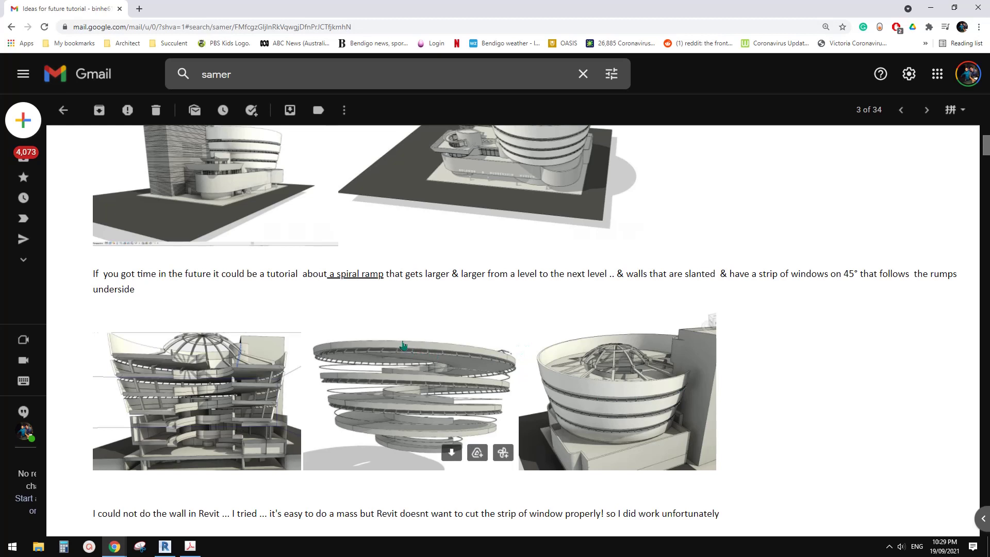
Step: Examine the e-mailed tutorial request and its reference images of the spiral ramp, slanted walls and window strips
scroll(468, 320, down, 1)
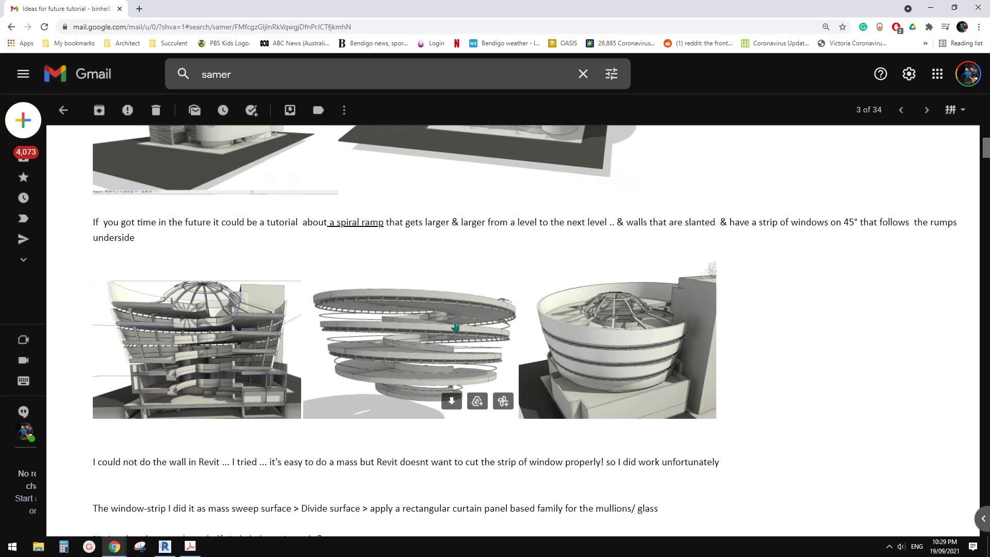
scroll(433, 324, up, 1)
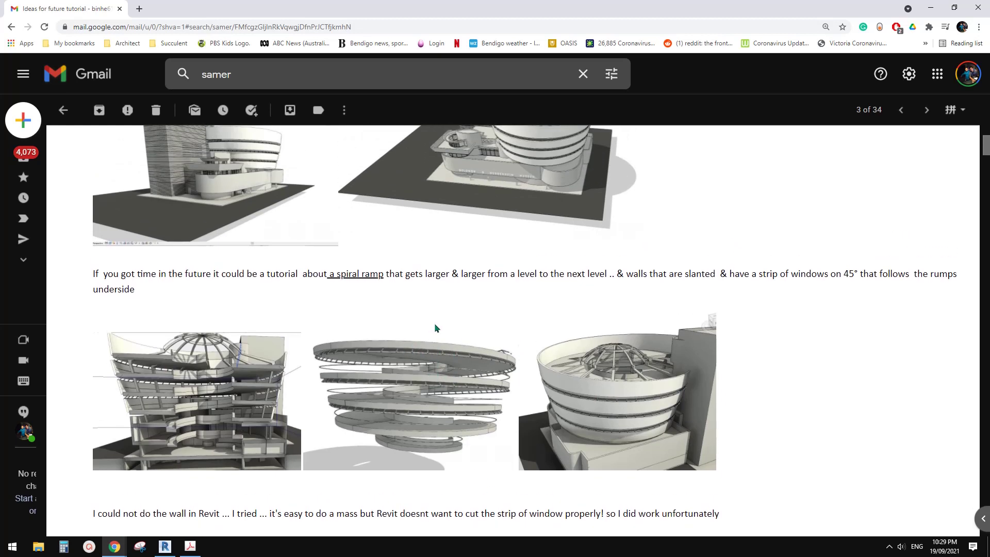
mouse_move(499, 381)
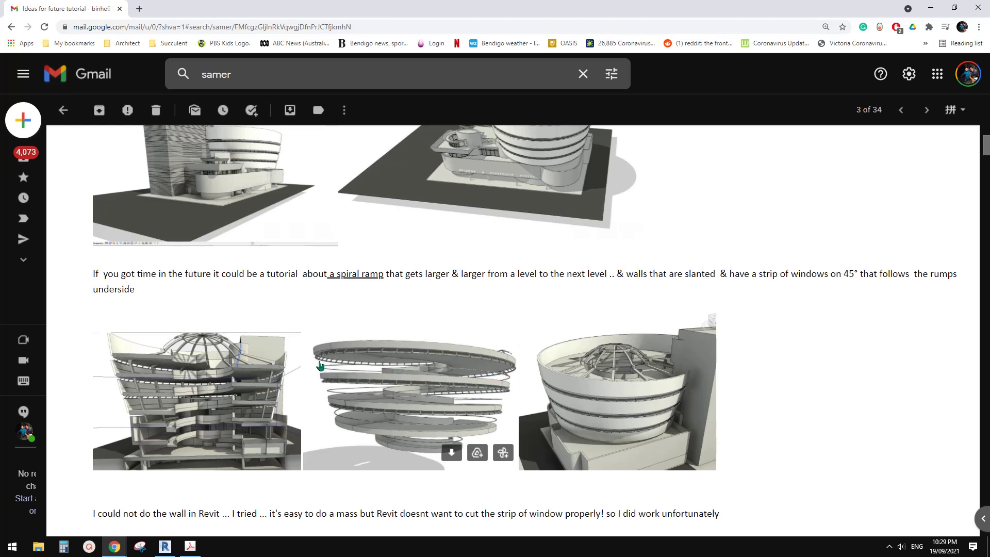
scroll(492, 381, up, 1)
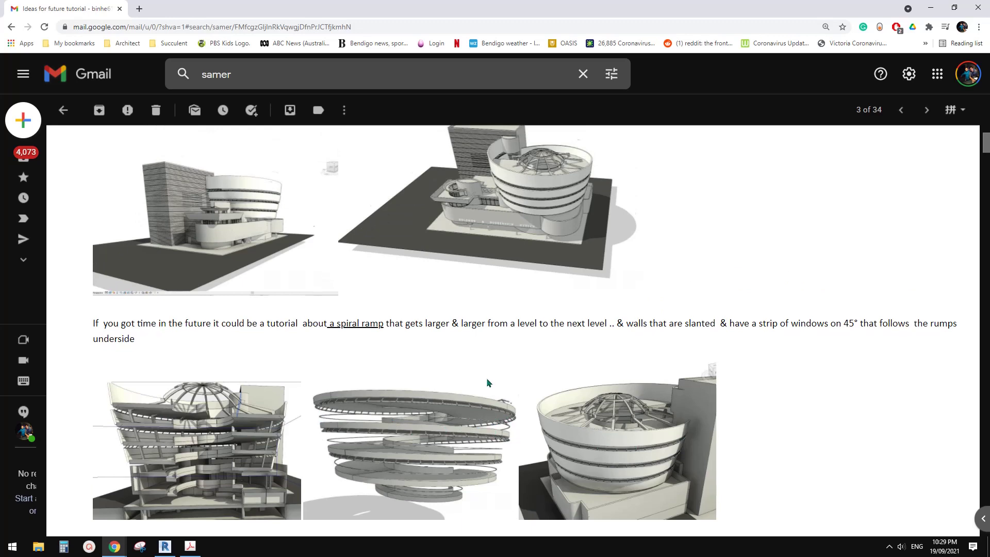
scroll(492, 381, down, 1)
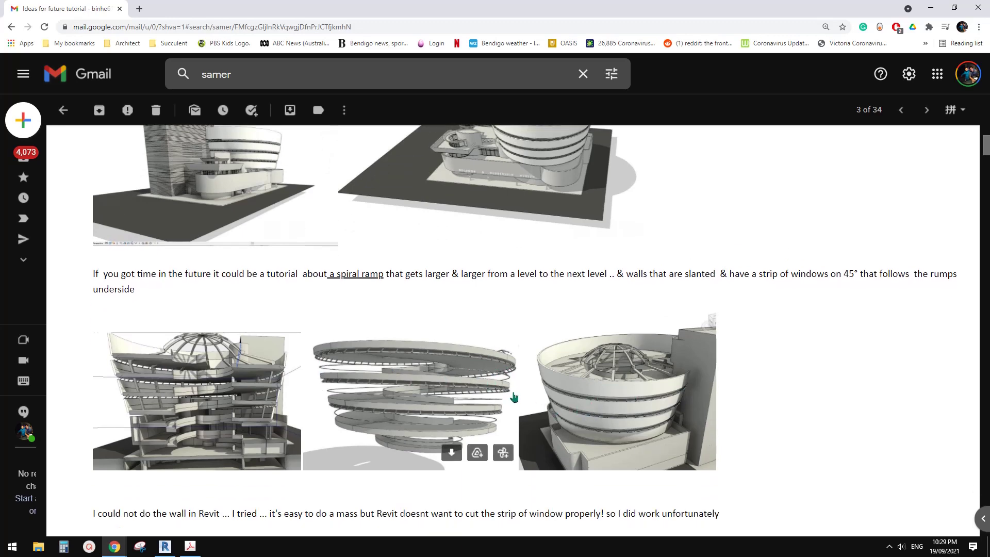
scroll(624, 407, down, 3)
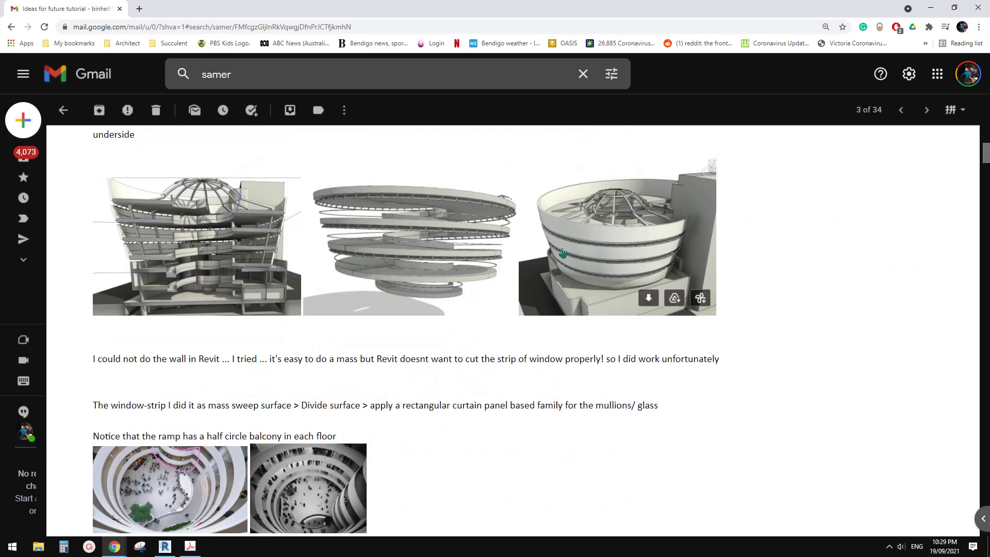
scroll(334, 235, down, 3)
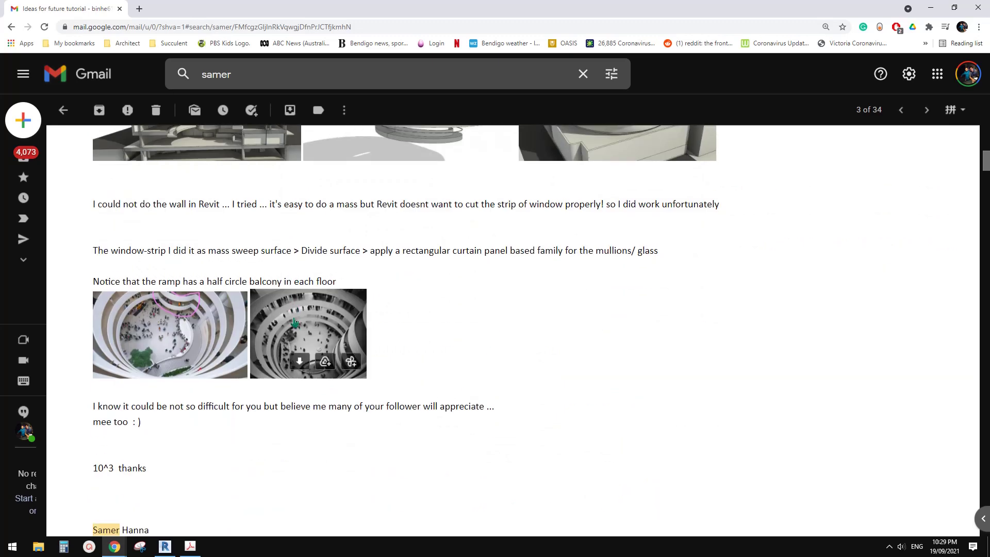
scroll(292, 323, down, 3)
scroll(292, 319, up, 10)
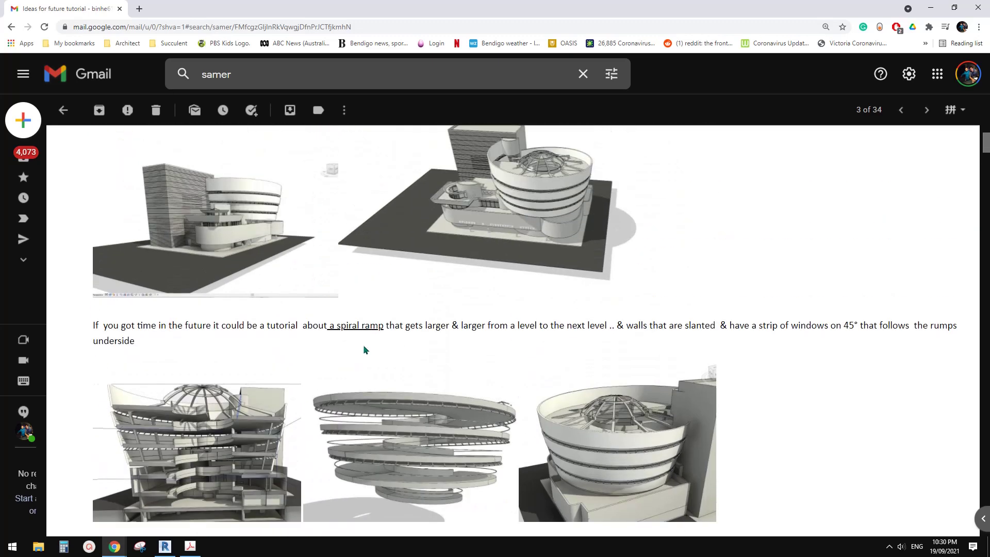
scroll(355, 344, down, 1)
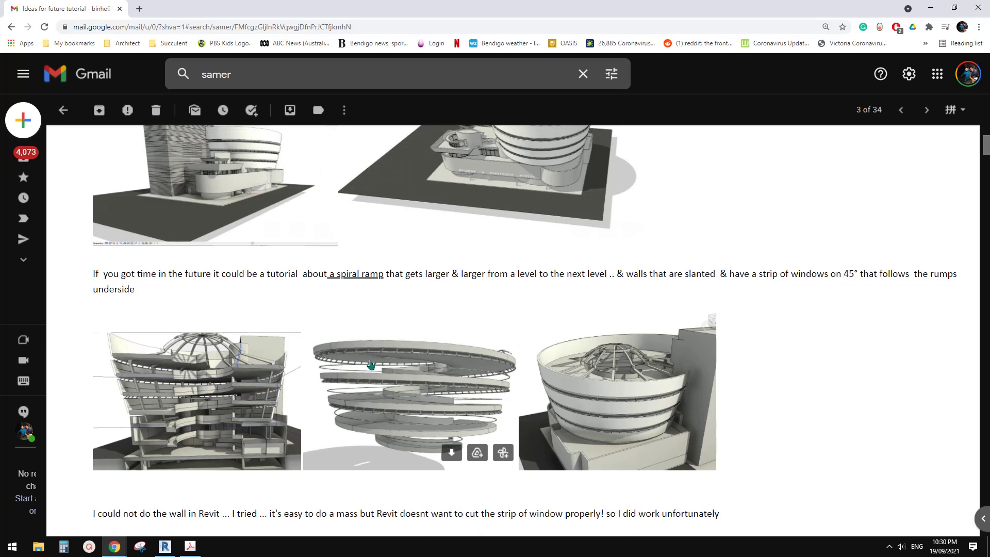
scroll(329, 379, down, 1)
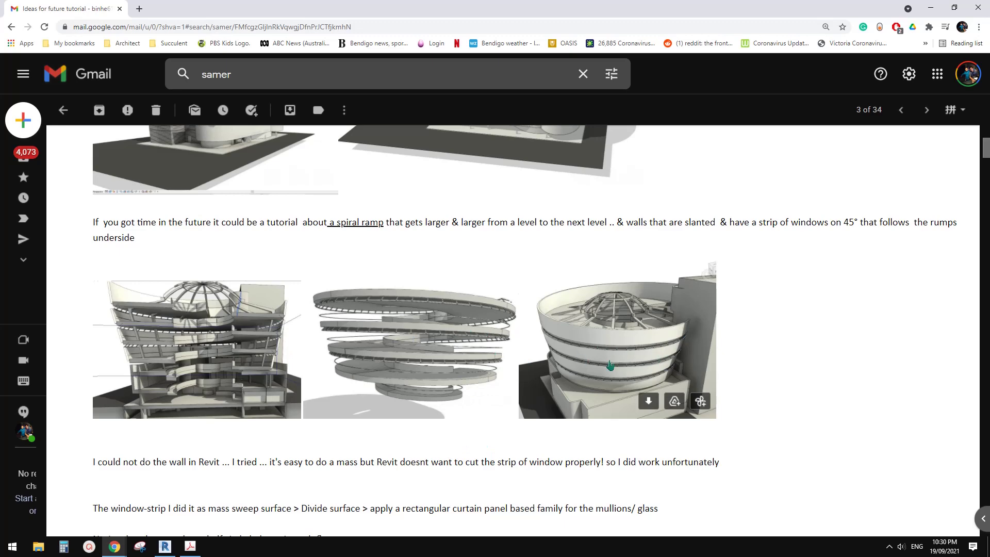
Step: Switch to Revit and create a new project from the Architectural Template
click(165, 546)
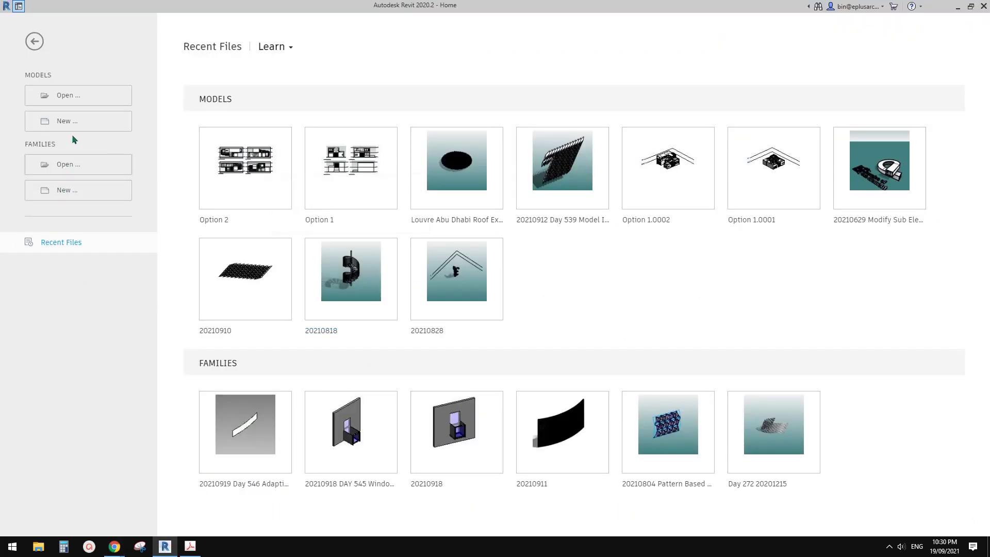
click(65, 120)
click(312, 173)
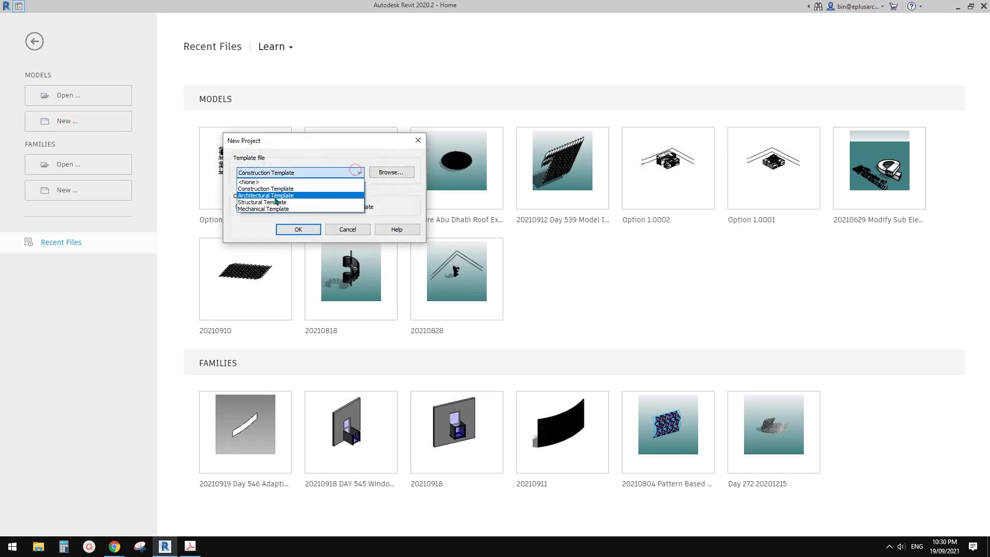
click(273, 193)
click(298, 228)
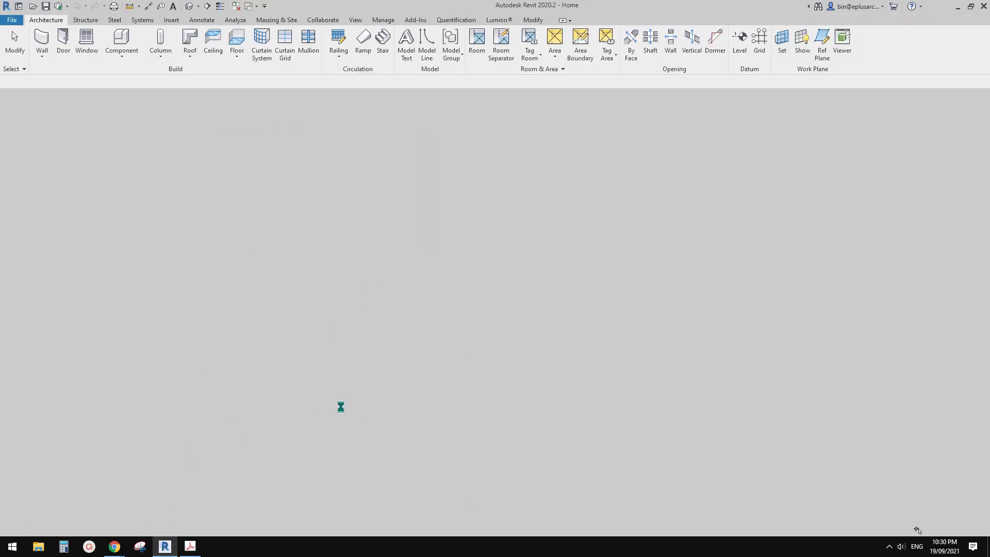
Step: Return to the e-mail thread in Chrome and examine the section drawing for the spiral floors, slanted walls and ramp edges
mouse_move(122, 546)
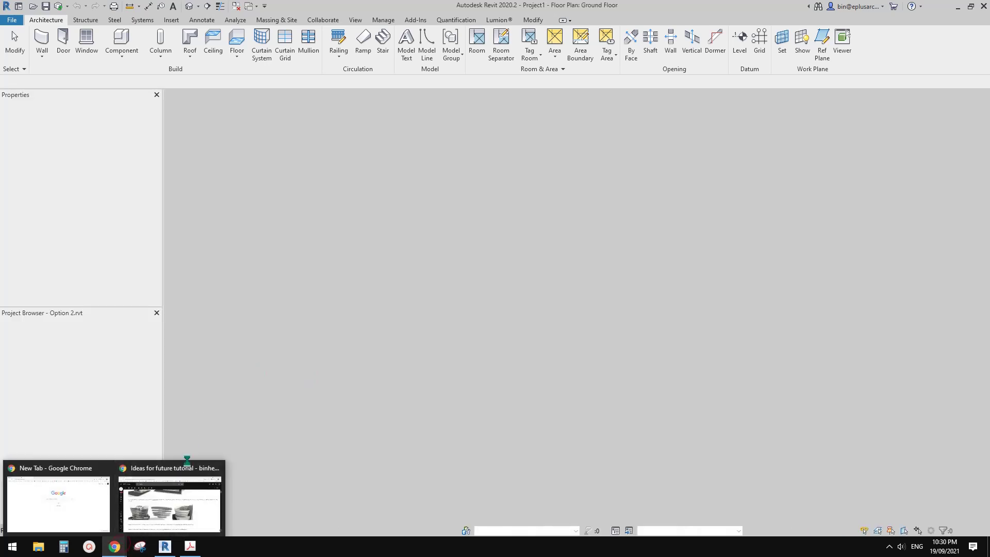
click(168, 507)
scroll(408, 371, down, 12)
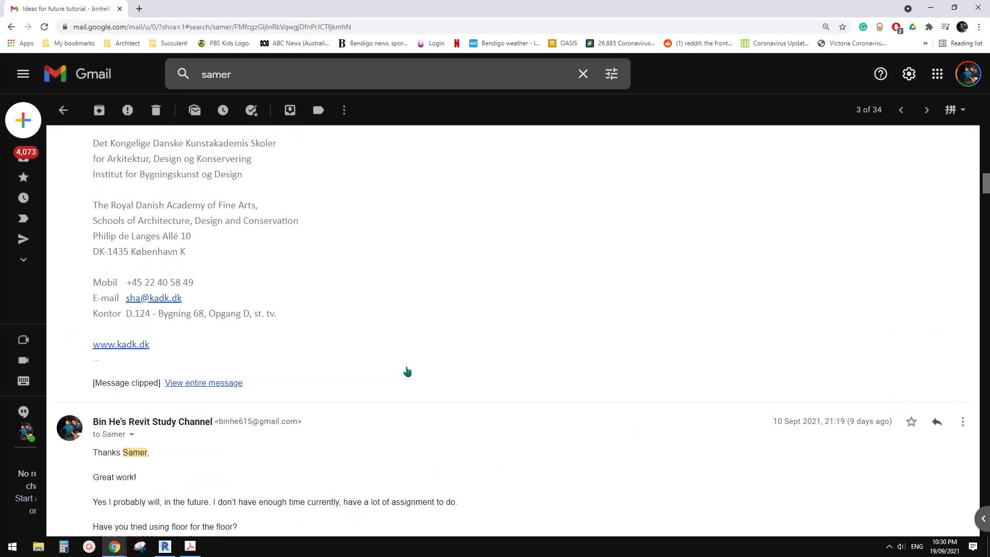
scroll(378, 364, down, 15)
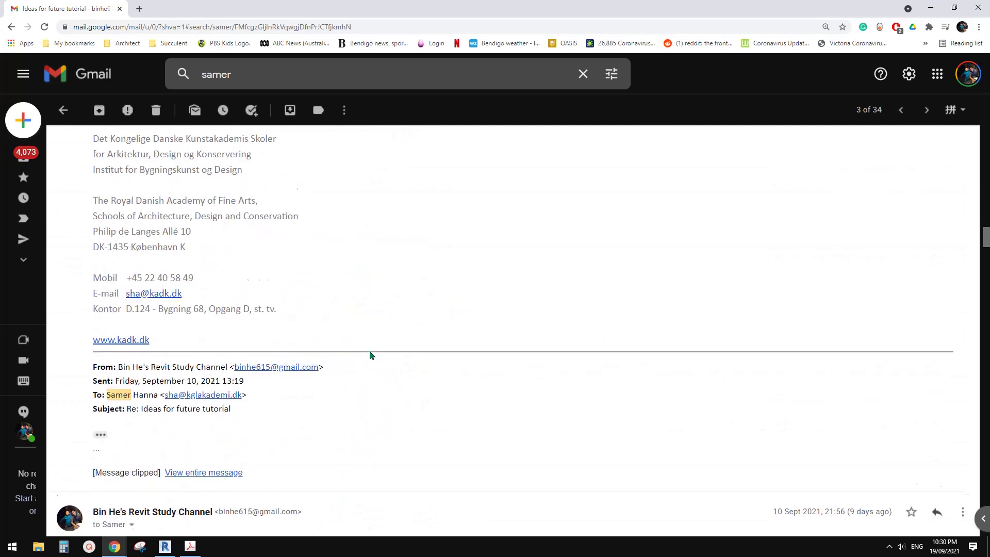
scroll(369, 356, down, 5)
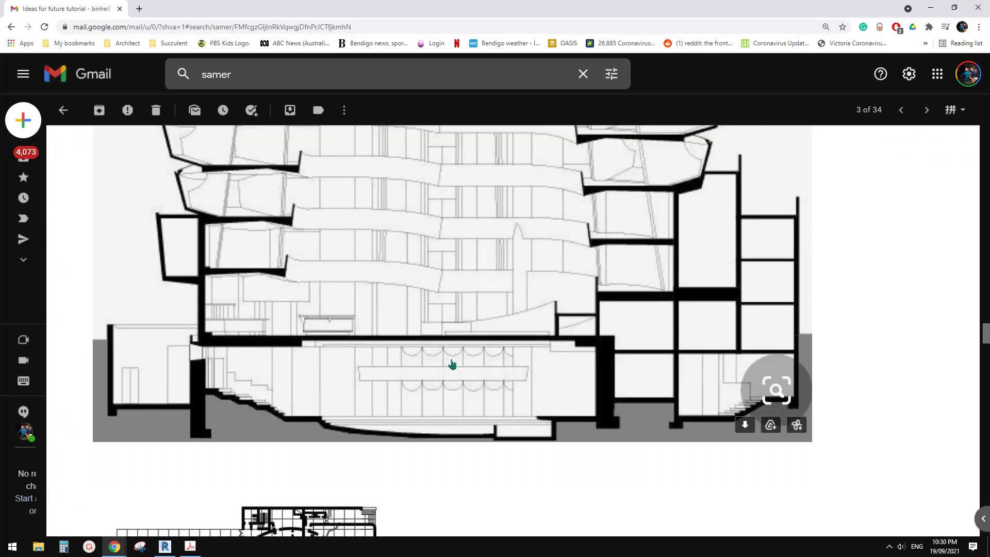
scroll(448, 367, up, 2)
scroll(451, 366, down, 7)
scroll(452, 365, up, 7)
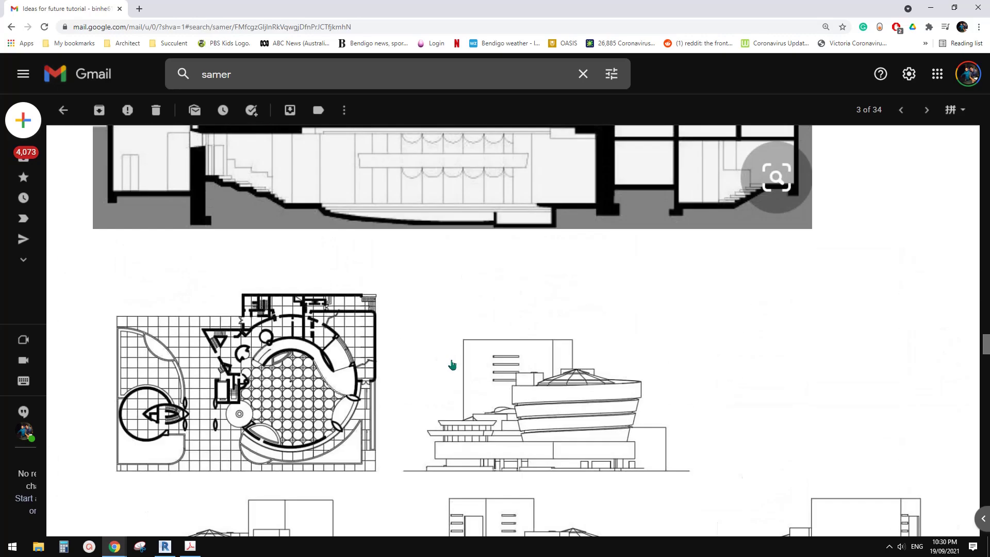
scroll(452, 365, down, 3)
scroll(454, 367, up, 8)
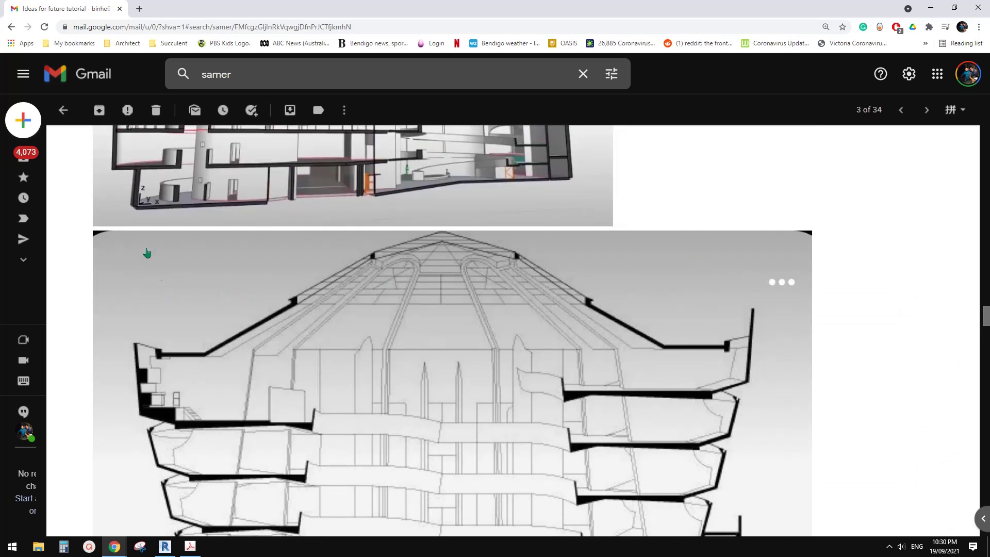
scroll(442, 303, down, 4)
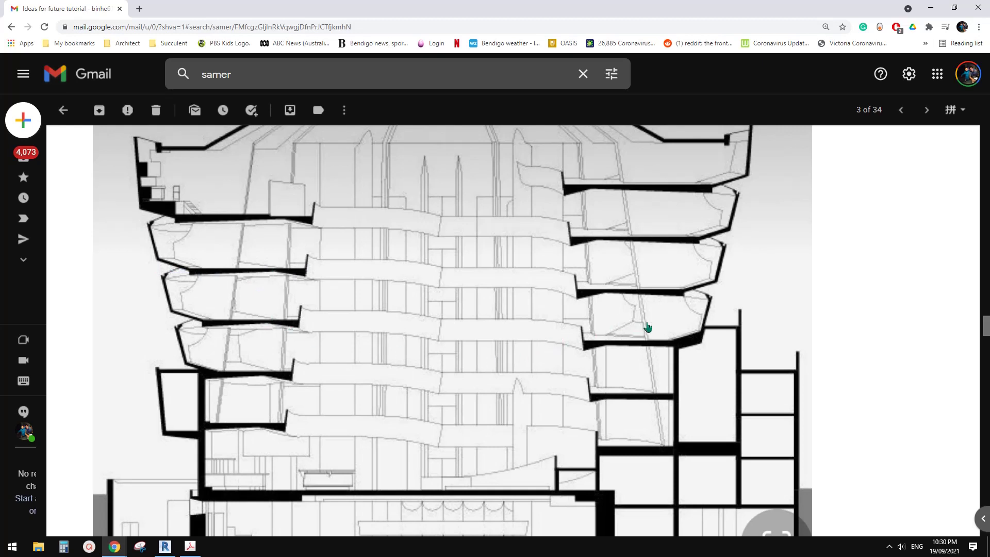
scroll(614, 342, down, 2)
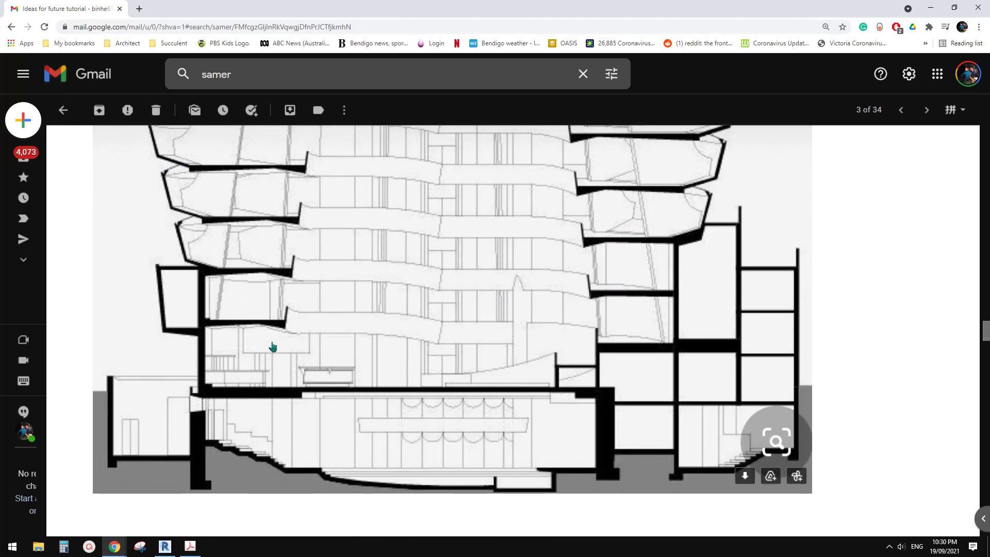
scroll(273, 347, up, 2)
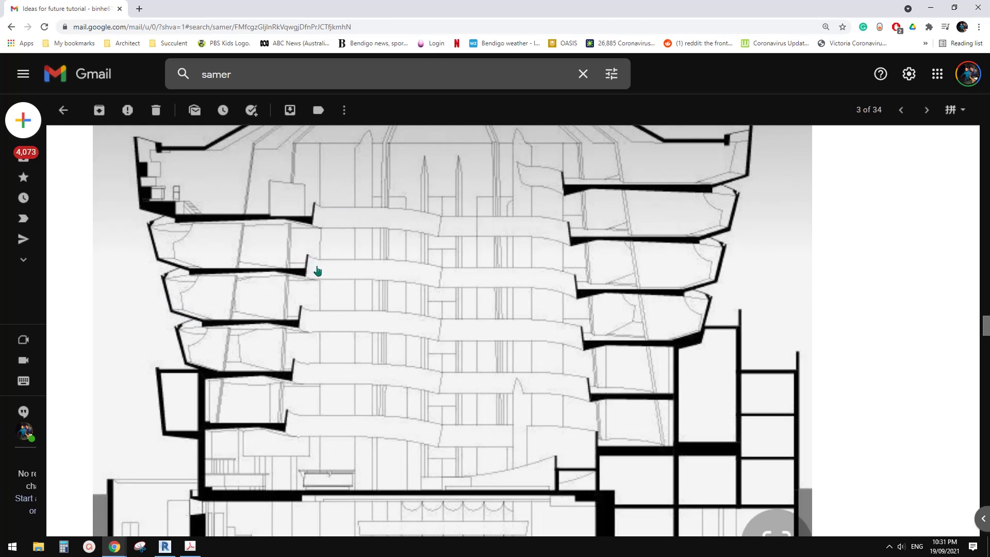
Step: Switch back to Revit and begin a ramp sketch on the Ground Floor plan with an arc-shaped run
click(166, 545)
scroll(524, 353, down, 2)
middle_drag(524, 354, 417, 374)
scroll(499, 342, up, 3)
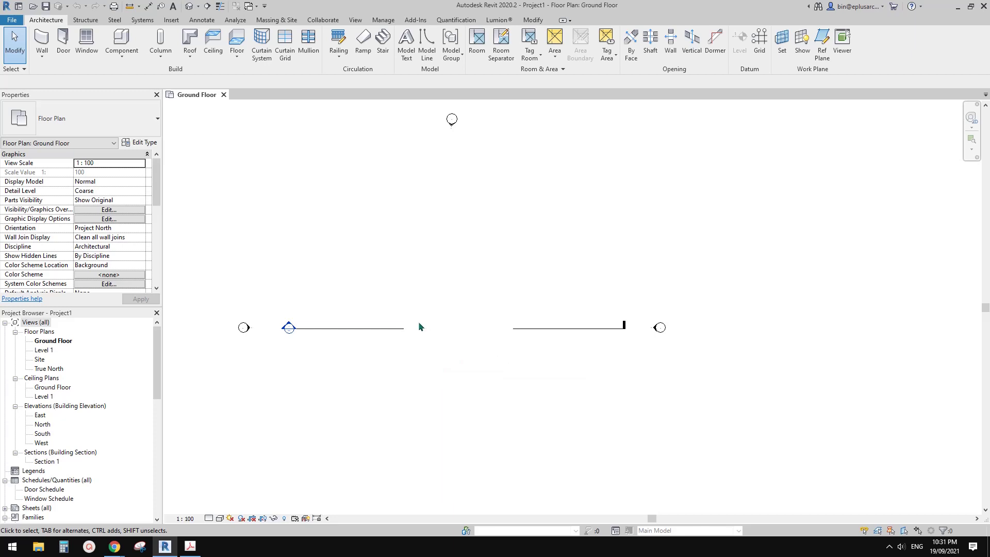
scroll(411, 301, up, 1)
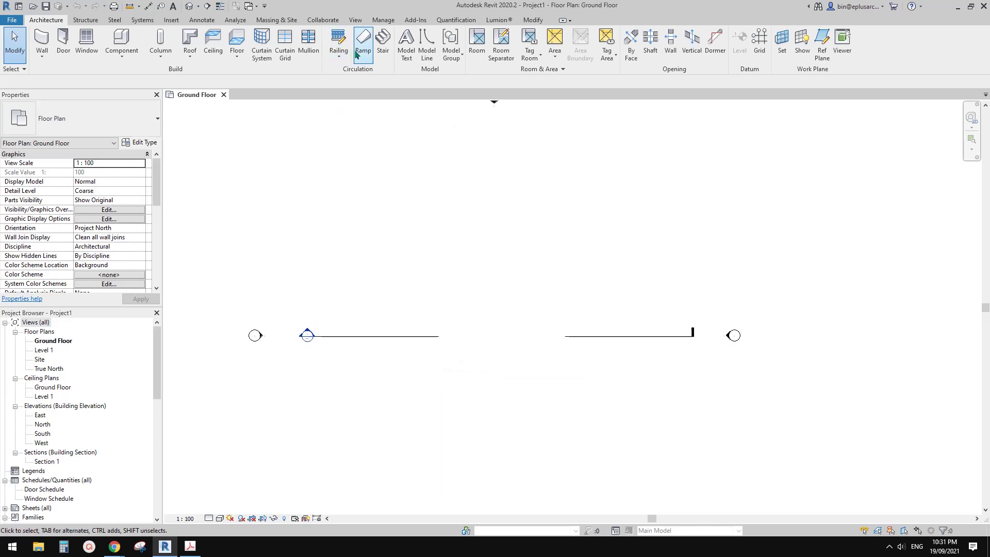
click(363, 41)
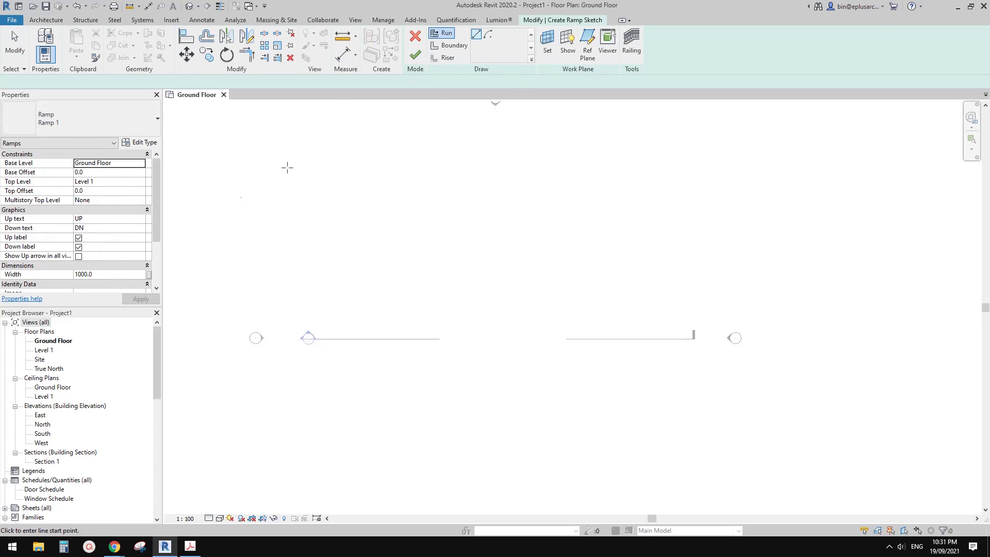
scroll(477, 133, up, 1)
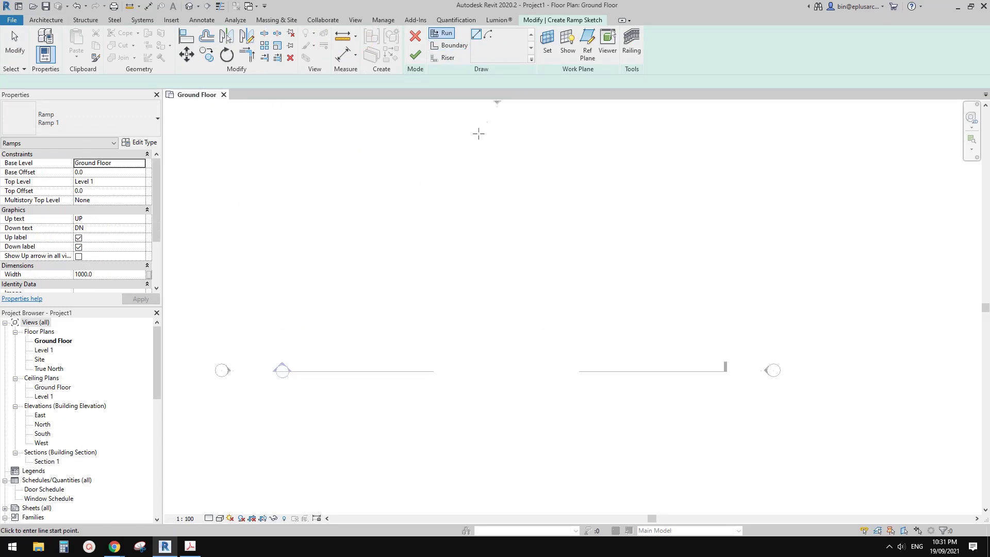
click(487, 34)
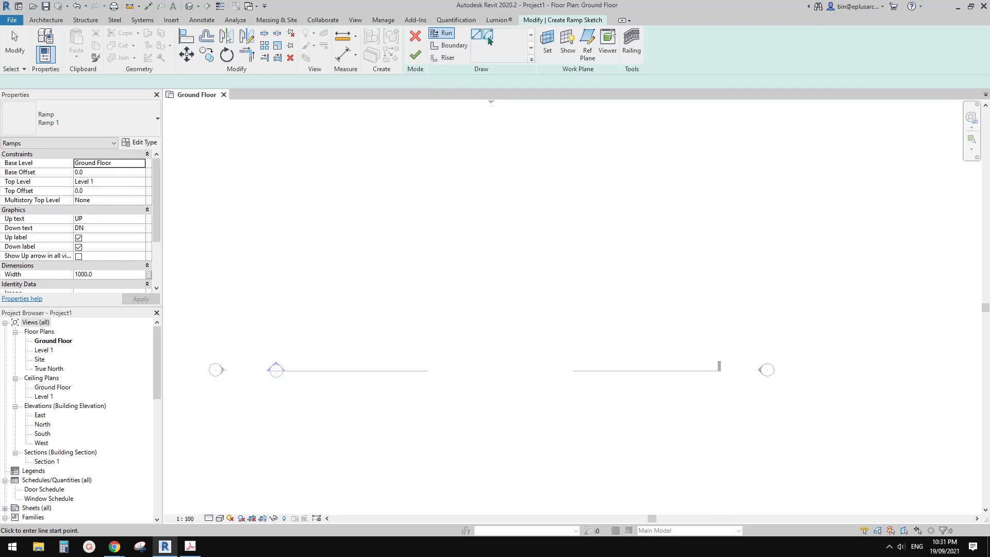
click(453, 304)
scroll(456, 292, up, 1)
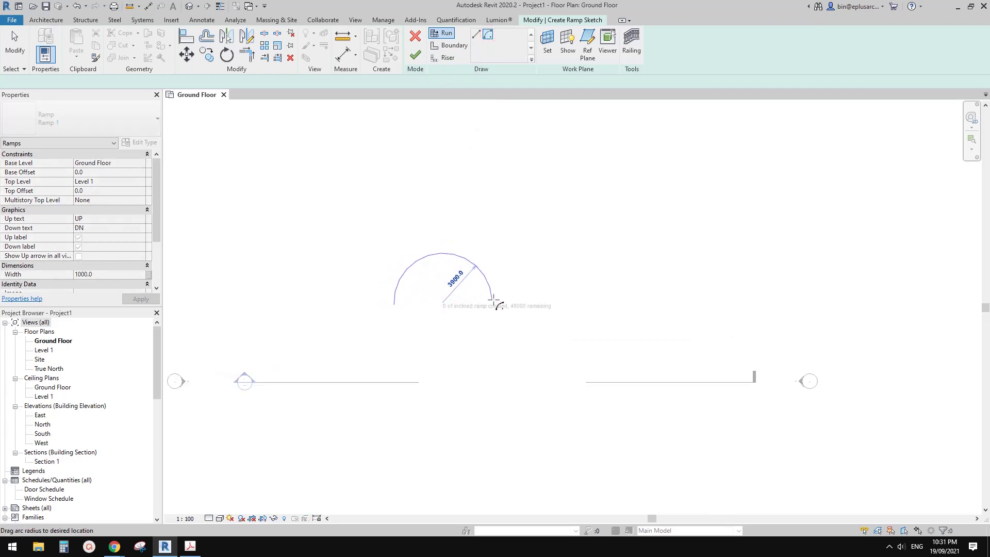
key(Escape)
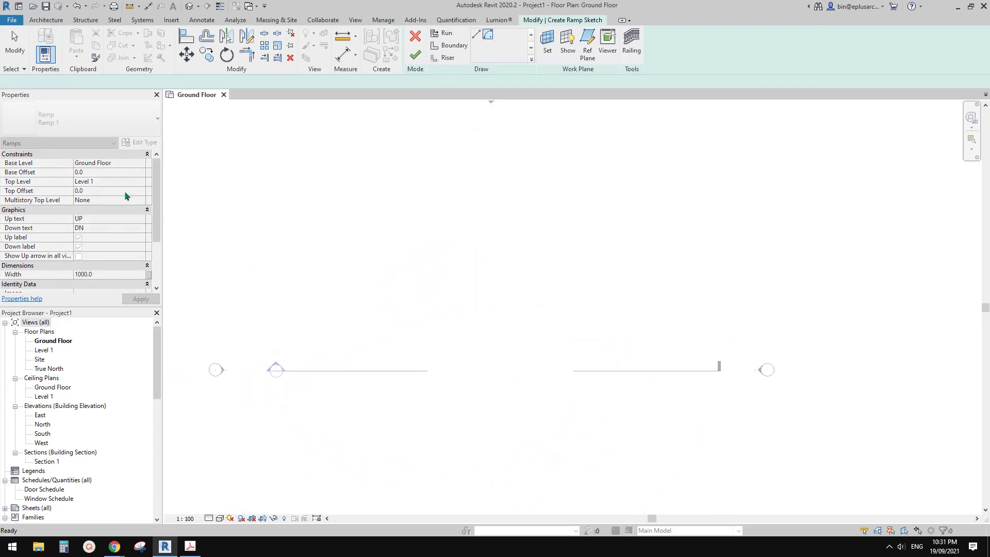
Step: Try to set the ramp's top level to Ground Floor without a top offset
click(103, 181)
click(141, 181)
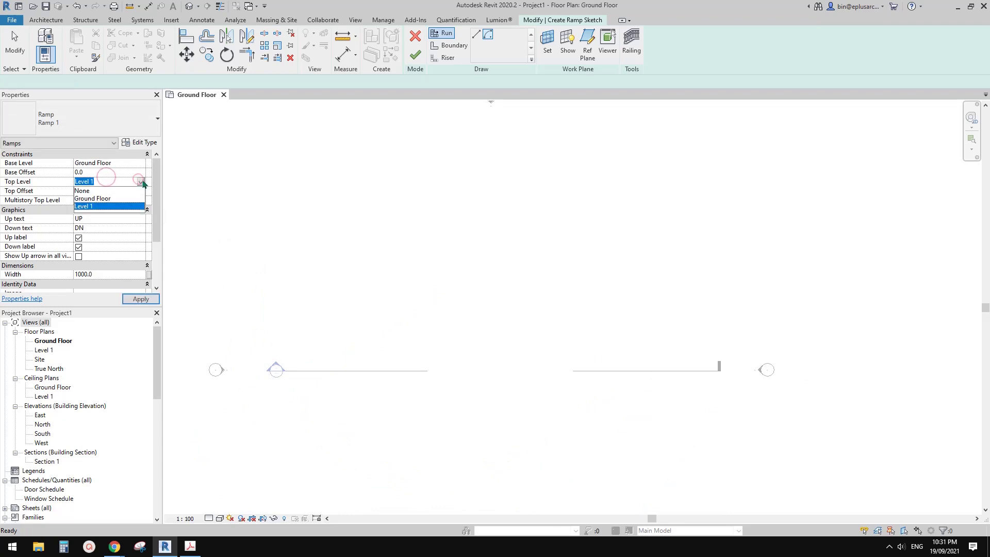
click(103, 199)
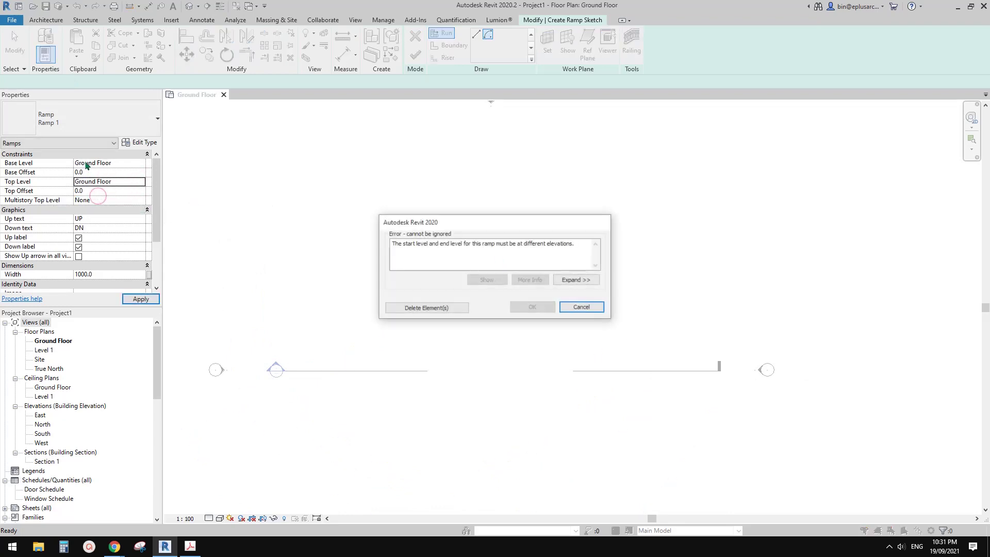
click(572, 308)
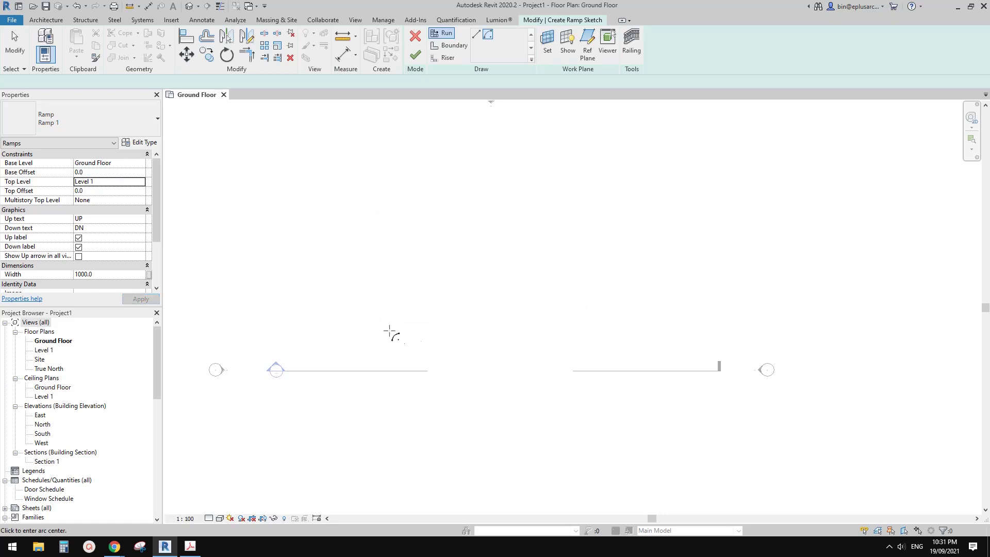
Step: Set the ramp's top level to Ground Floor with a top offset of 2000
click(113, 183)
click(140, 181)
click(93, 207)
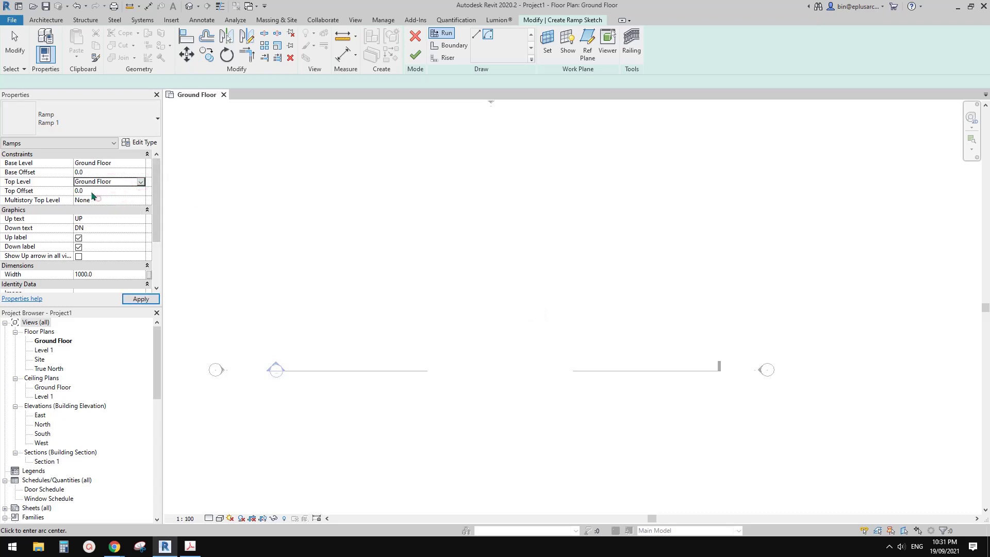
click(98, 192)
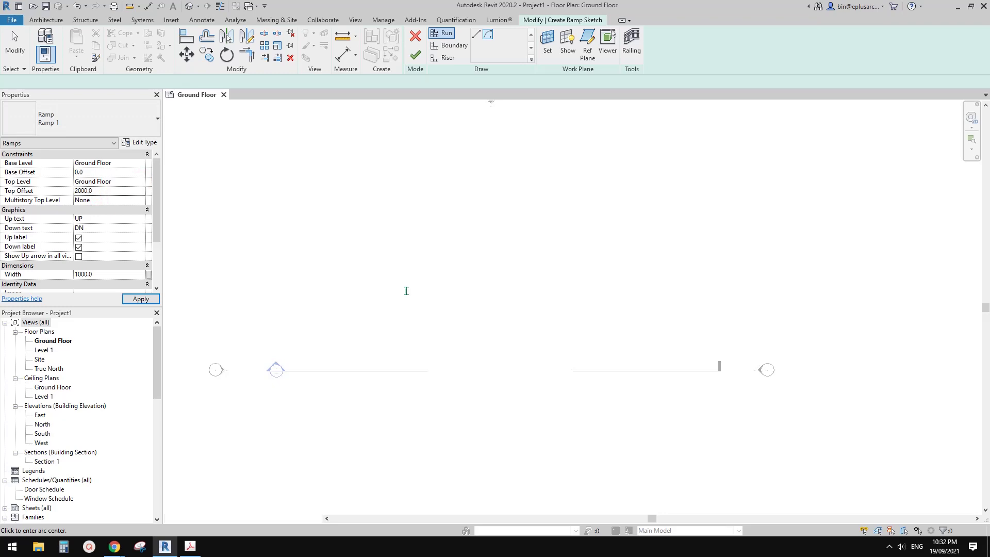
click(336, 305)
scroll(545, 304, down, 1)
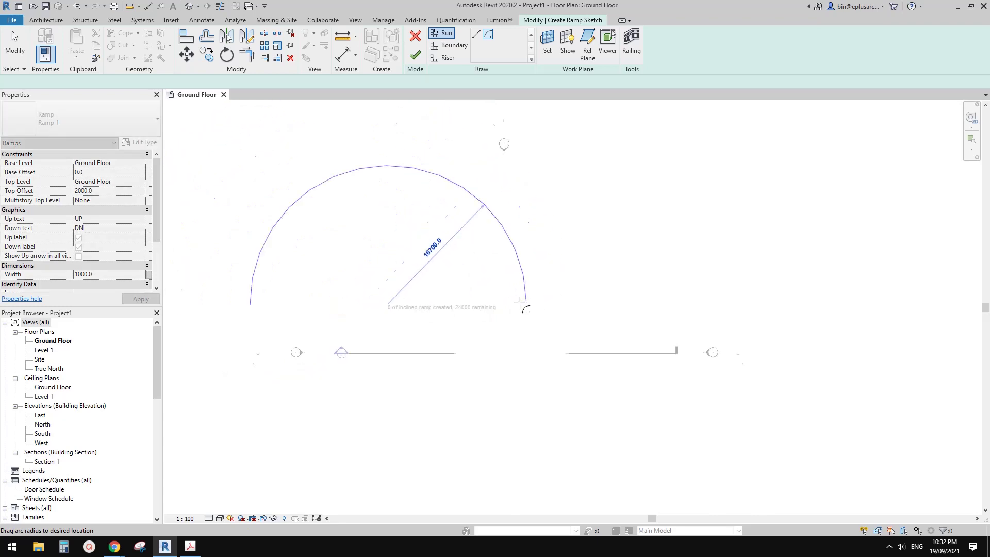
middle_drag(524, 303, 601, 313)
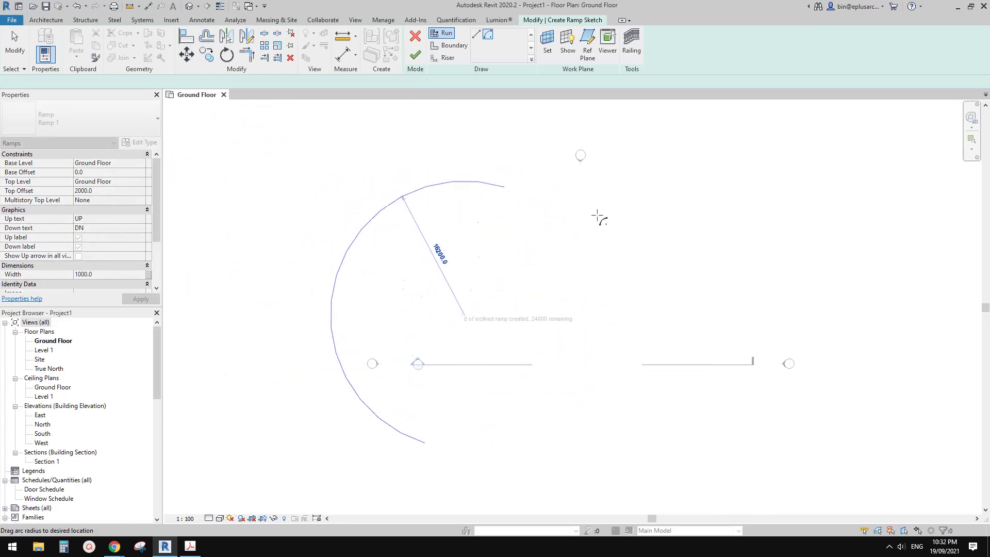
click(386, 313)
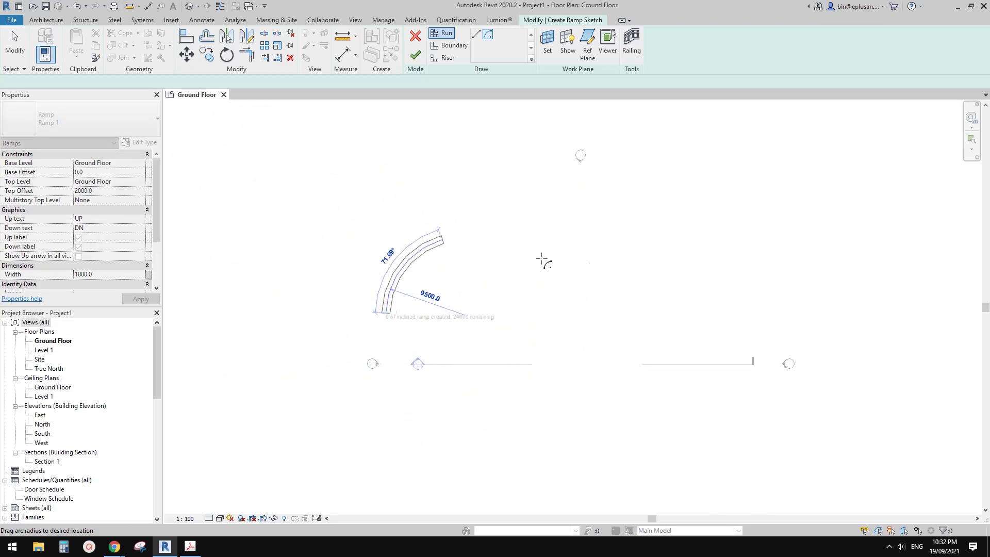
scroll(443, 253, up, 2)
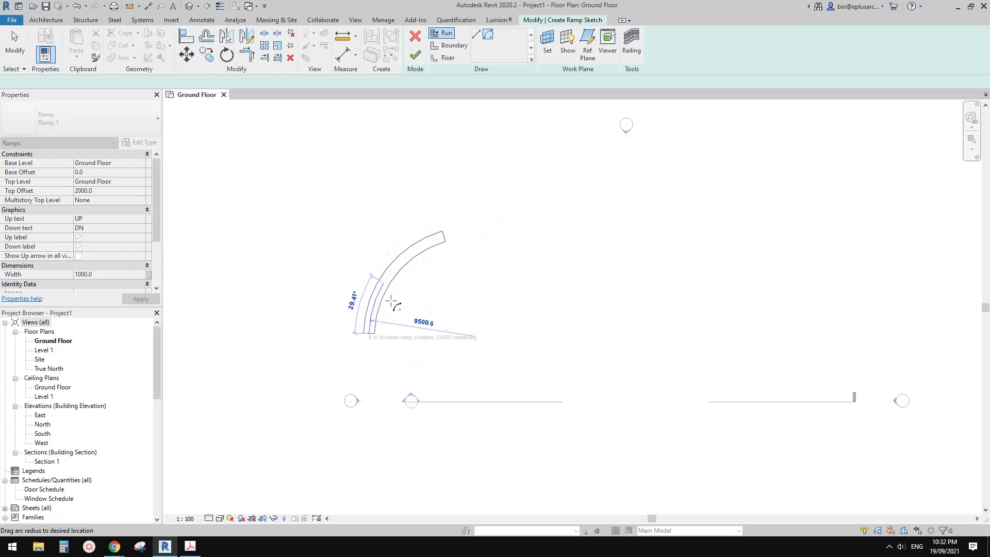
key(Escape)
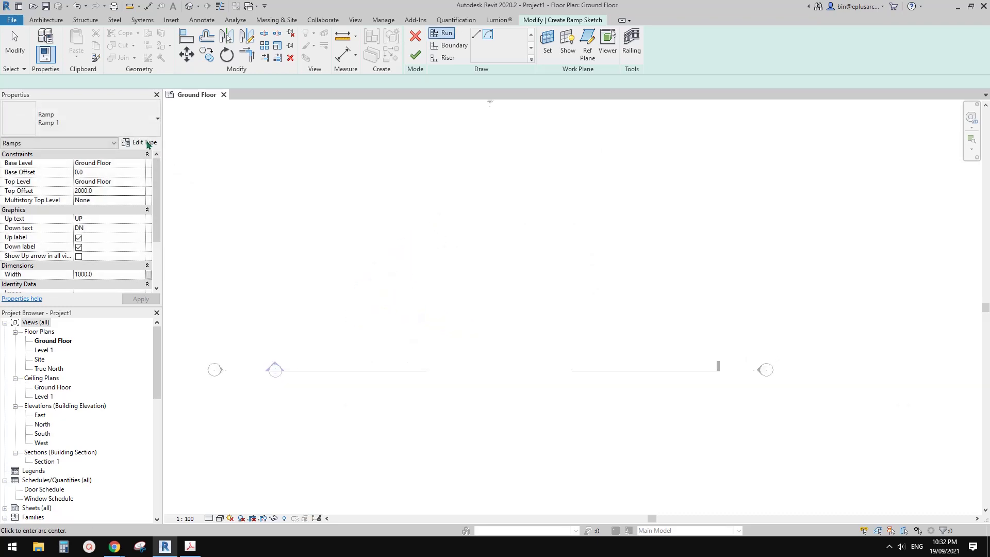
Step: Set the ramp type's Maximum Incline Length to 999999 and its Ramp Max Slope (1/x) to 20
click(145, 143)
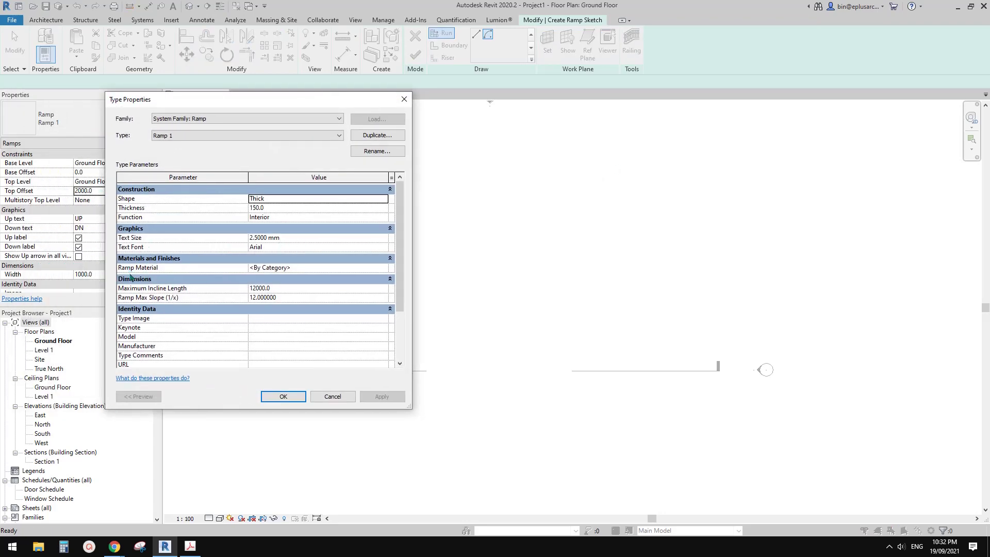
drag(288, 99, 367, 104)
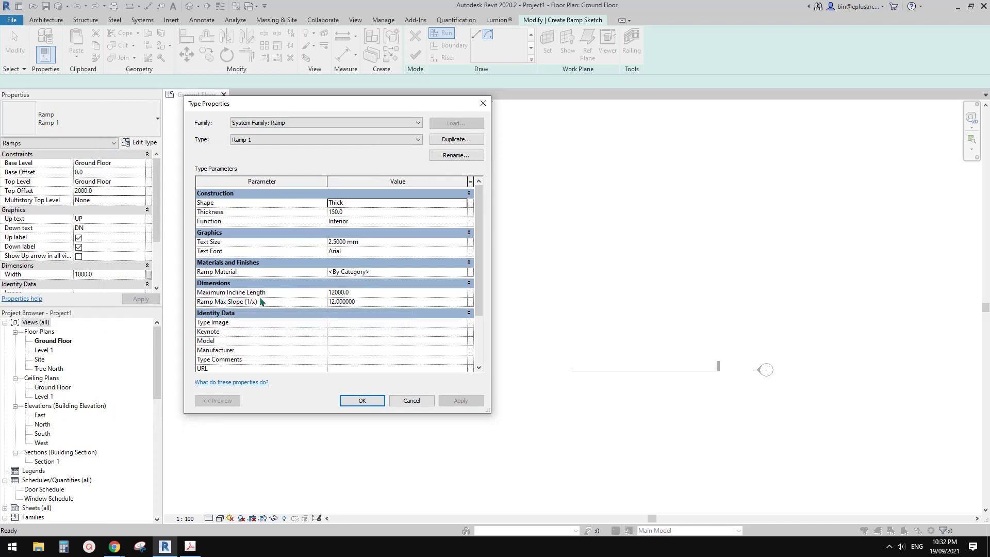
click(368, 292)
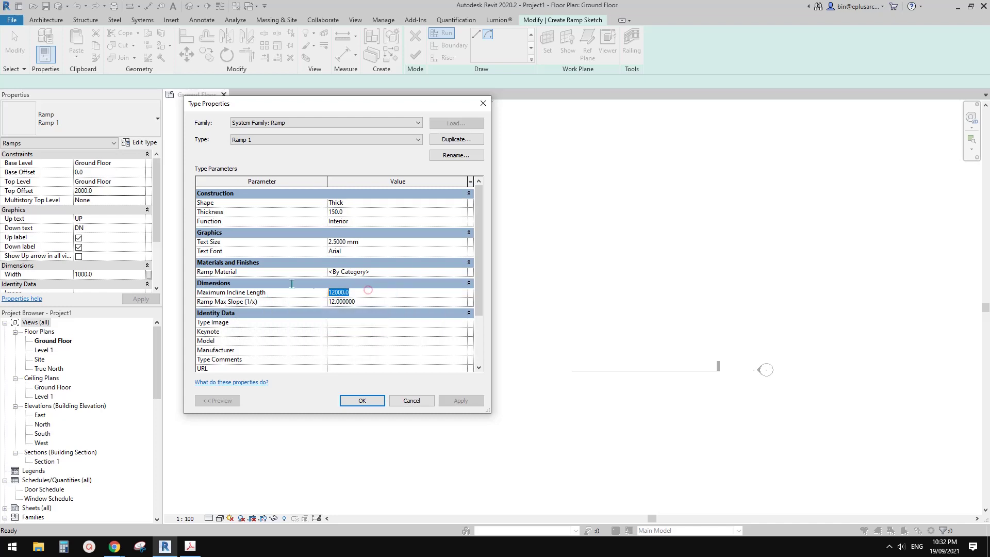
text(9999999)
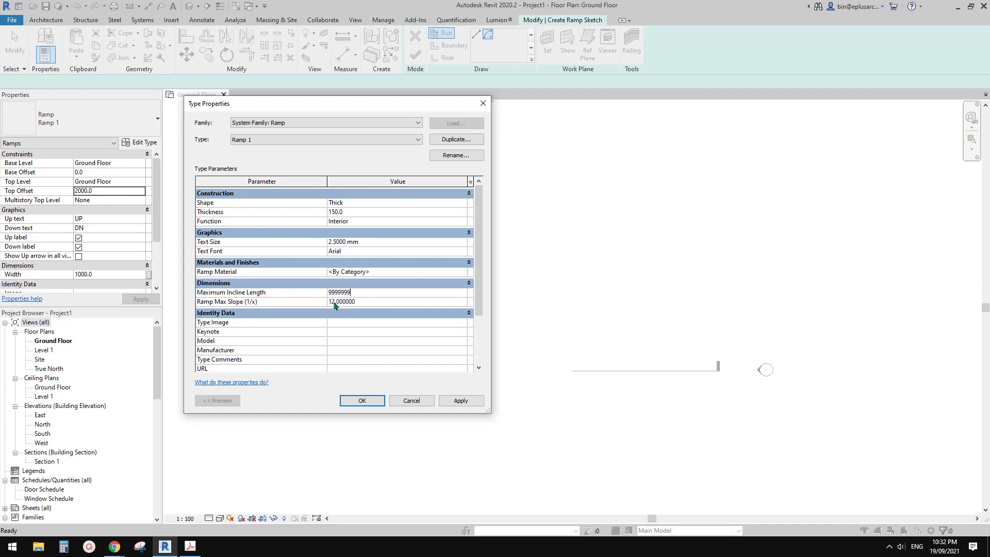
click(377, 302)
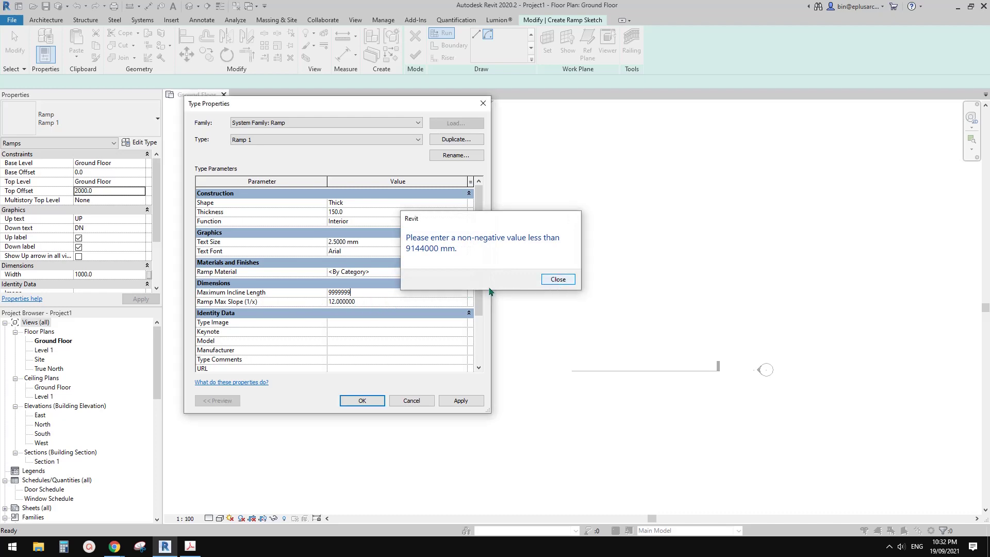
click(556, 279)
key(BackSpace)
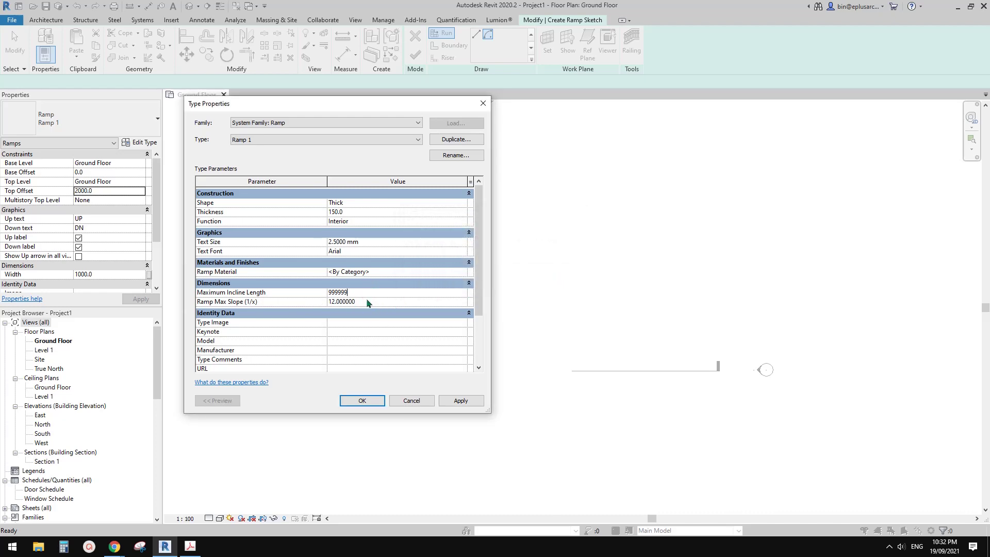
click(368, 302)
text(20)
click(366, 398)
Step: Draw a semicircular ramp run with a radius of about 7600 and a 180° sweep, and finish the ramp sketch
click(396, 294)
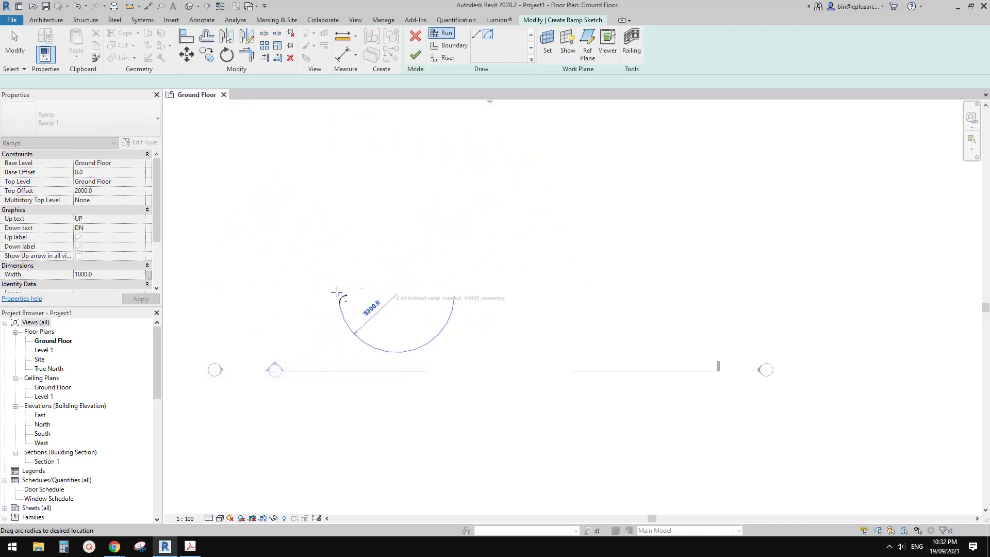
click(312, 296)
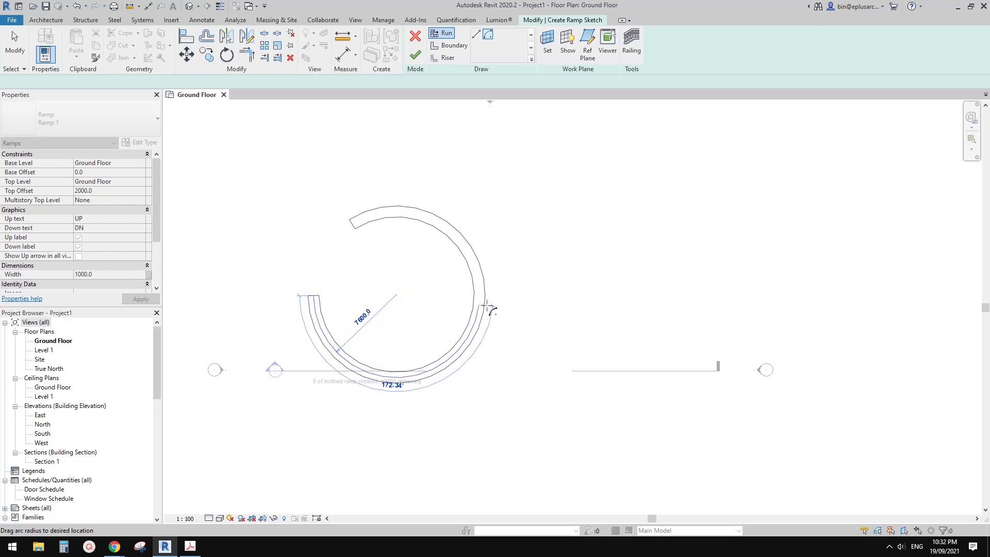
text(180)
key(Return)
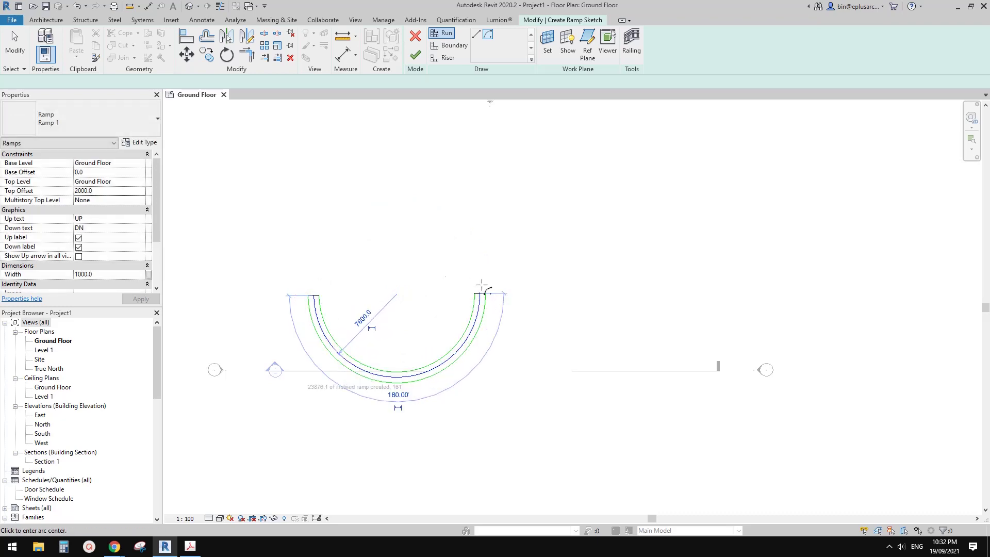
scroll(438, 324, up, 3)
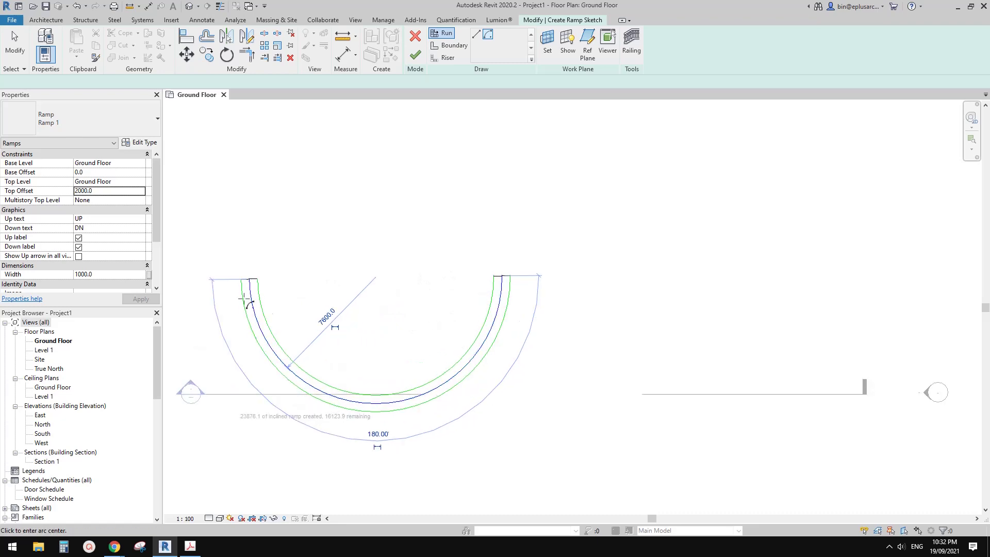
middle_drag(322, 304, 378, 309)
scroll(383, 297, up, 1)
scroll(368, 278, down, 1)
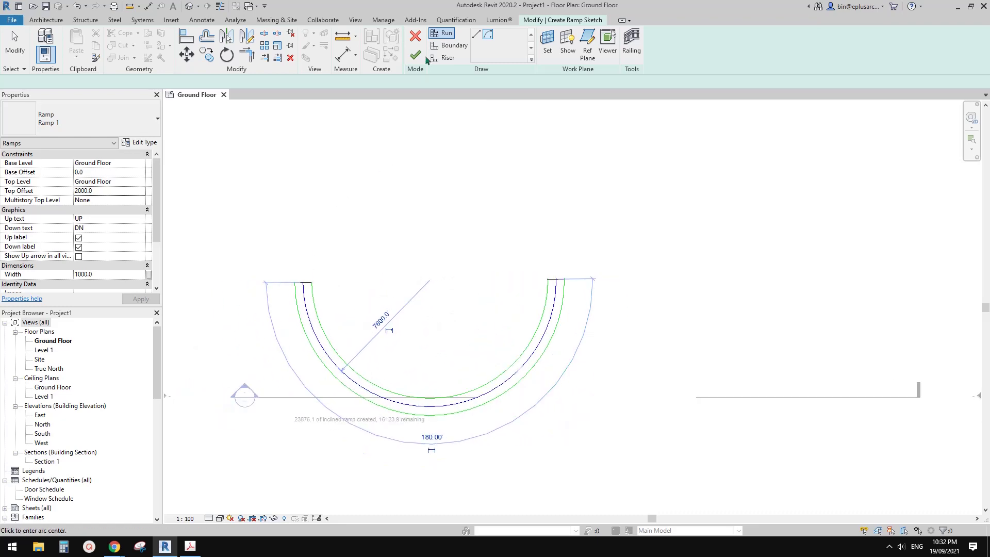
click(421, 56)
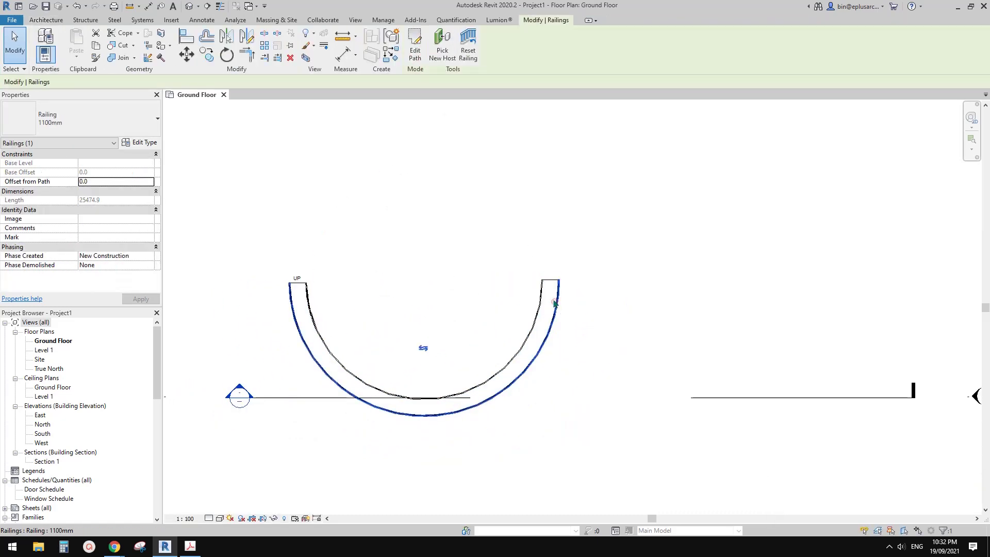
Step: Reopen the semicircular ramp's sketch for editing and check its inner boundary arc
click(553, 291)
click(415, 50)
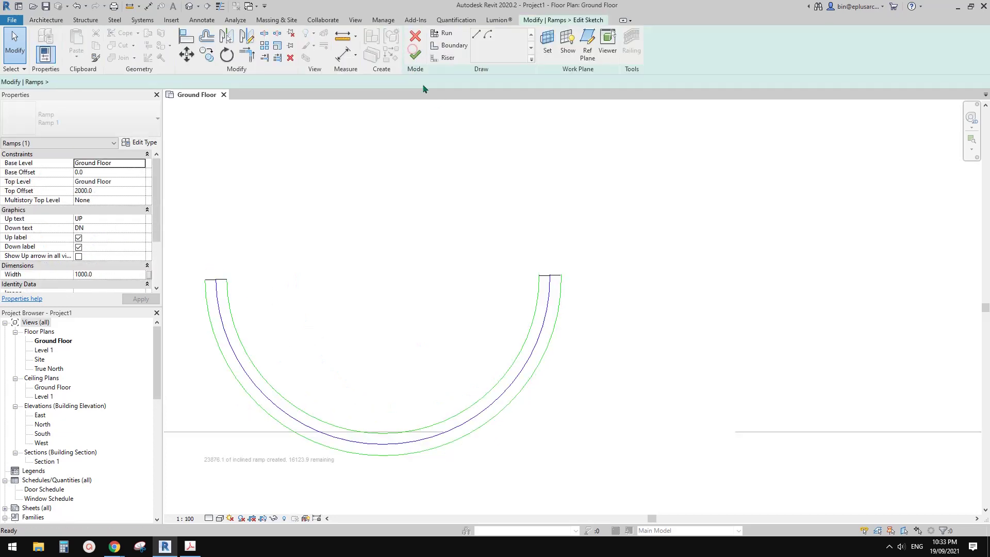
click(539, 293)
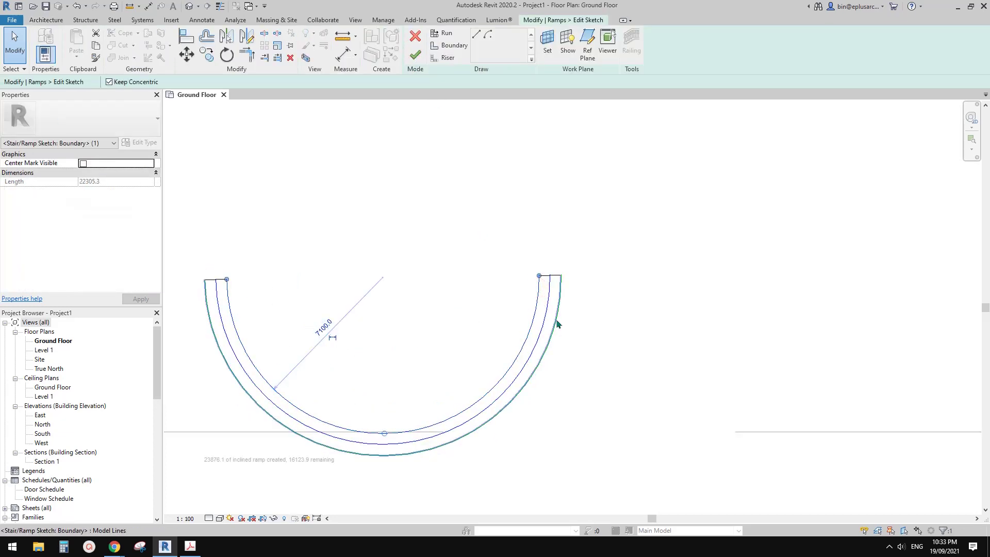
middle_drag(519, 292, 542, 299)
key(Escape)
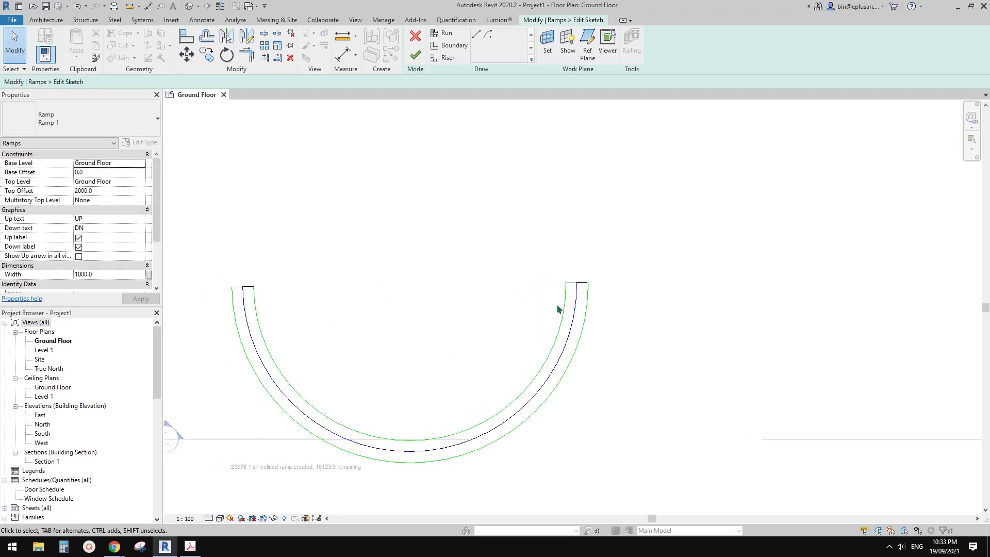
click(563, 311)
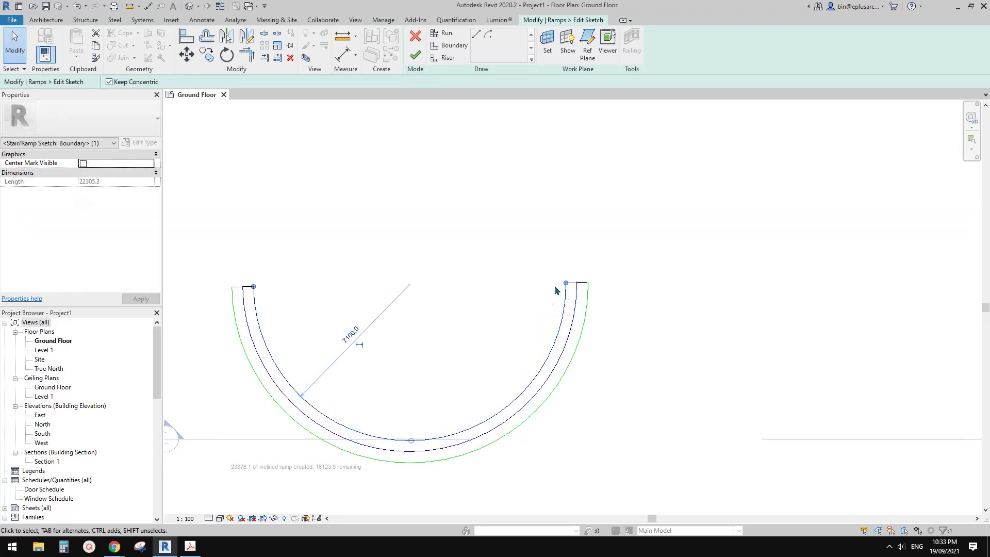
middle_drag(372, 296, 398, 295)
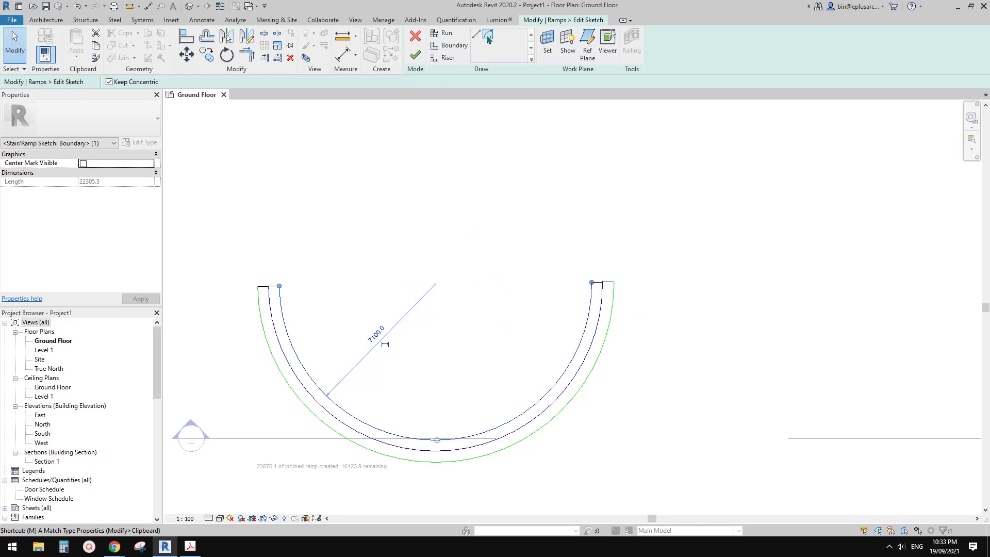
key(Escape)
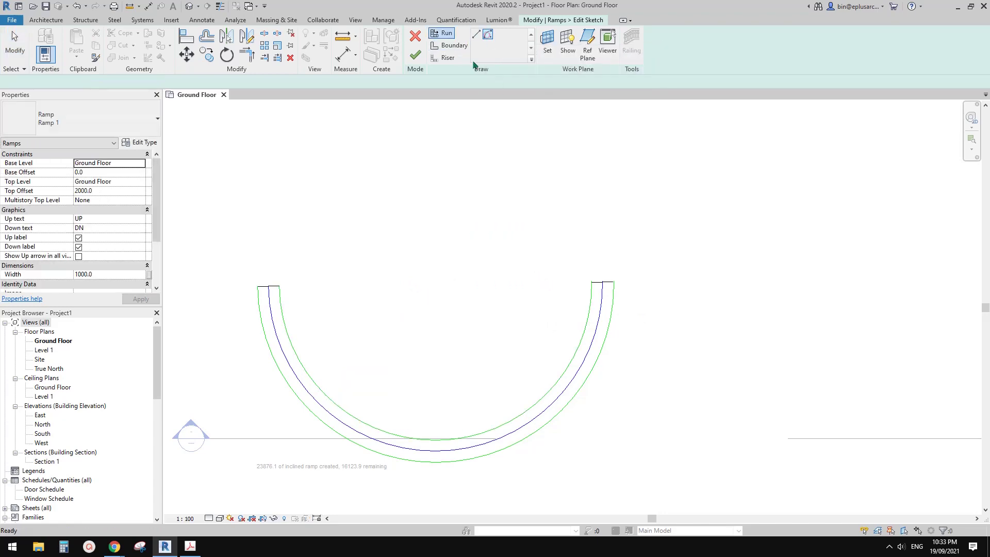
key(Escape)
click(586, 315)
key(Escape)
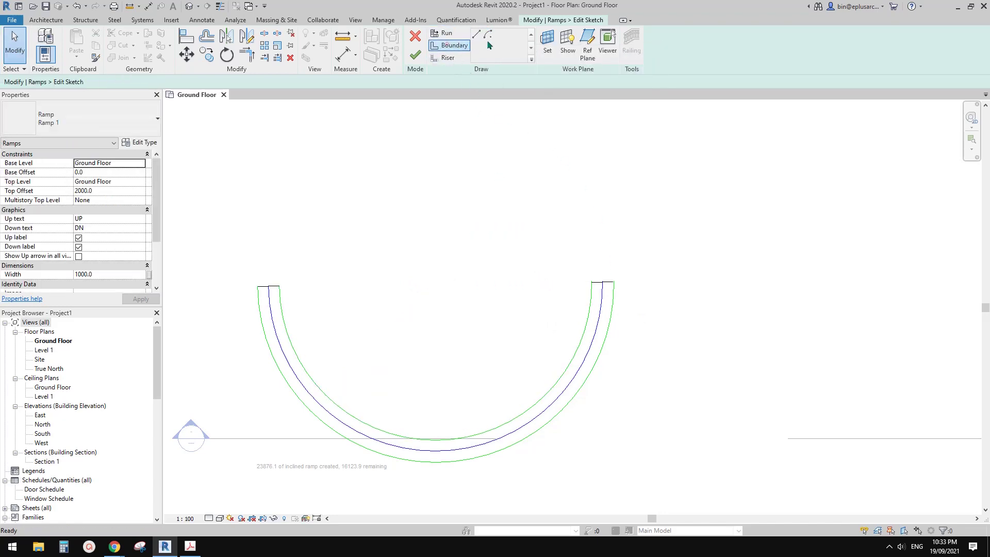
click(476, 46)
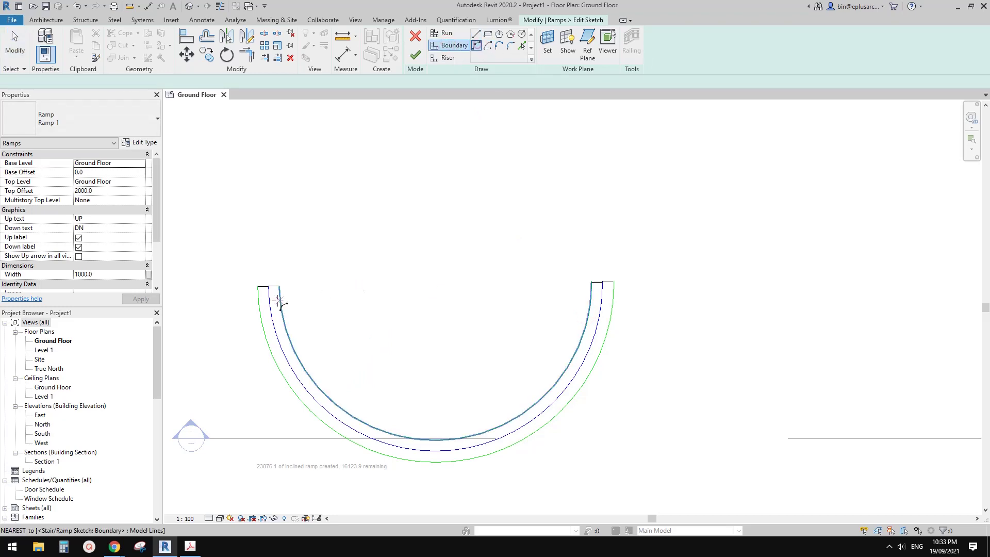
click(279, 286)
scroll(583, 288, up, 1)
scroll(590, 278, up, 1)
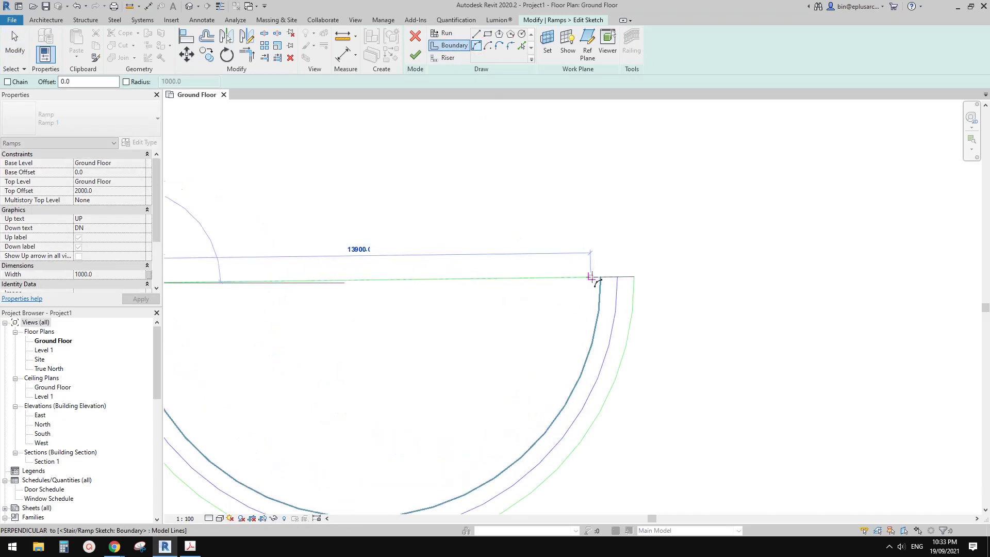
scroll(523, 299, down, 3)
middle_drag(522, 299, 624, 277)
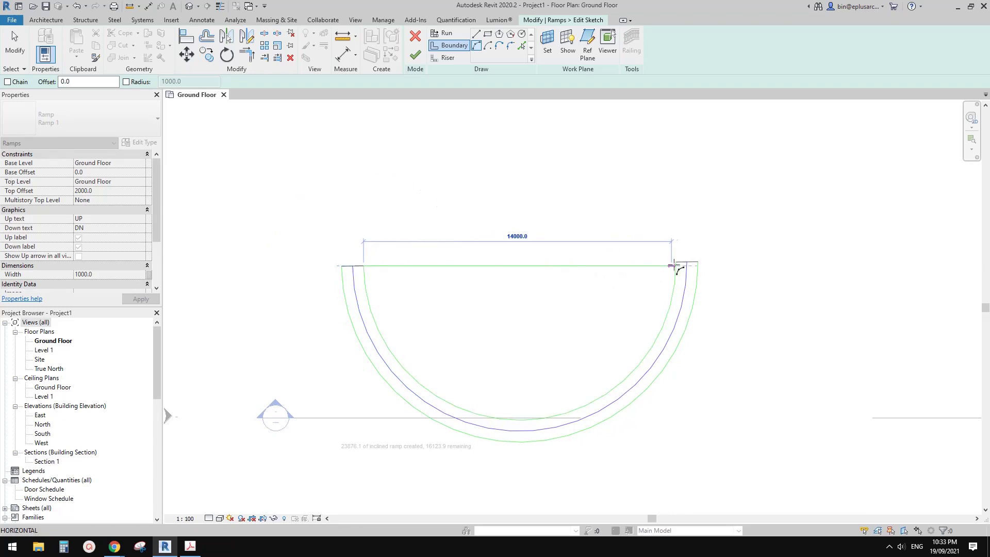
key(Escape)
key(Escape)
Step: Rotate the whole ramp sketch about the outer boundary's left endpoint so that both ramp ends align horizontally
mouse_move(272, 187)
mouse_down()
mouse_move(320, 225)
mouse_move(733, 455)
mouse_up()
middle_drag(667, 386, 651, 393)
key(r)
key(o)
key(space)
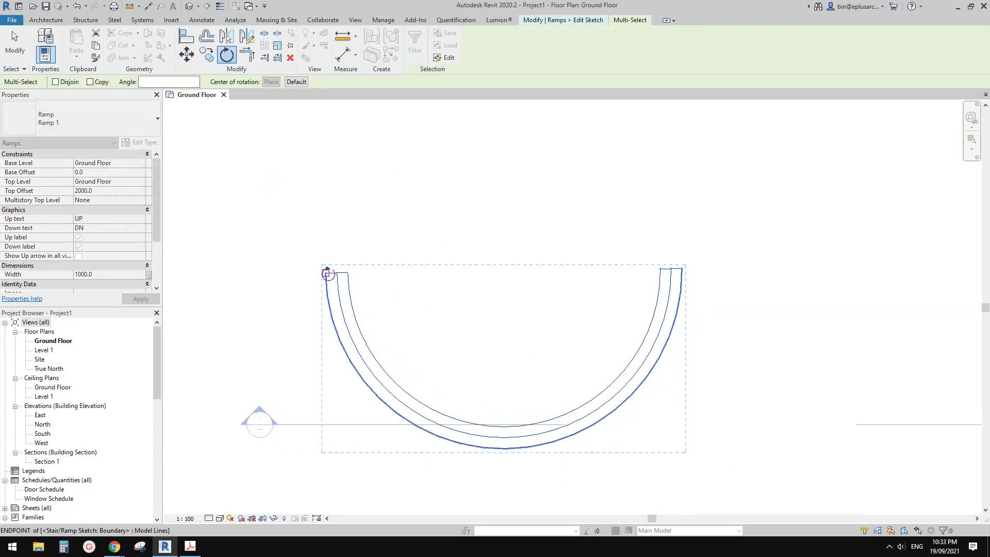
click(326, 272)
click(704, 269)
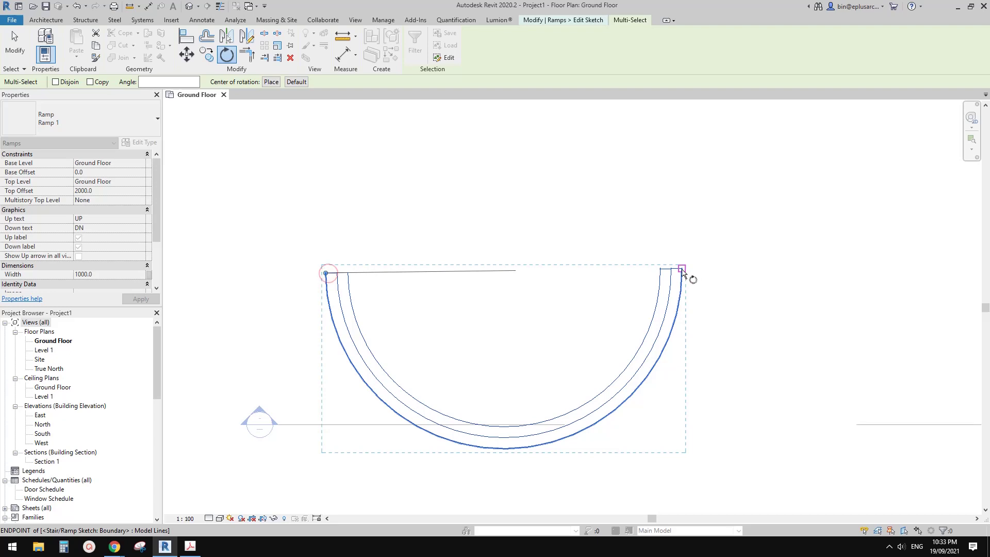
click(740, 284)
key(Escape)
Step: Delete the inner boundary arc from the ramp sketch
scroll(680, 286, up, 3)
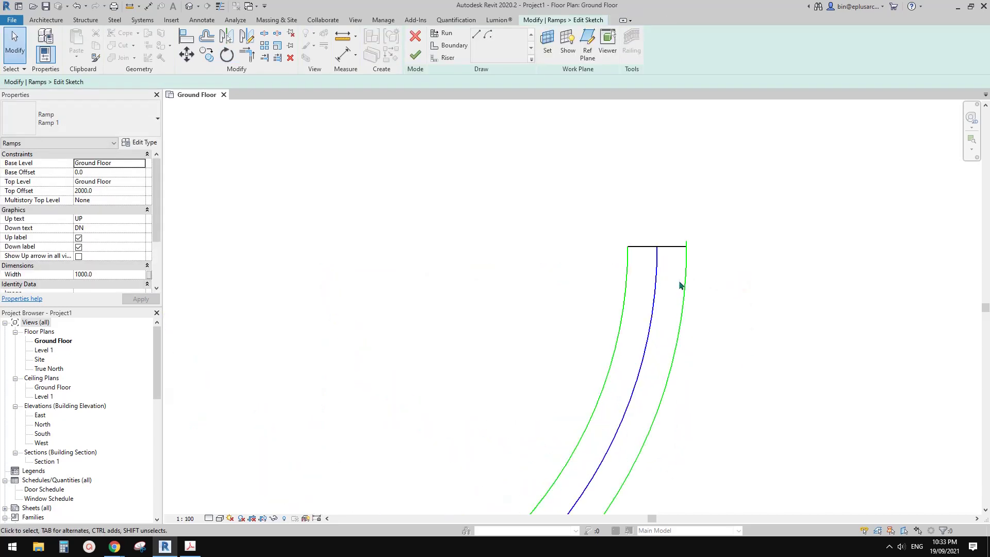
scroll(680, 285, down, 5)
click(696, 285)
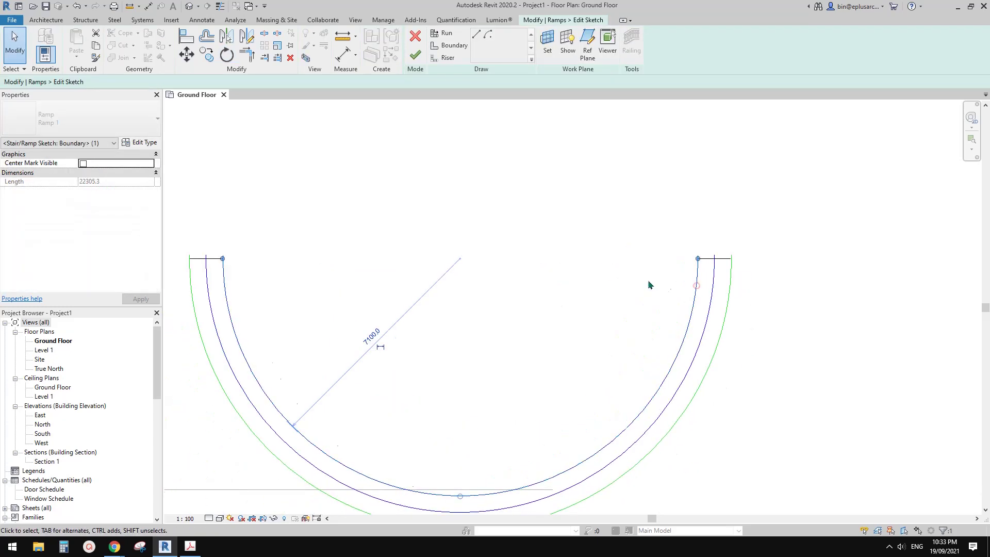
middle_drag(286, 318, 333, 317)
key(Delete)
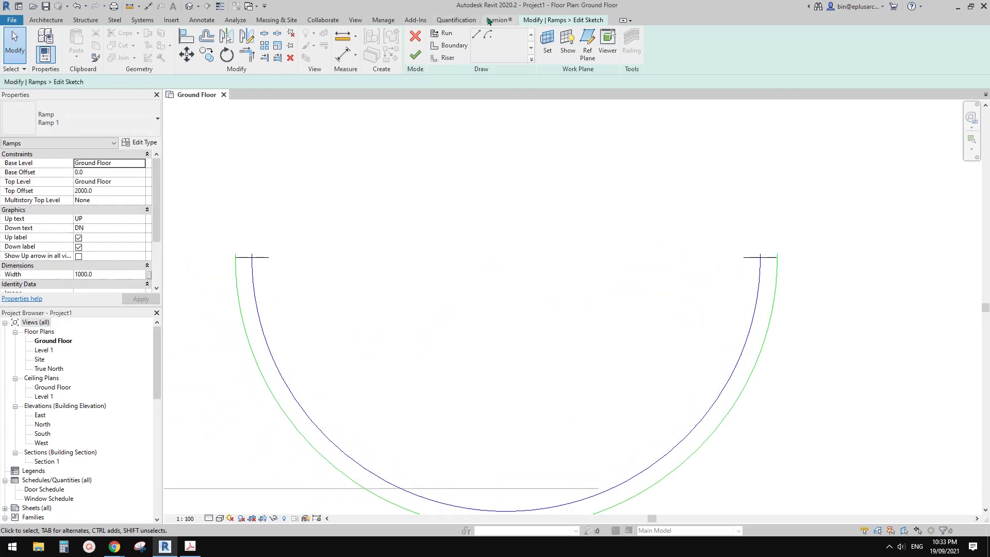
click(447, 46)
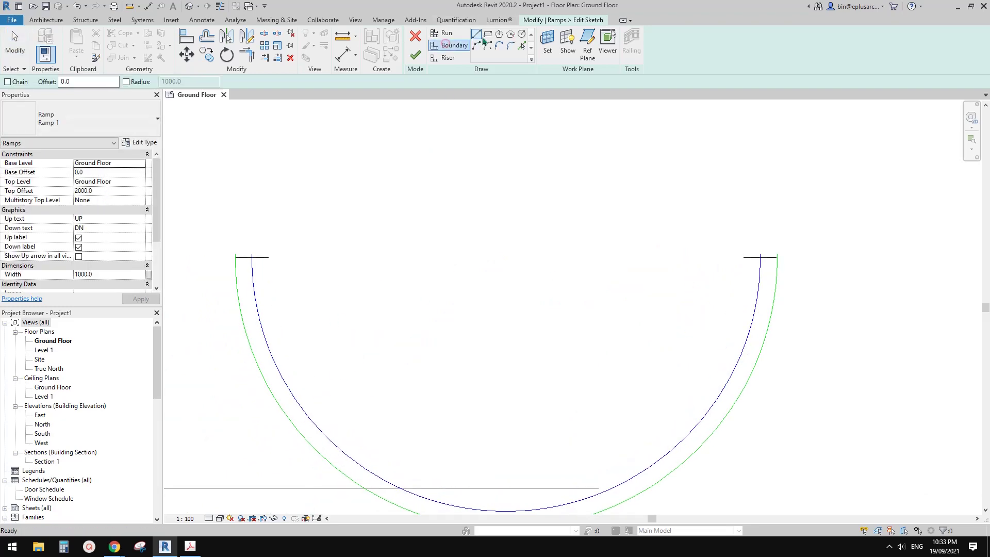
click(268, 257)
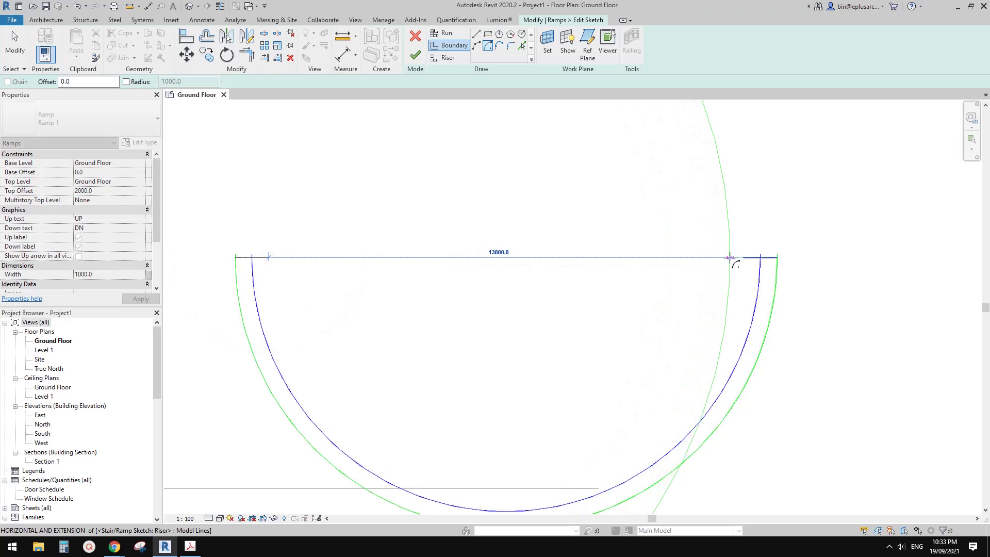
key(Escape)
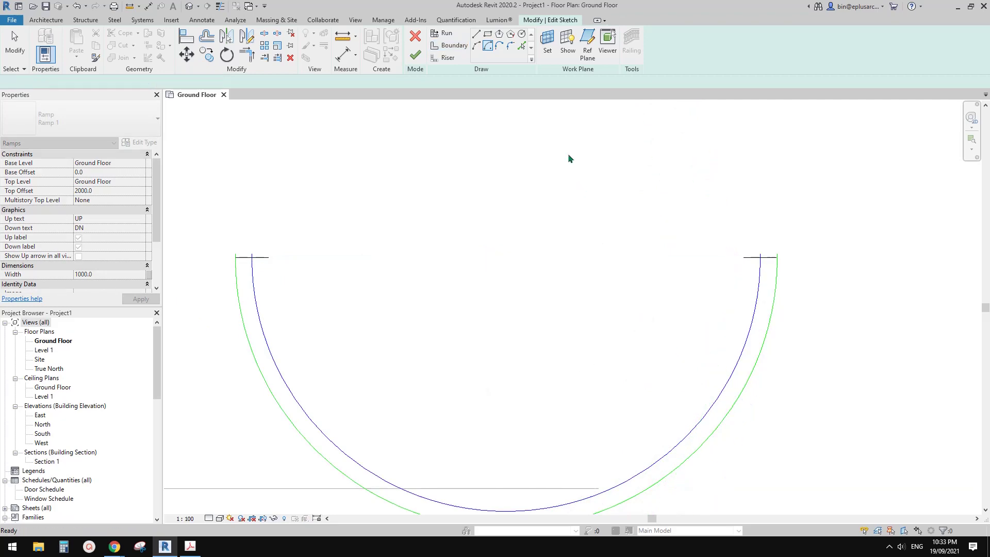
Step: Draw a new inner boundary arc from the left riser's inner end, ending short of the right riser so the ramp widens there
click(268, 257)
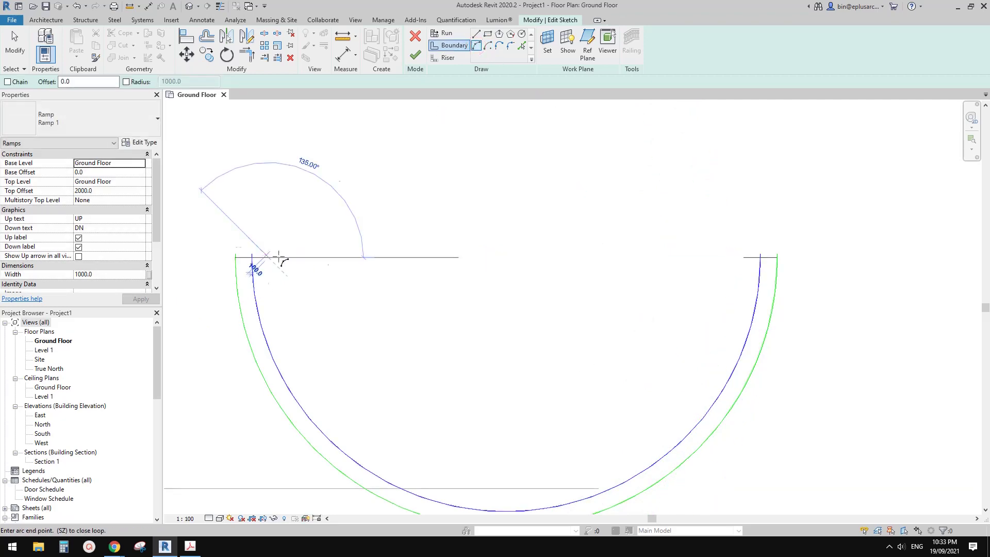
click(727, 258)
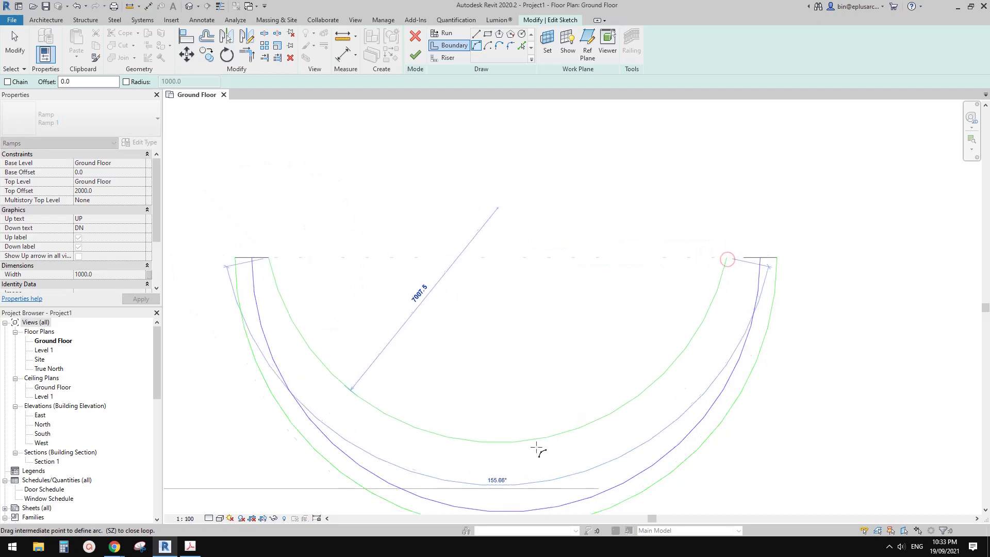
click(531, 475)
key(Escape)
key(Escape)
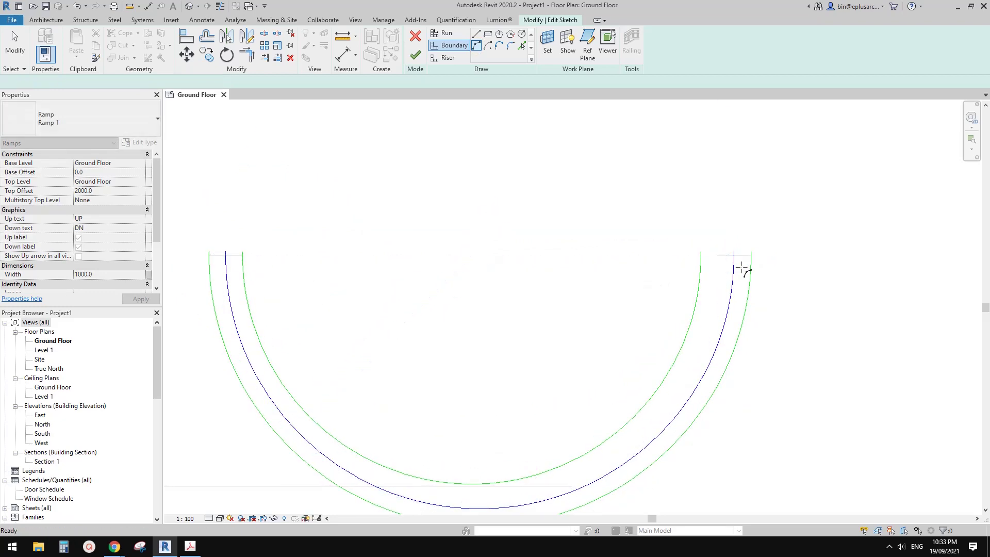
Step: Extend the right-hand riser line to the new inner boundary arc and finish the ramp sketch
scroll(734, 270, up, 4)
click(721, 252)
key(Escape)
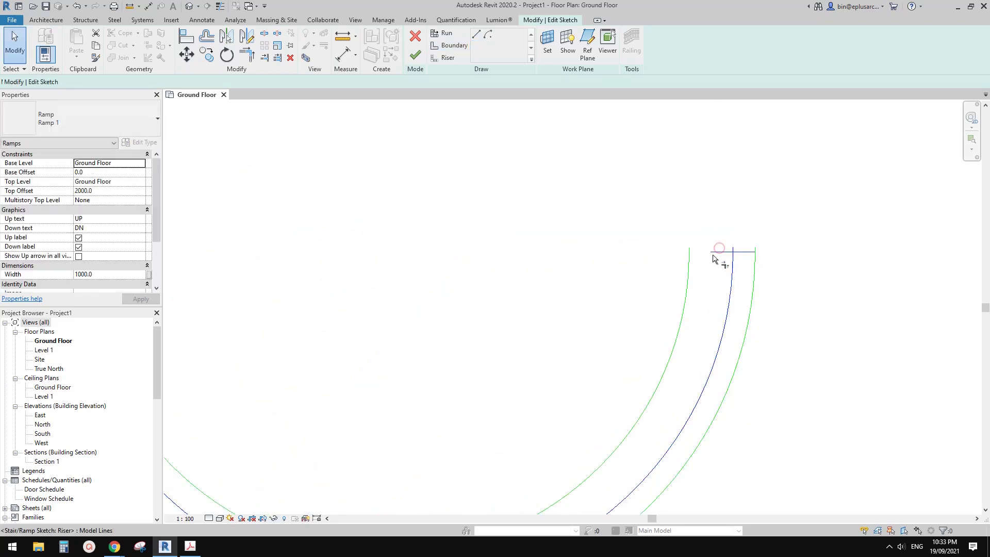
key(t)
key(r)
click(690, 268)
click(721, 254)
key(Escape)
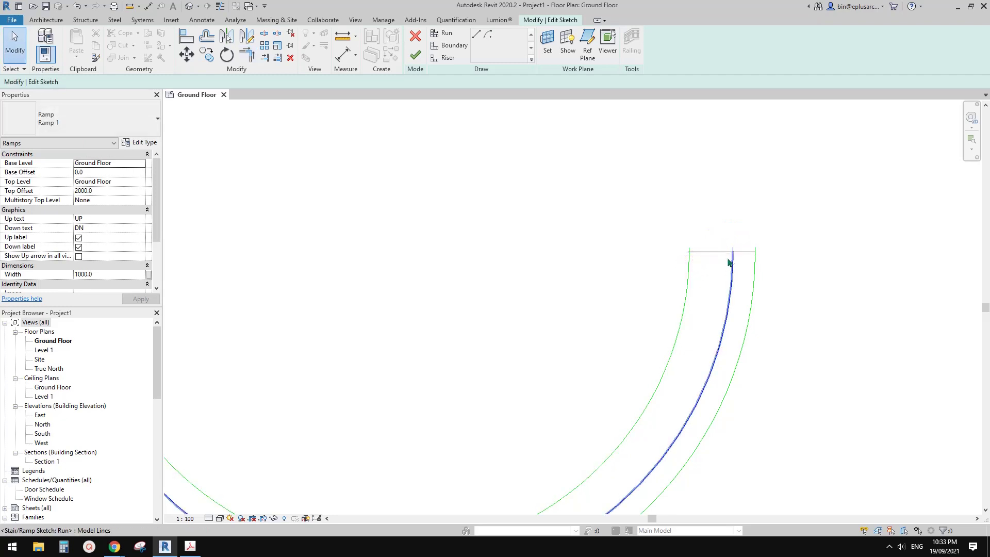
scroll(732, 268, down, 2)
middle_drag(558, 243, 558, 249)
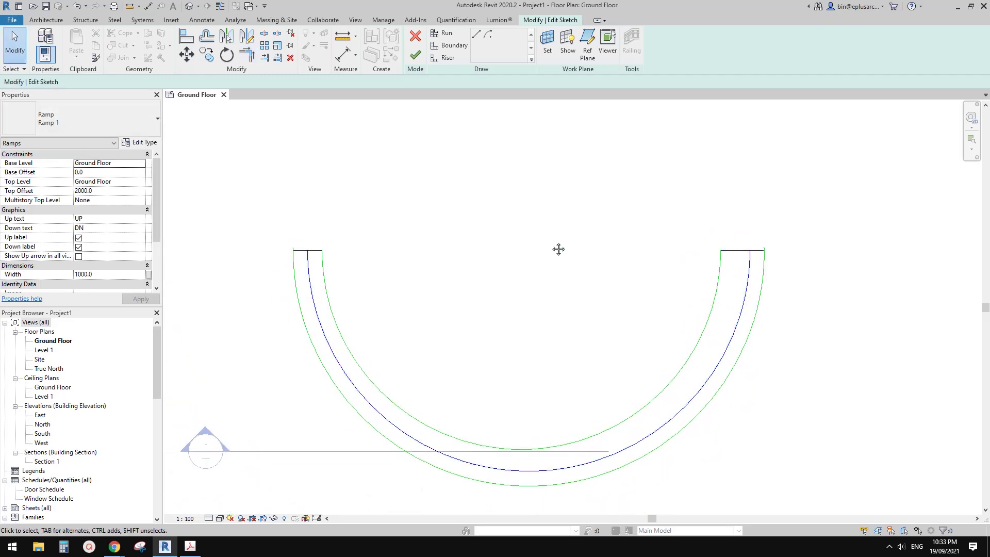
click(416, 56)
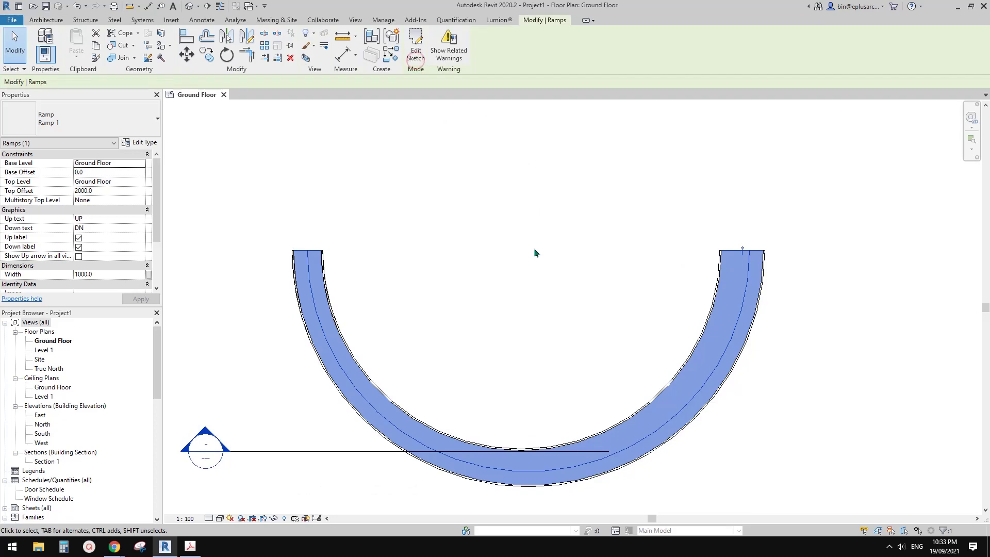
click(534, 248)
Step: Delete the inner and outer railings from the ramp in the 3D view
click(712, 283)
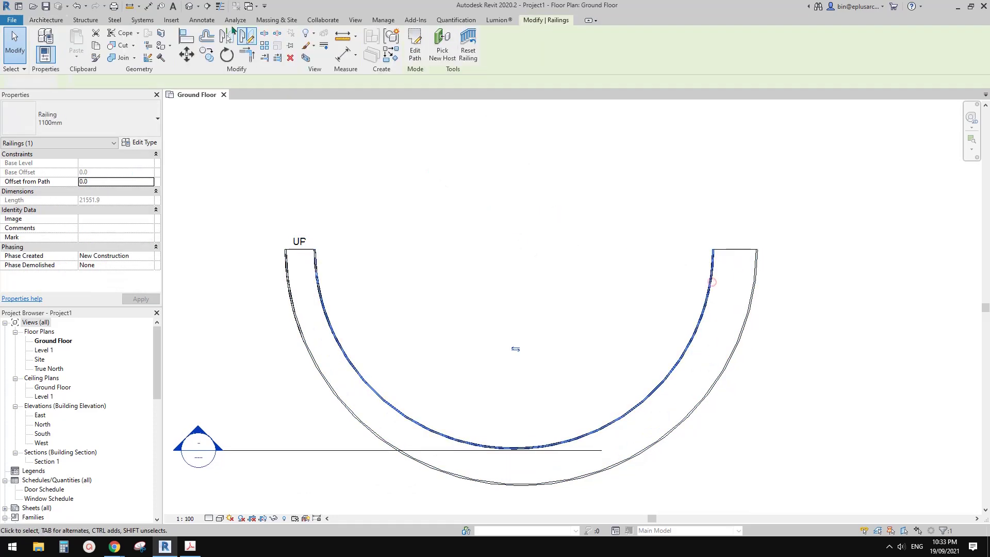
key(Escape)
click(188, 6)
shift+middle_drag(573, 265, 621, 165)
scroll(559, 282, up, 4)
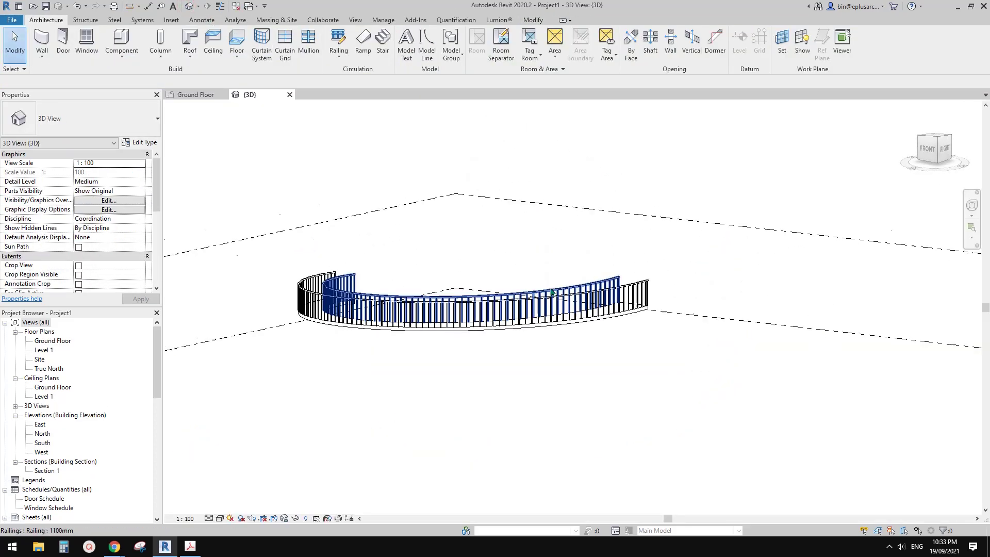
click(590, 283)
key(Delete)
click(606, 292)
middle_drag(607, 293, 336, 340)
click(569, 285)
key(Delete)
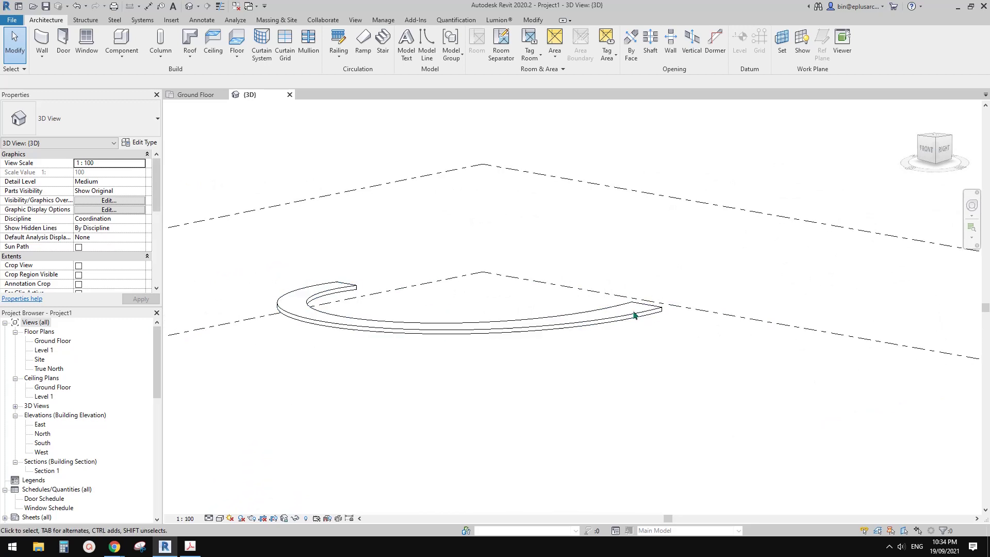
Step: Mirror a copy of the ramp about its straight end edge in the Ground Floor plan to complete the ring
double_click(52, 340)
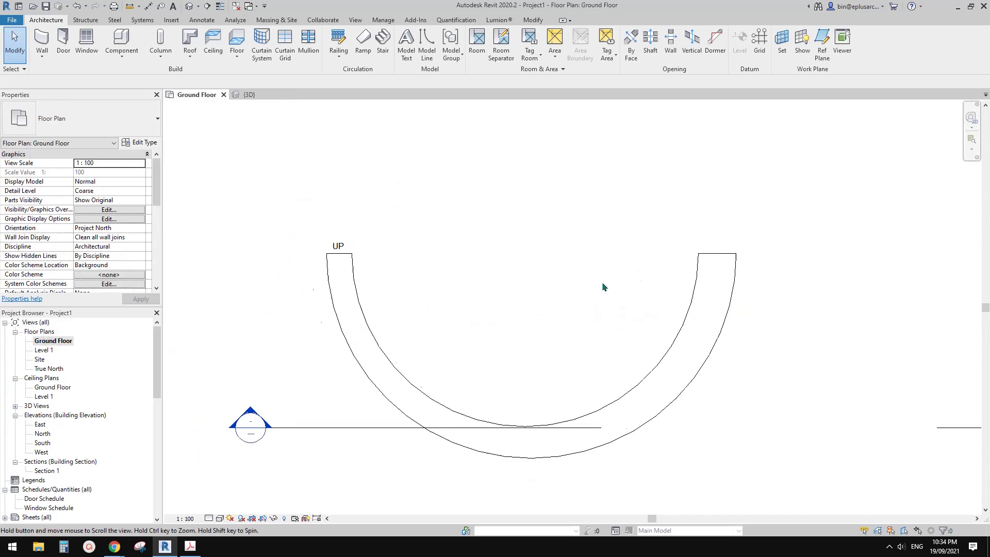
click(674, 269)
middle_drag(614, 269, 604, 275)
key(m)
key(m)
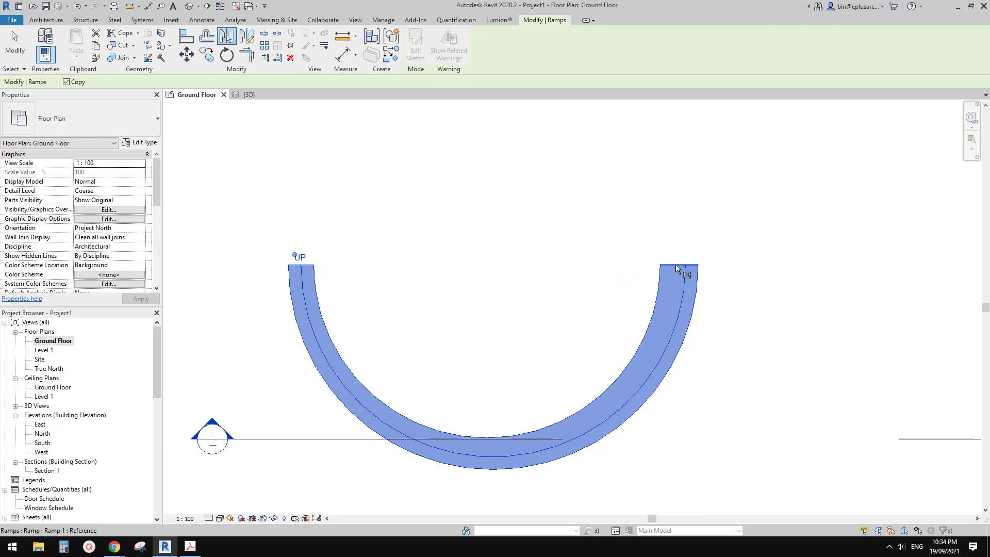
click(675, 264)
key(Escape)
key(Escape)
Step: Inspect the mirrored ramp half against the original ramp in the 3D view
click(662, 183)
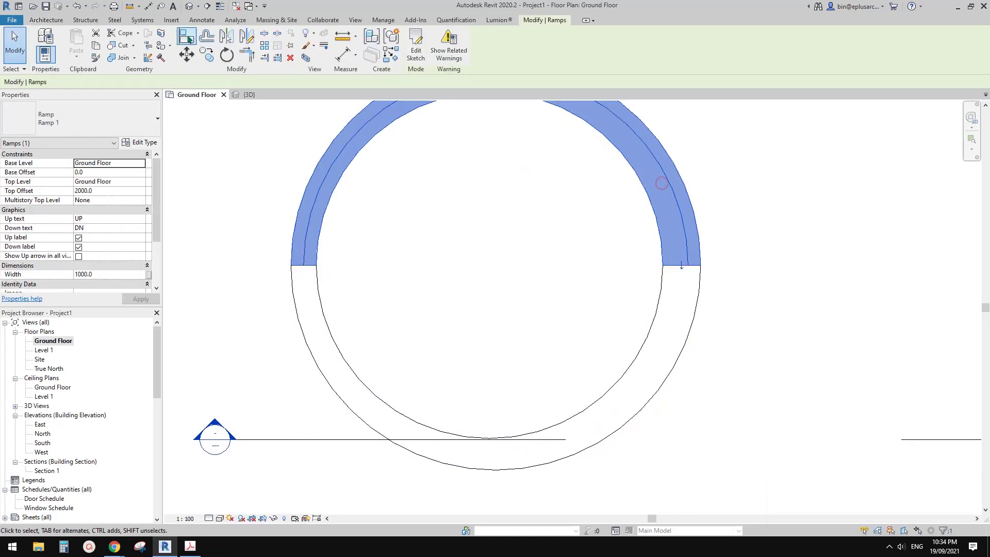
click(185, 6)
key(Escape)
shift+middle_drag(511, 210, 524, 336)
click(524, 336)
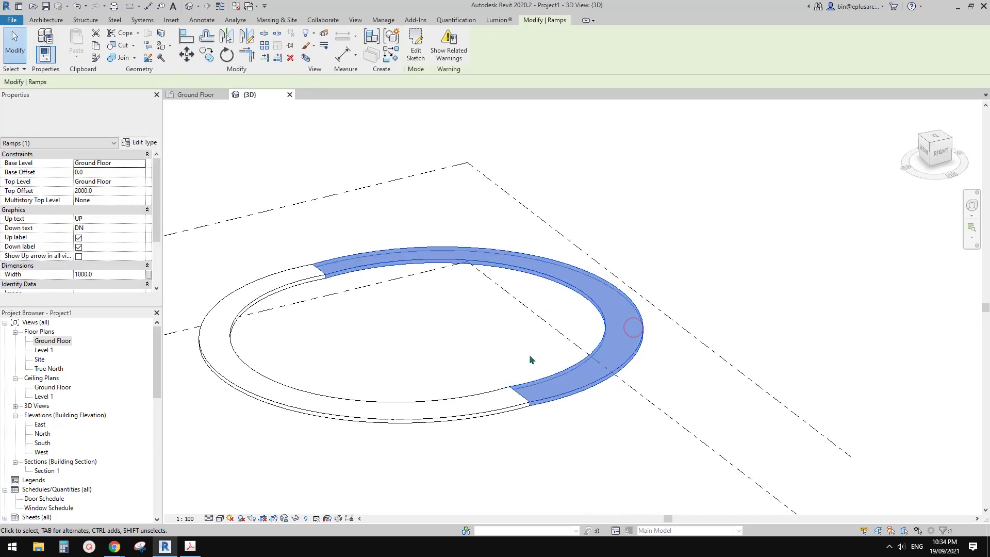
shift+middle_drag(436, 134, 412, 74)
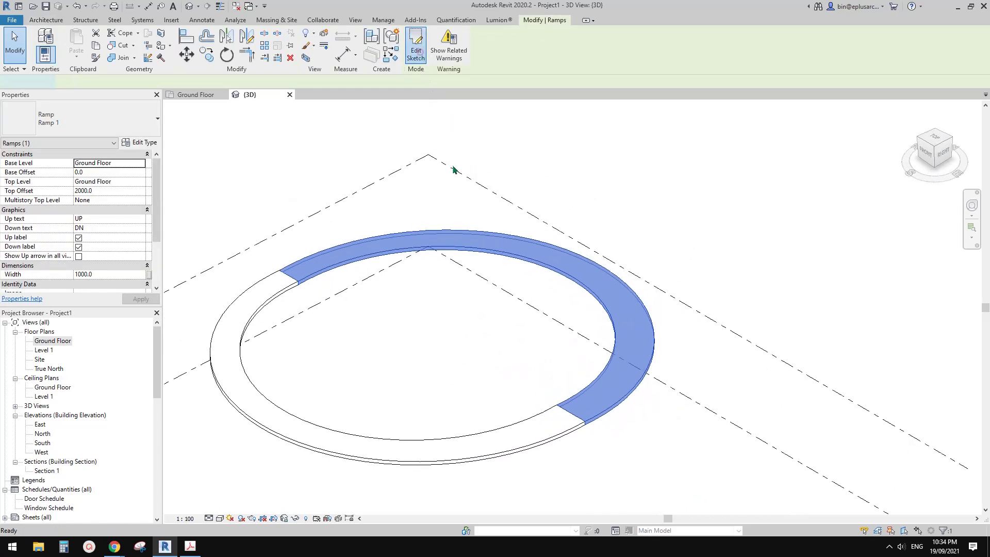
Step: Open the mirrored ramp's sketch, check its run arc in the Ground Floor plan, and finish the sketch without edits
click(621, 327)
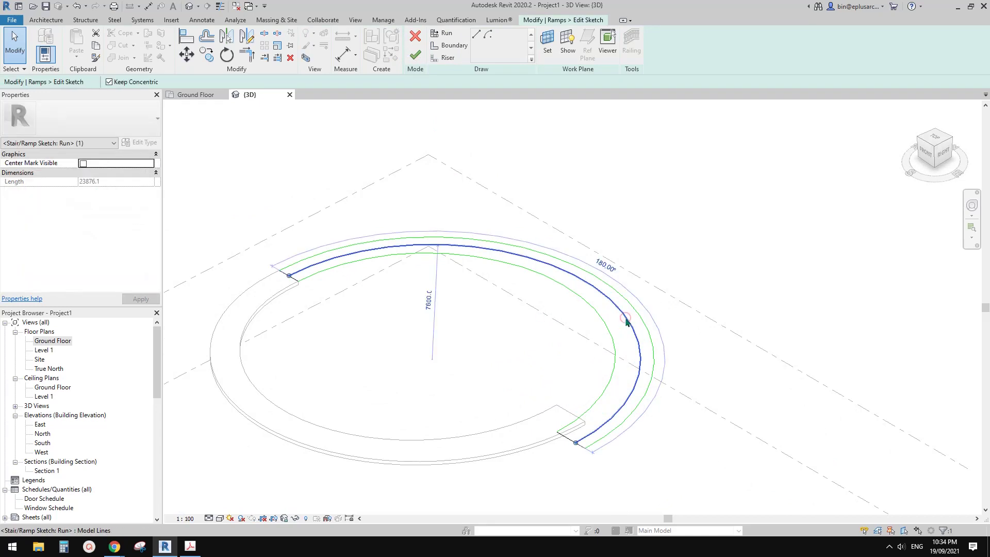
double_click(54, 341)
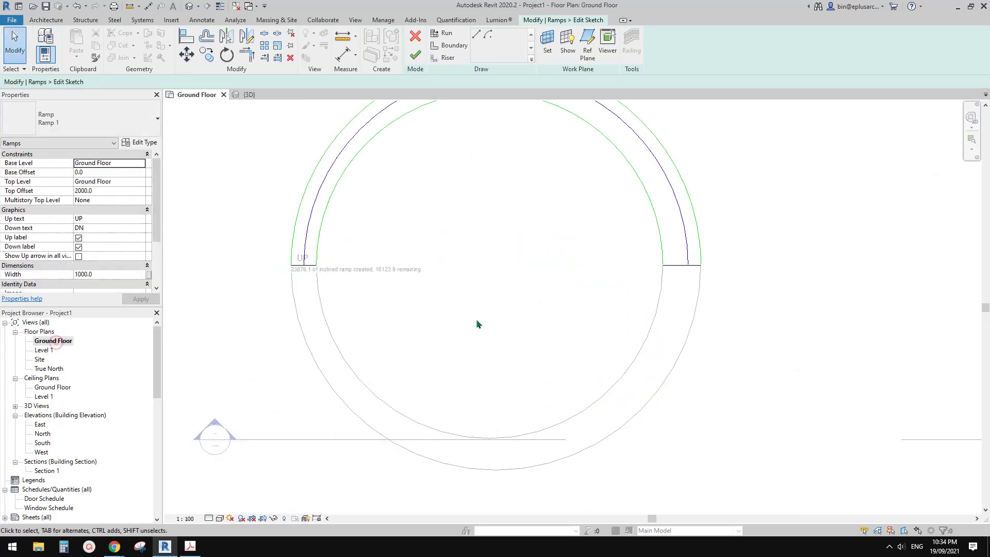
click(301, 221)
middle_drag(494, 240, 551, 306)
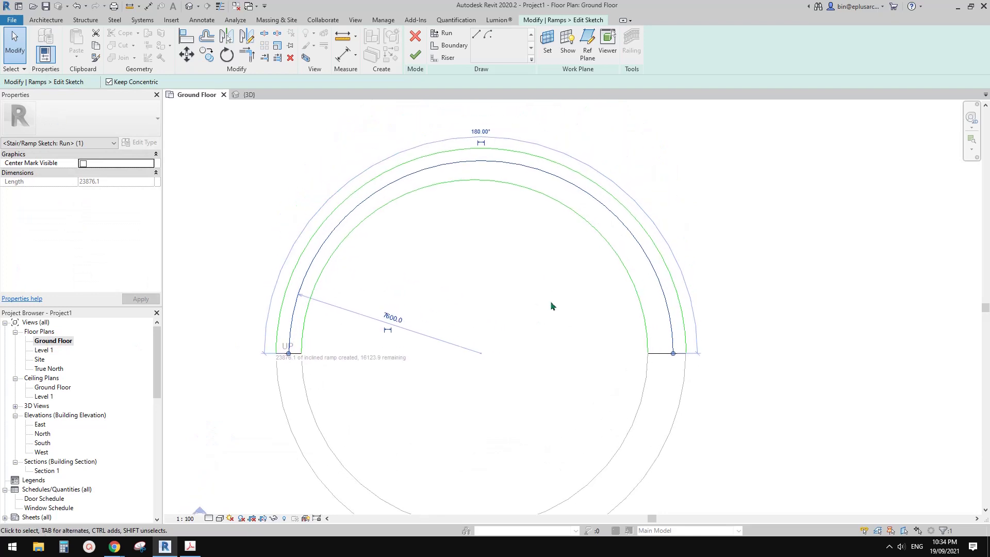
click(551, 305)
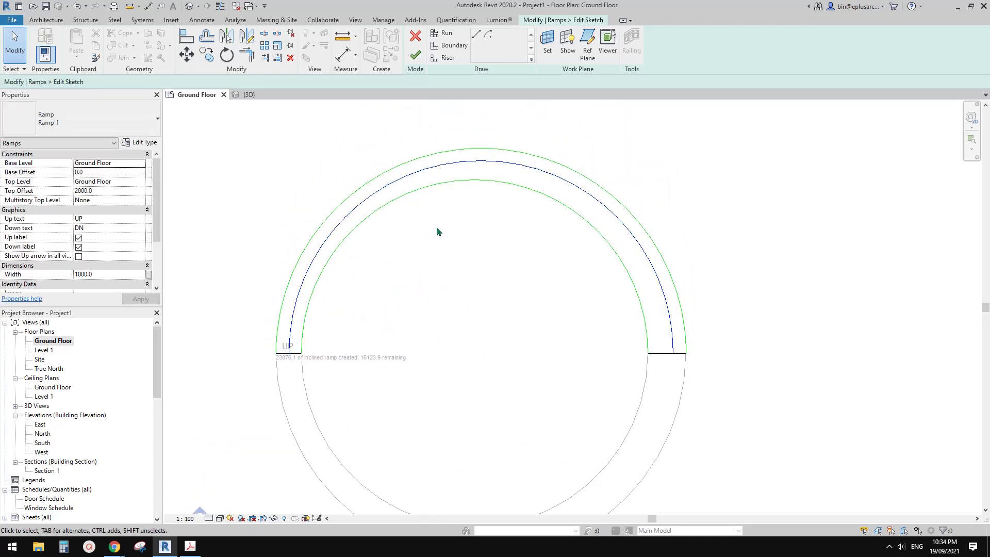
click(414, 55)
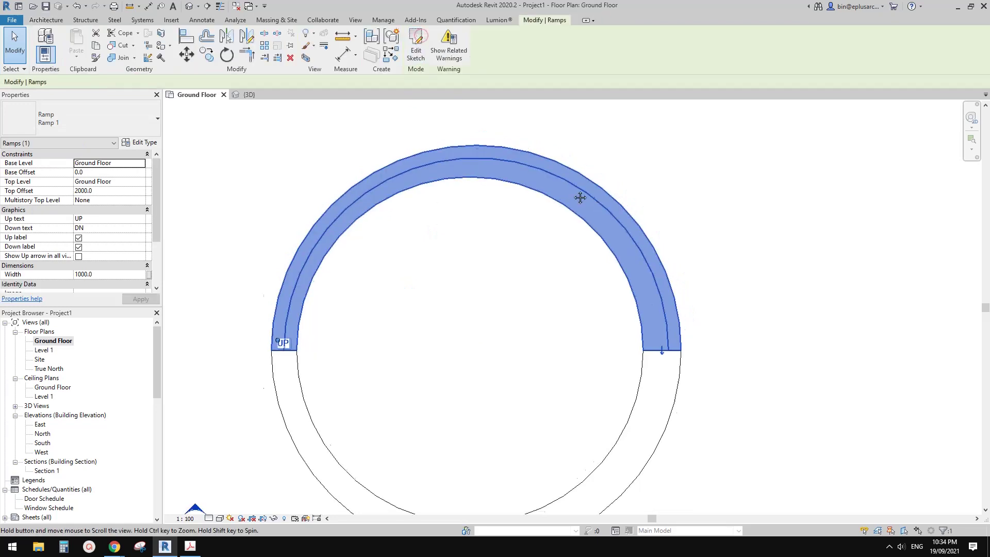
key(Escape)
Step: Flip the mirrored ramp's up direction in plan and check how both halves slope in the 3D view
click(641, 289)
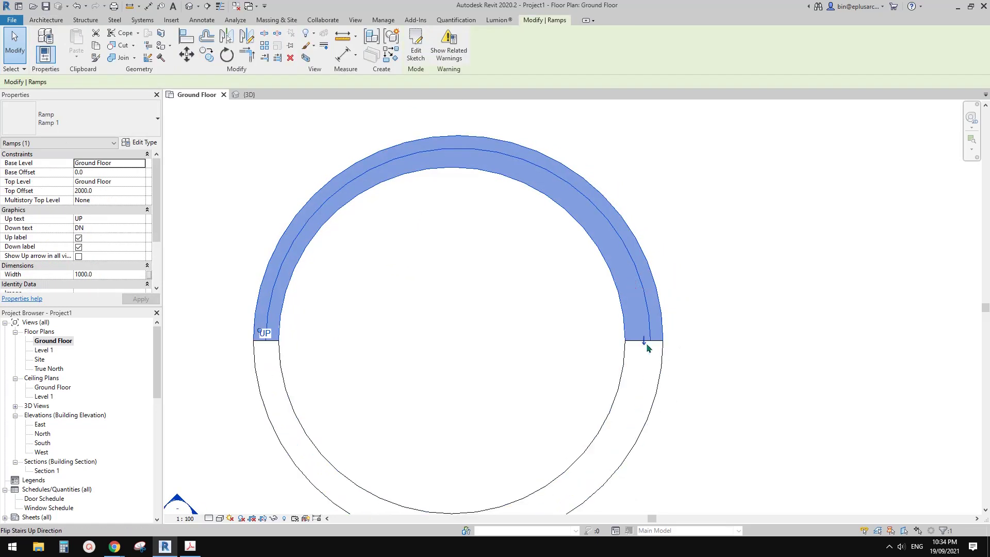
click(643, 340)
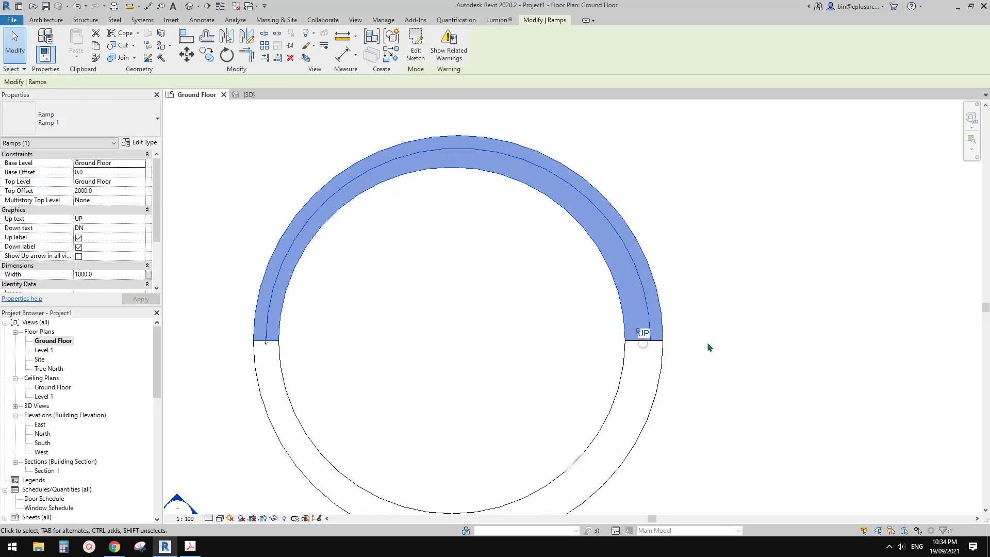
key(Escape)
click(191, 6)
shift+middle_drag(497, 206, 504, 332)
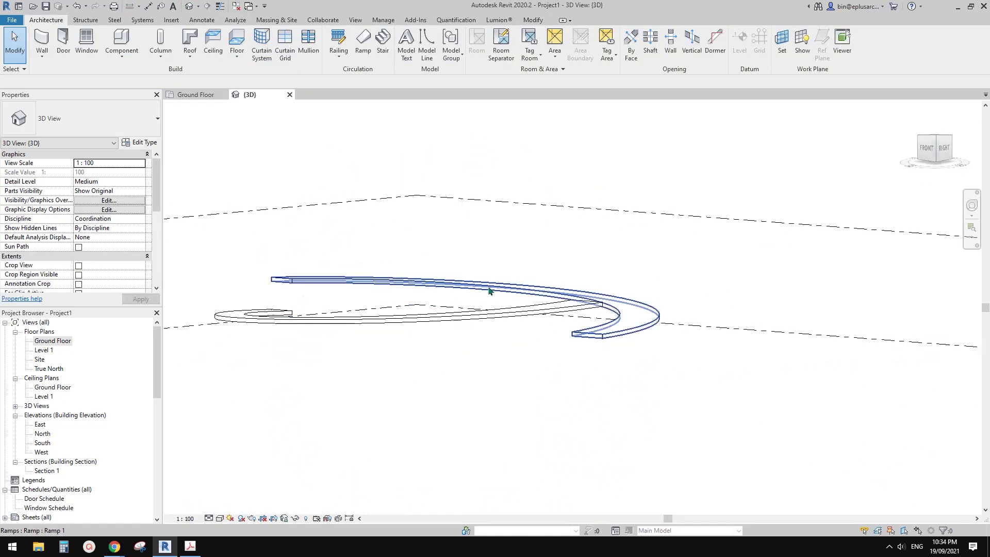
shift+middle_drag(491, 289, 640, 328)
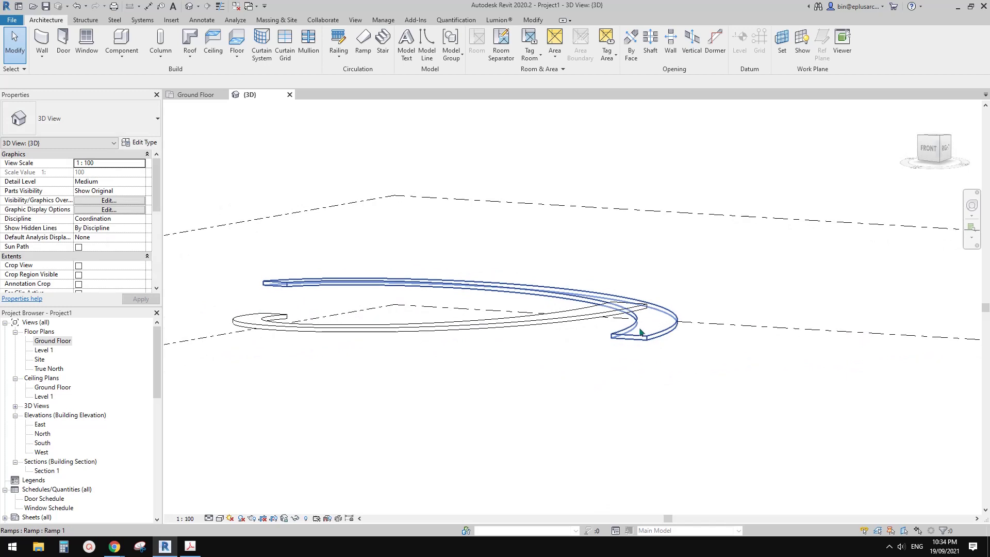
Step: Try to move the mirrored ramp upward in the front view so its low end meets the original ramp's high end
click(661, 313)
click(926, 150)
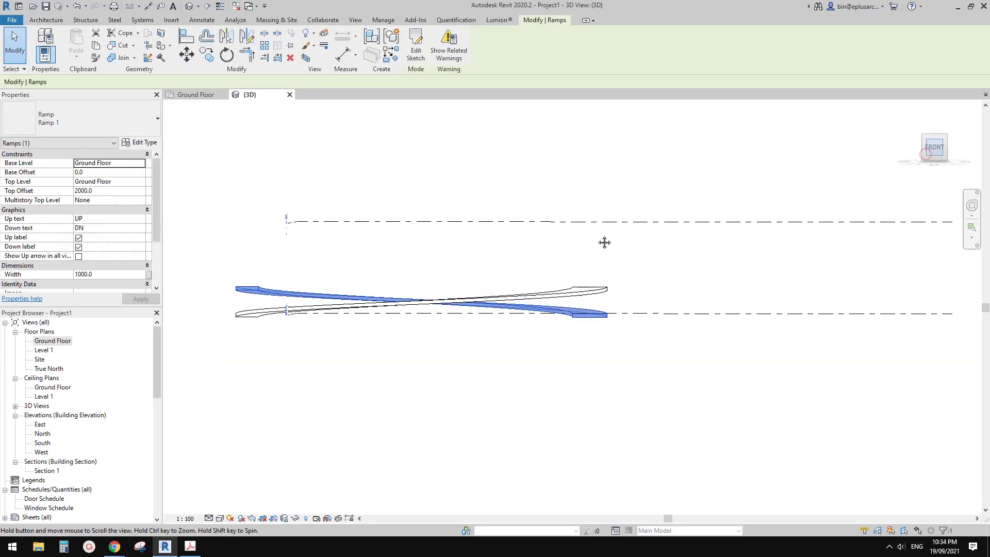
scroll(745, 294, up, 1)
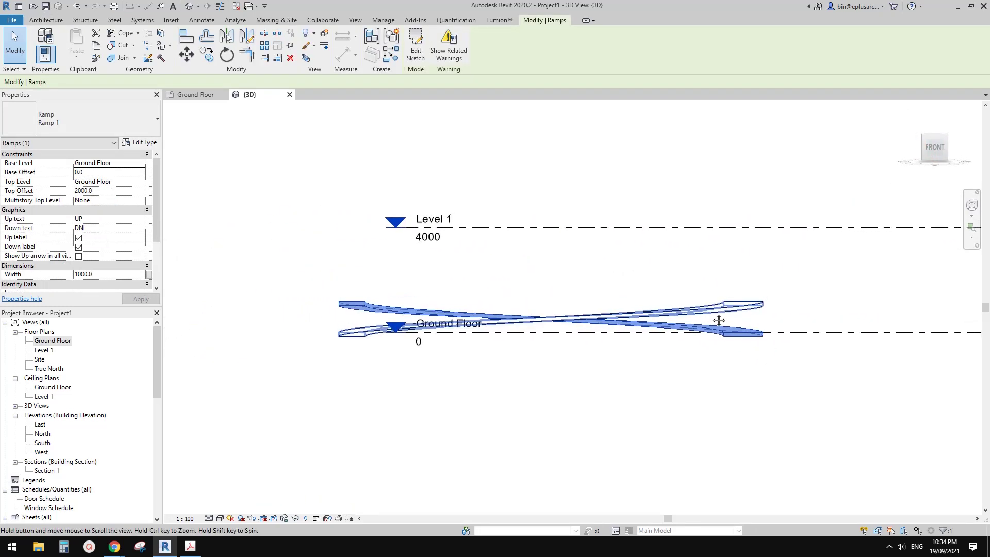
key(m)
key(v)
click(761, 333)
click(761, 304)
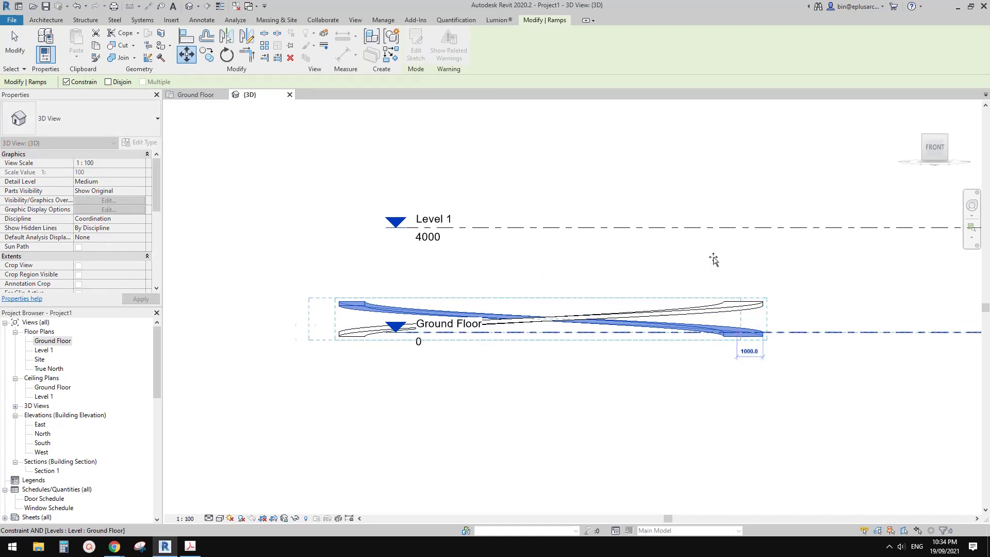
scroll(763, 294, up, 1)
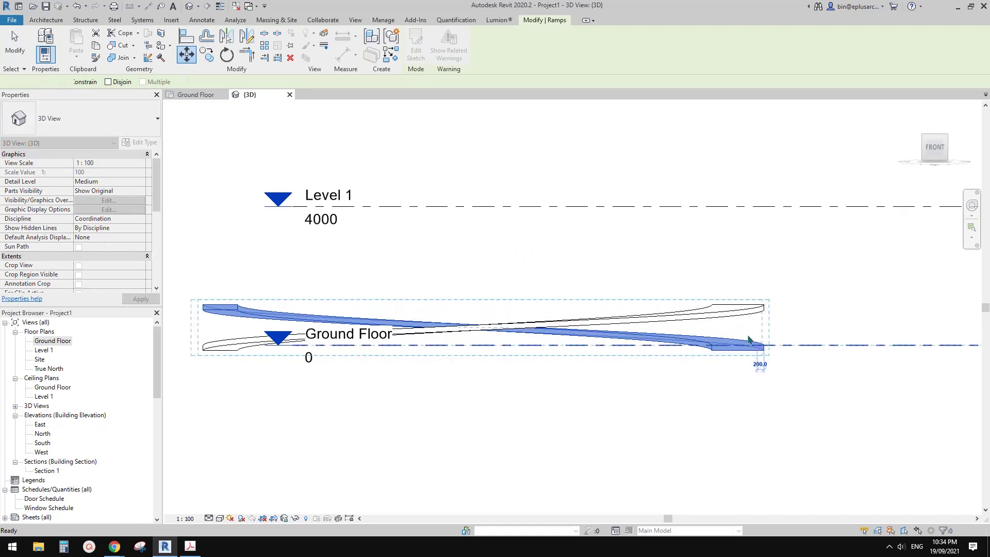
key(Escape)
key(Escape)
Step: Copy the mirrored ramp up from its low end to the original ramp's high end, and delete that copy
click(724, 346)
key(c)
key(o)
click(763, 346)
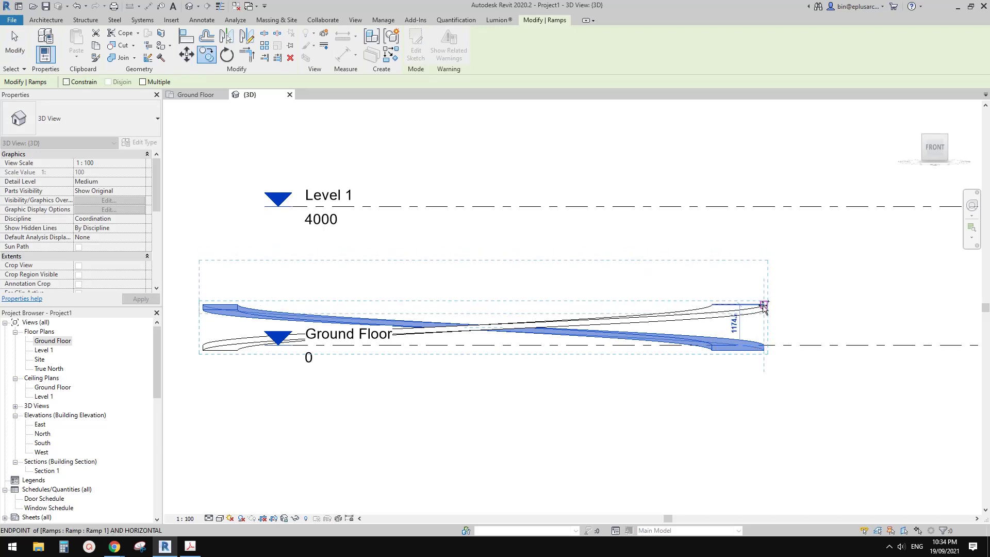
click(763, 305)
key(Escape)
click(659, 294)
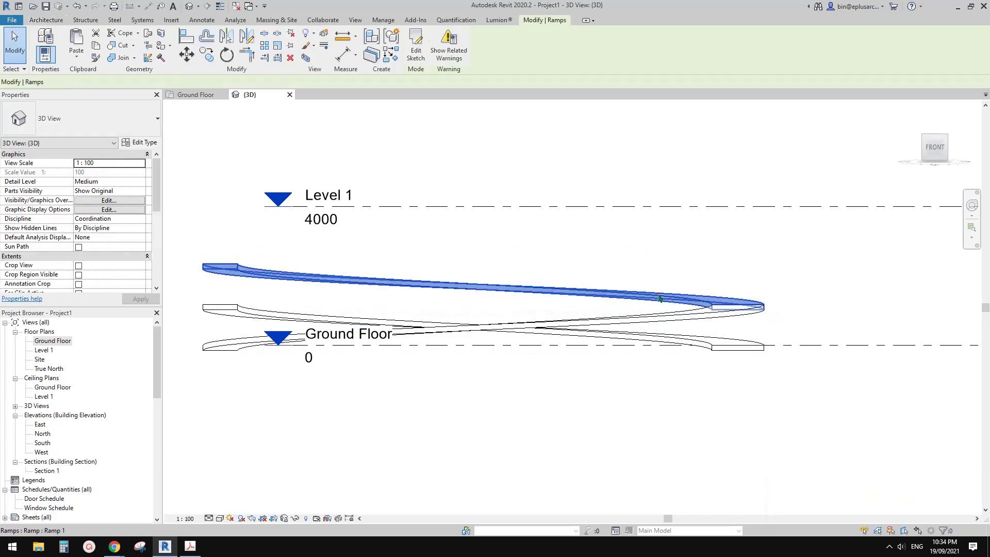
key(Delete)
Step: Set the mirrored ramp's base offset to 2000 and its top offset to 4000
click(699, 339)
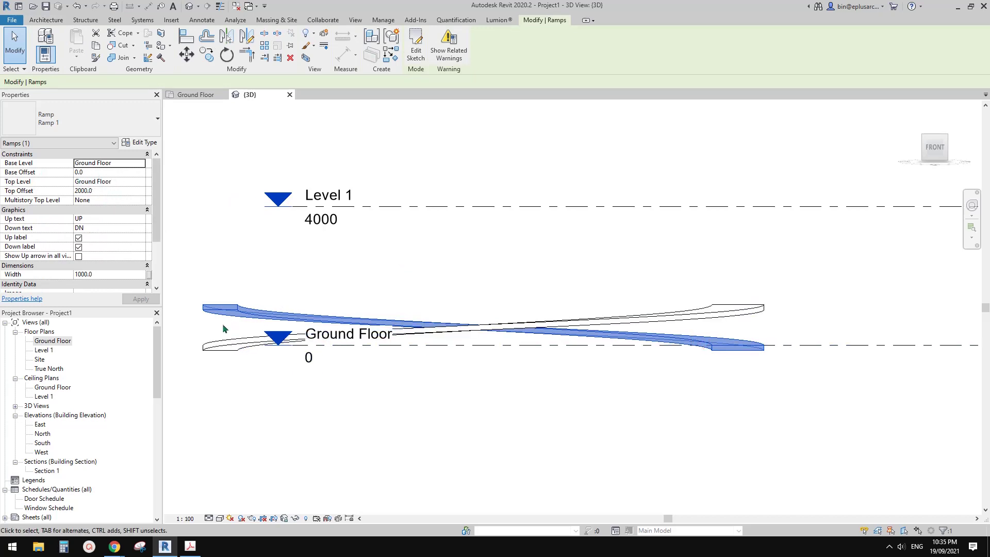
shift+middle_drag(382, 250, 377, 346)
click(263, 362)
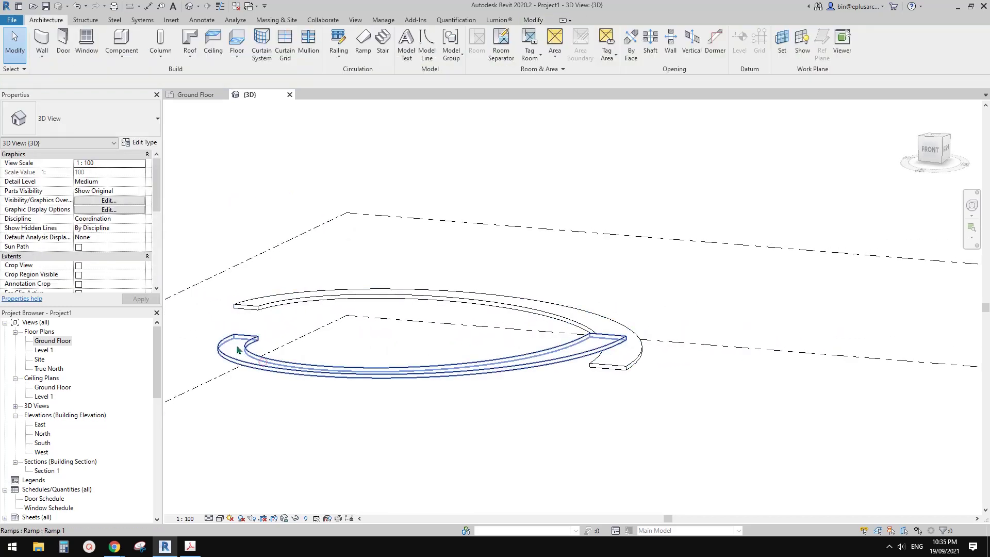
click(236, 353)
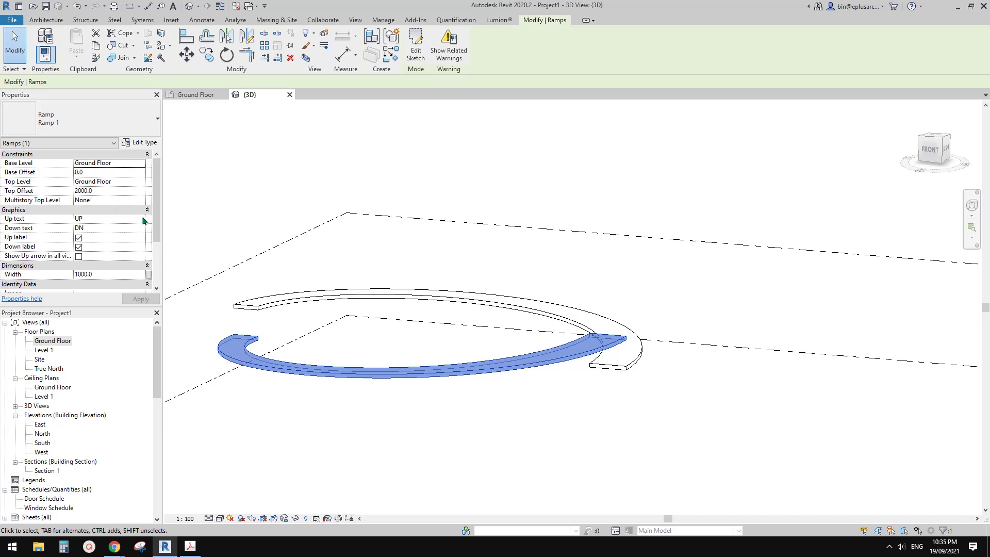
click(621, 367)
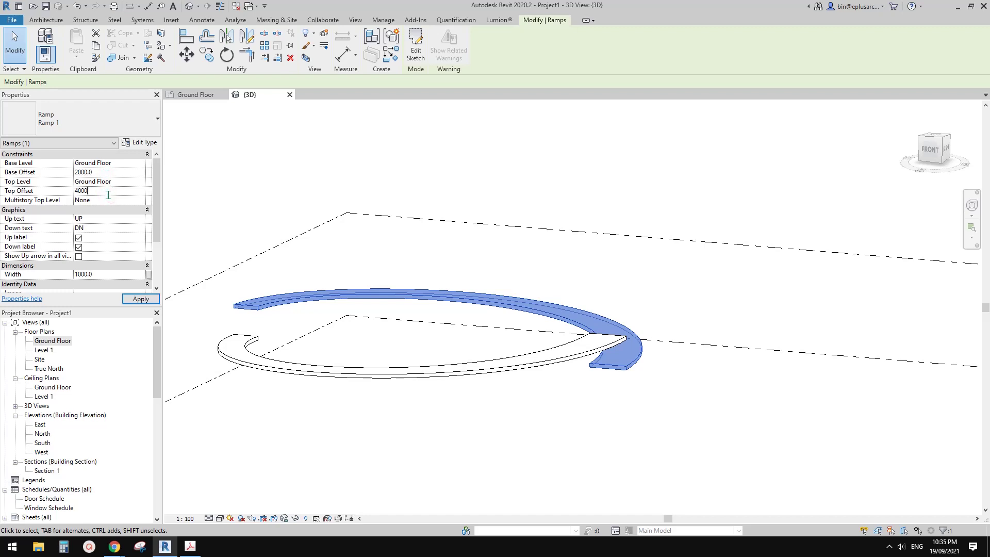
click(480, 183)
shift+middle_drag(537, 227, 548, 257)
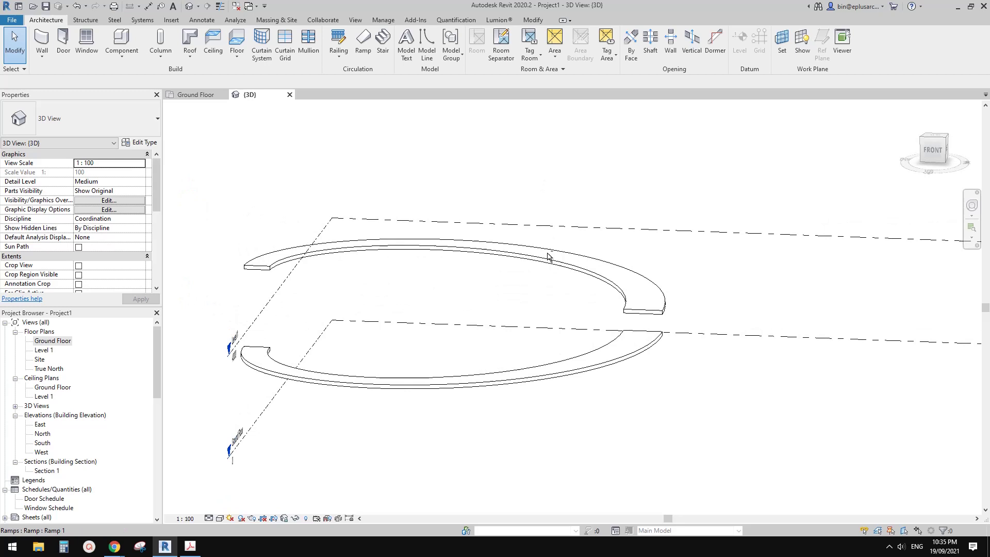
Step: Check both ramps' offsets in 3D and place a spot elevation on the outer corner of the lower ramp's high end
click(649, 329)
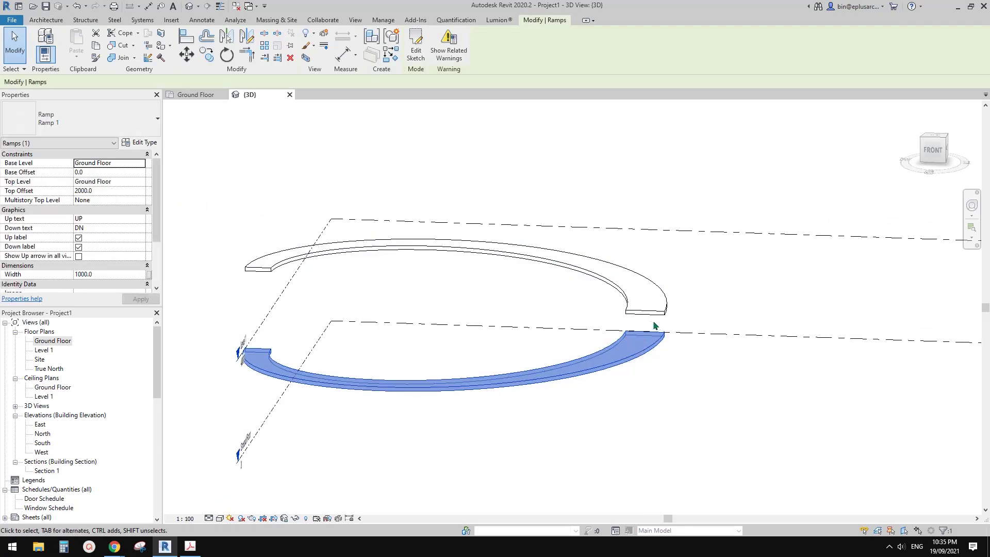
click(644, 317)
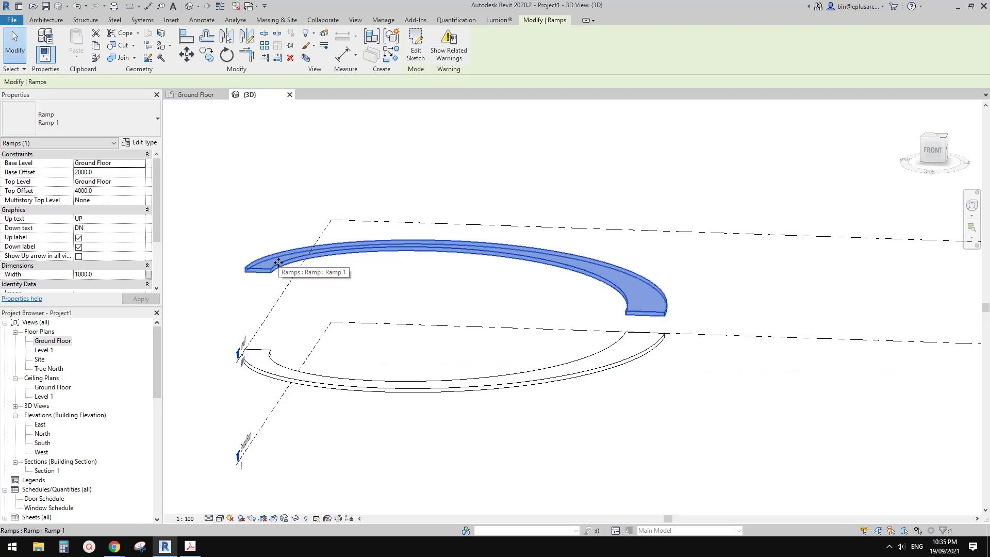
click(608, 376)
scroll(660, 348, up, 3)
click(644, 342)
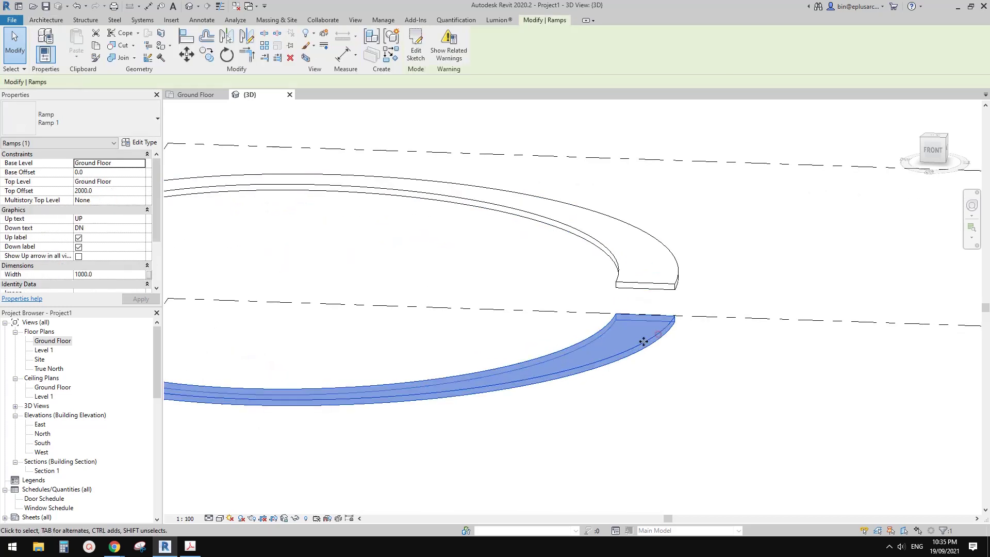
shift+middle_drag(643, 341, 548, 332)
click(194, 21)
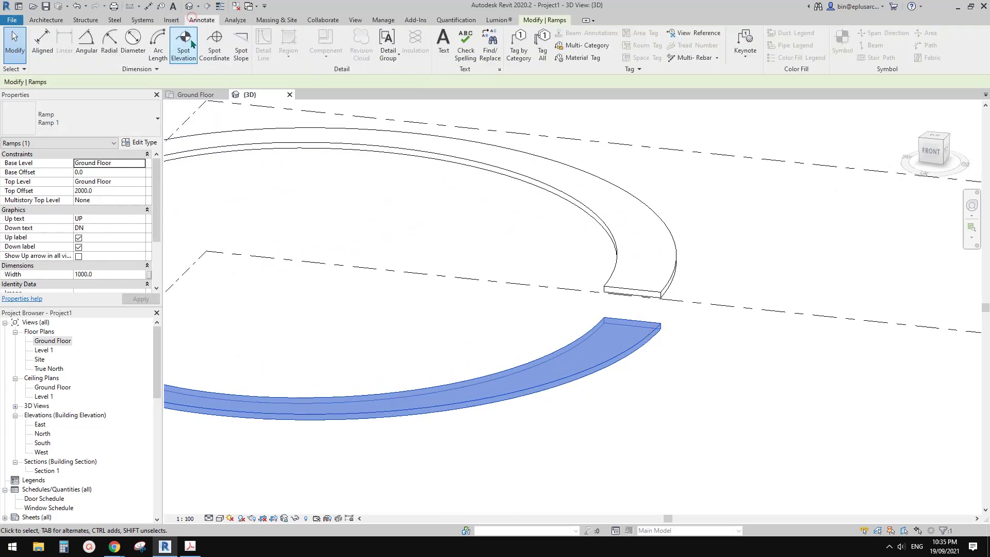
click(184, 39)
click(661, 323)
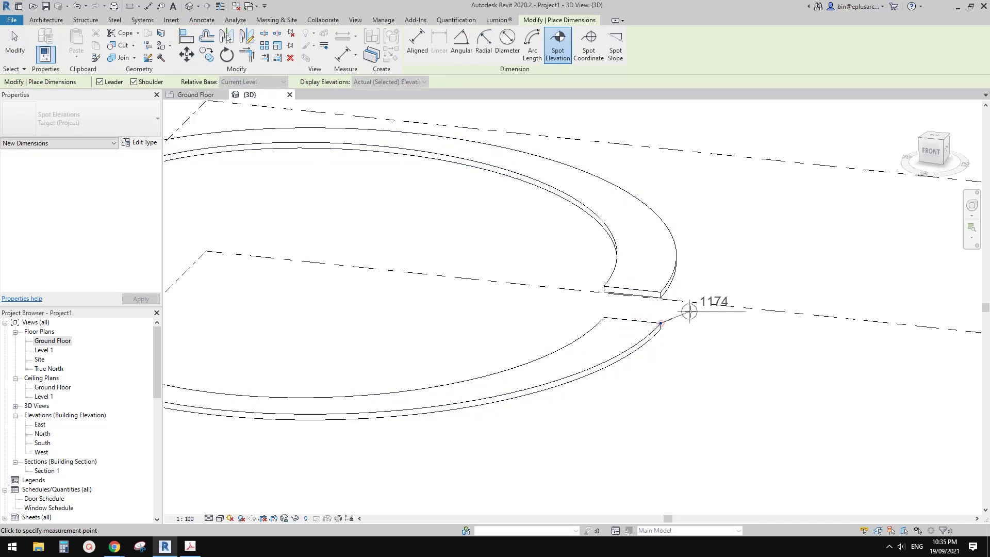
key(Escape)
key(Escape)
click(714, 310)
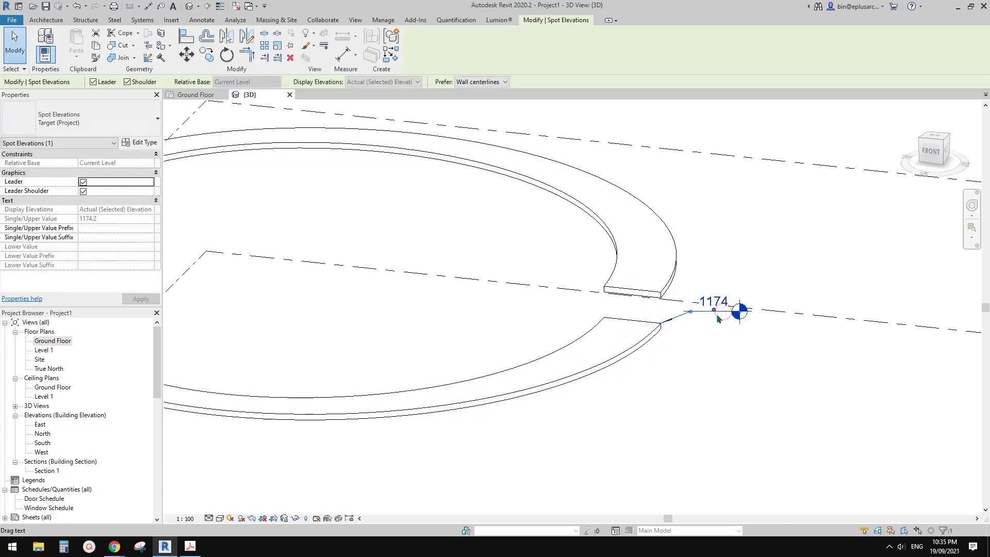
scroll(717, 312, up, 1)
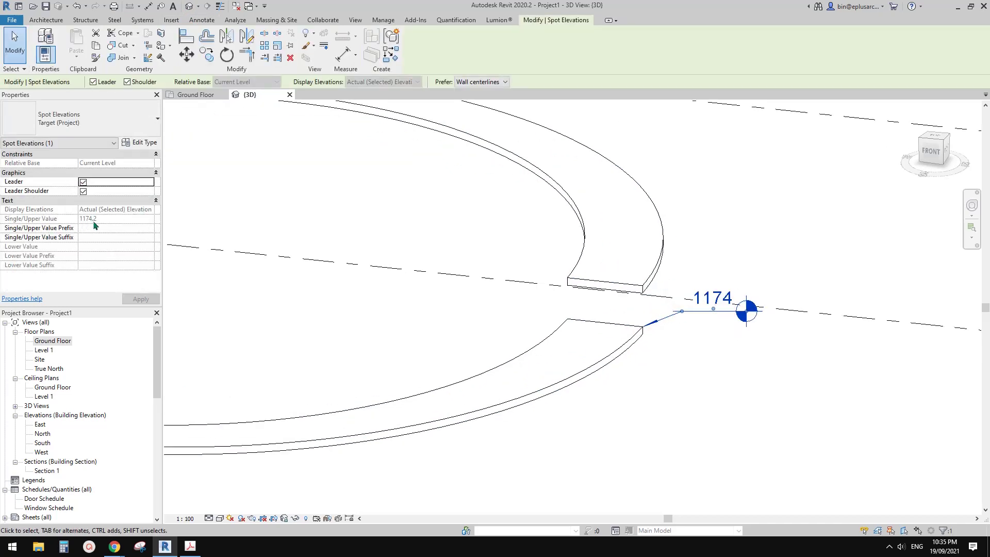
Step: Set the upper ramp's base offset to 1174.2
click(608, 261)
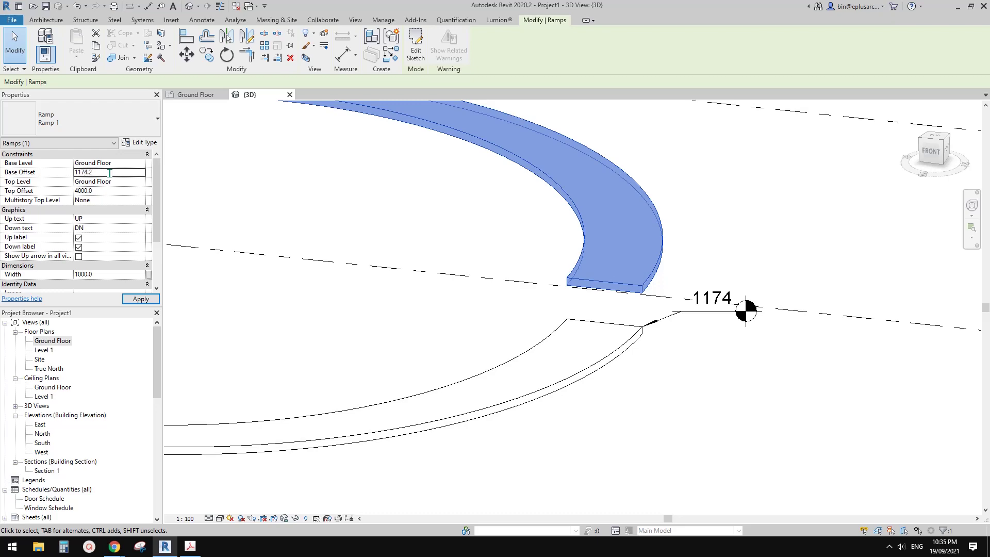
click(539, 230)
scroll(610, 309, down, 3)
shift+middle_drag(605, 335, 606, 350)
Step: Edit the upper ramp's sketch and delete its inner boundary arc in the Ground Floor plan
click(611, 291)
shift+middle_drag(546, 343, 219, 367)
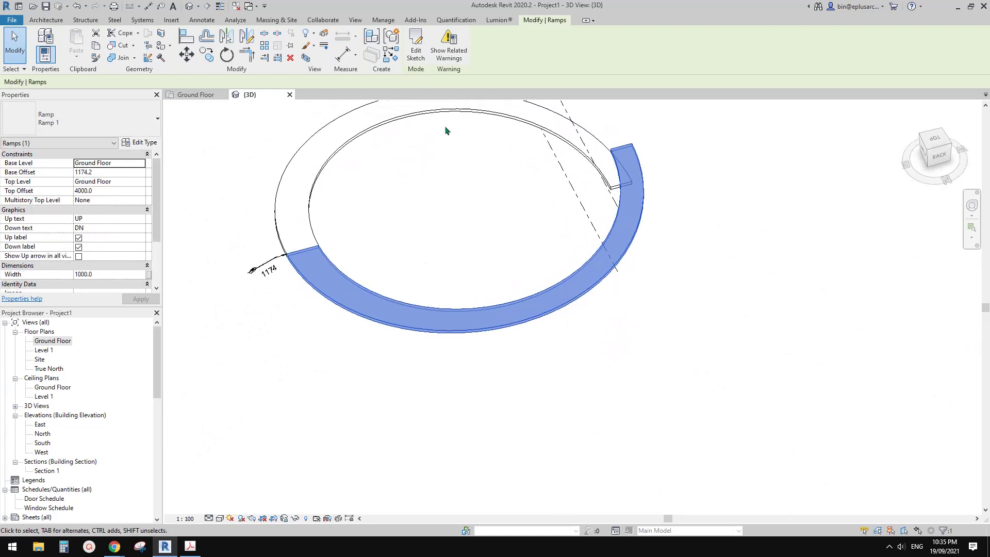
click(415, 50)
mouse_move(583, 165)
shift+middle_down()
mouse_move(598, 246)
mouse_move(621, 270)
shift+middle_up()
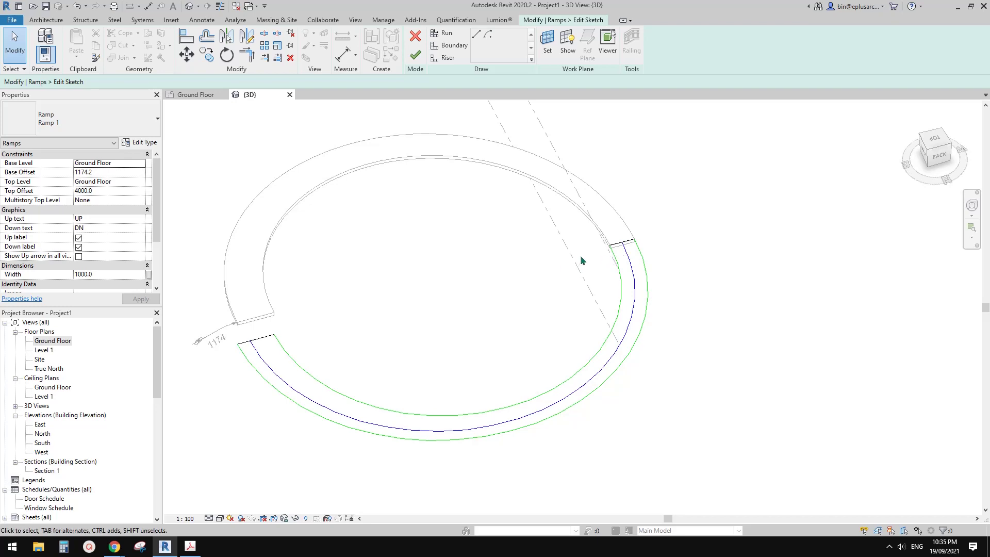
click(619, 261)
shift+middle_drag(619, 260, 557, 312)
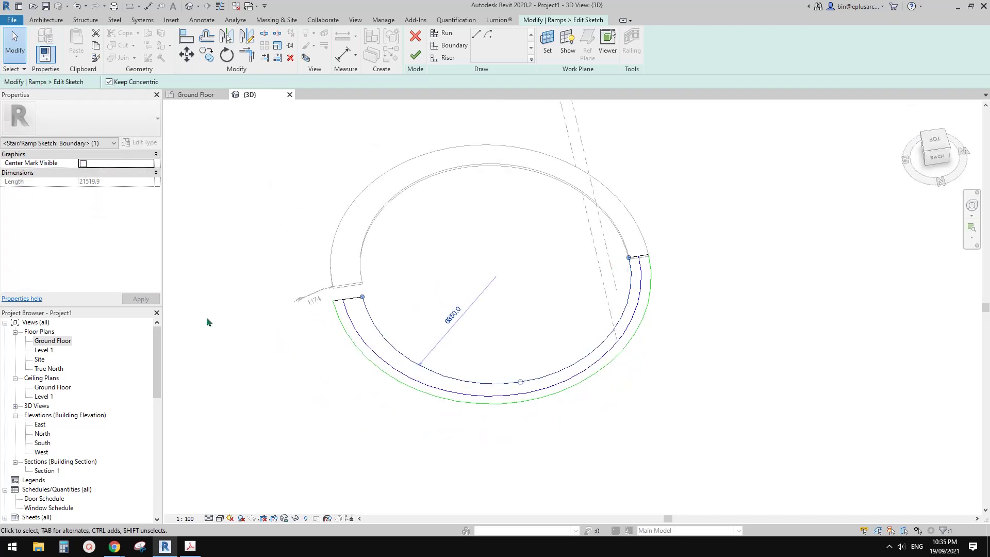
double_click(53, 340)
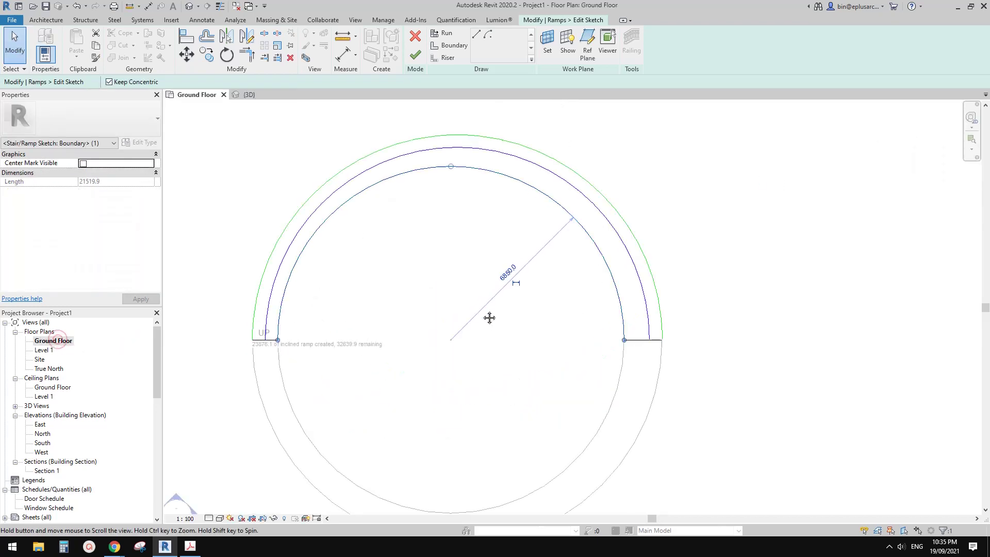
key(Delete)
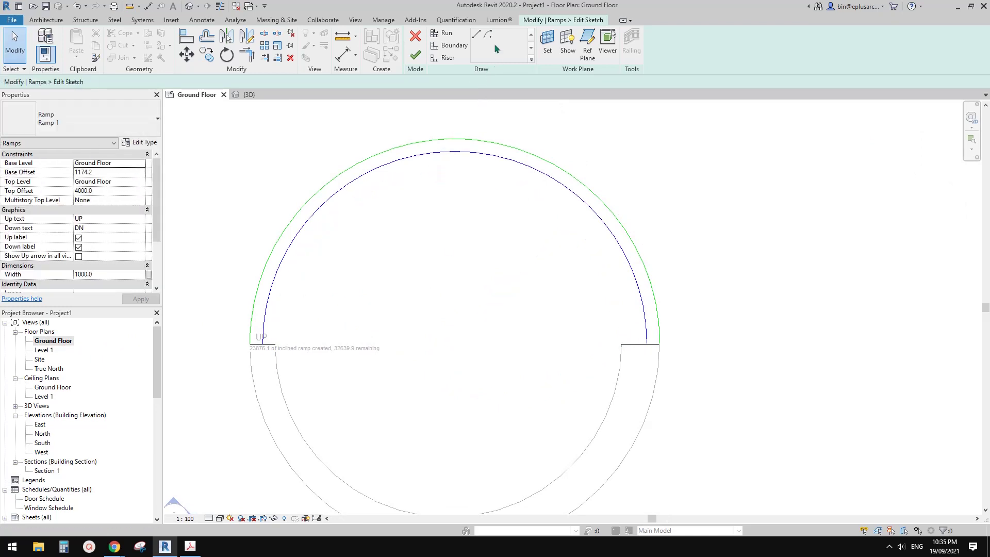
Step: Draw a new inner boundary arc of about 6050 mm radius that widens the upper ramp at the end opposite the junction
click(450, 47)
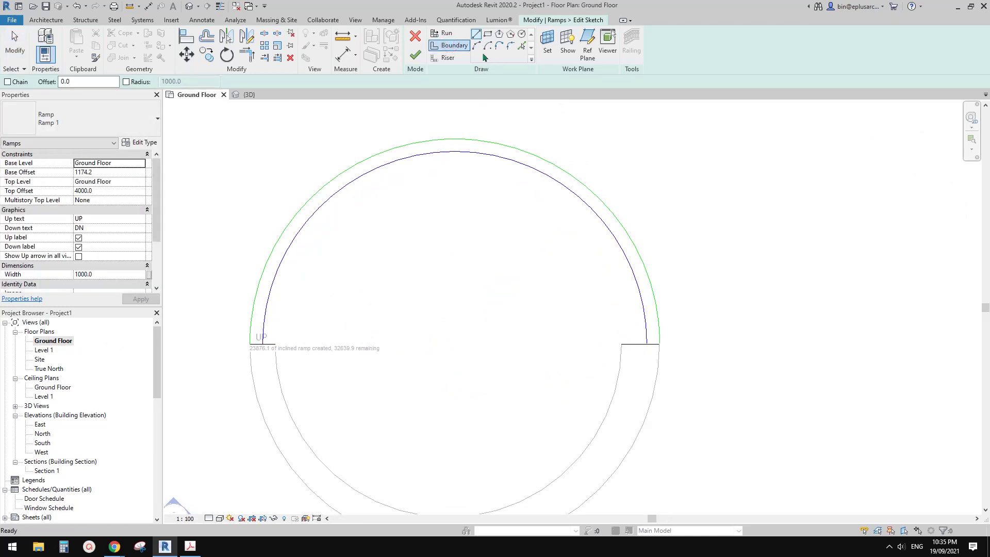
click(478, 48)
click(621, 343)
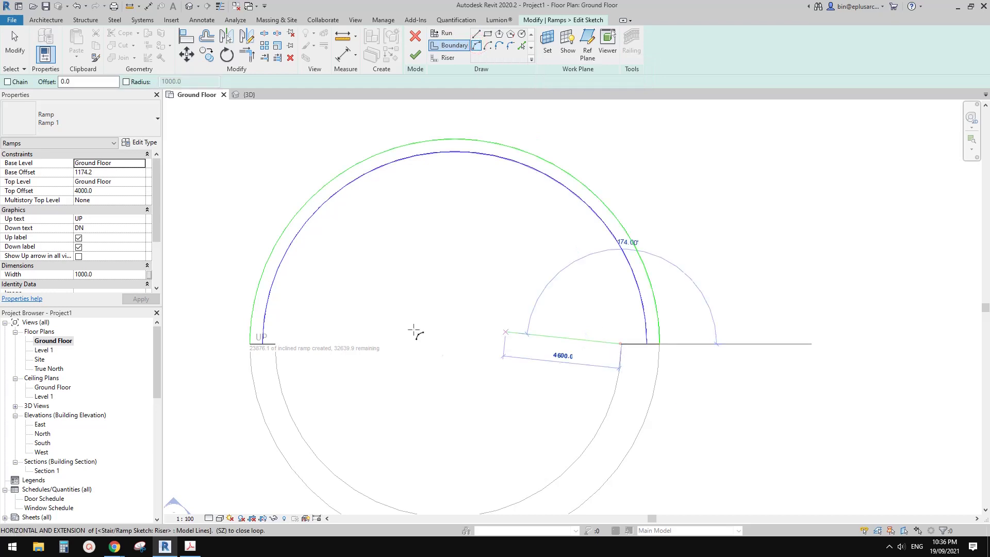
click(315, 342)
scroll(314, 342, down, 1)
click(484, 219)
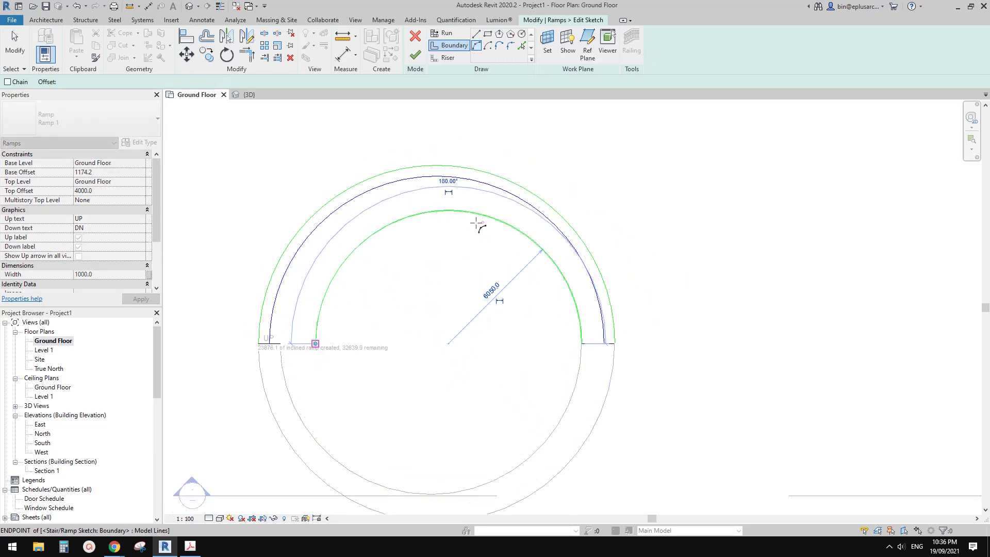
key(Escape)
key(Escape)
Step: Extend the riser at the widened end to meet the new inner arc and finish the ramp sketch
key(t)
key(r)
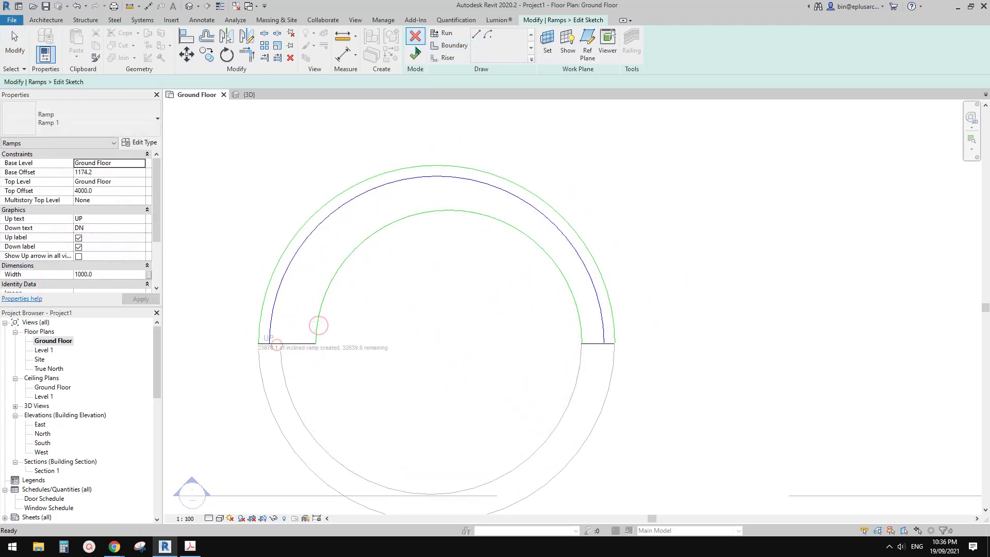
click(415, 54)
click(363, 153)
middle_drag(257, 342, 303, 327)
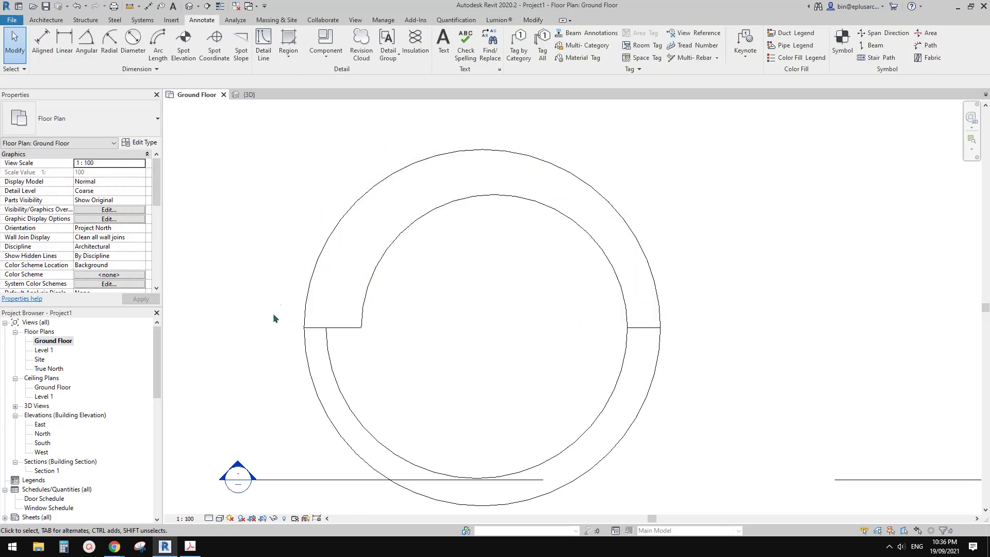
middle_drag(349, 294, 344, 294)
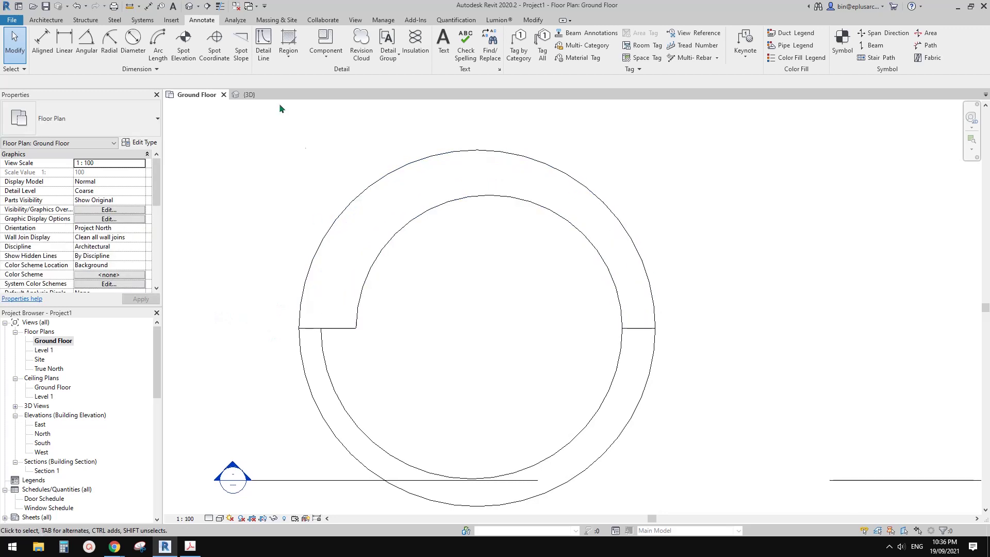
Step: Examine the widened upper ramp and its junction with the lower ramp in the 3D view
click(191, 7)
shift+middle_drag(474, 271, 502, 275)
scroll(501, 272, up, 1)
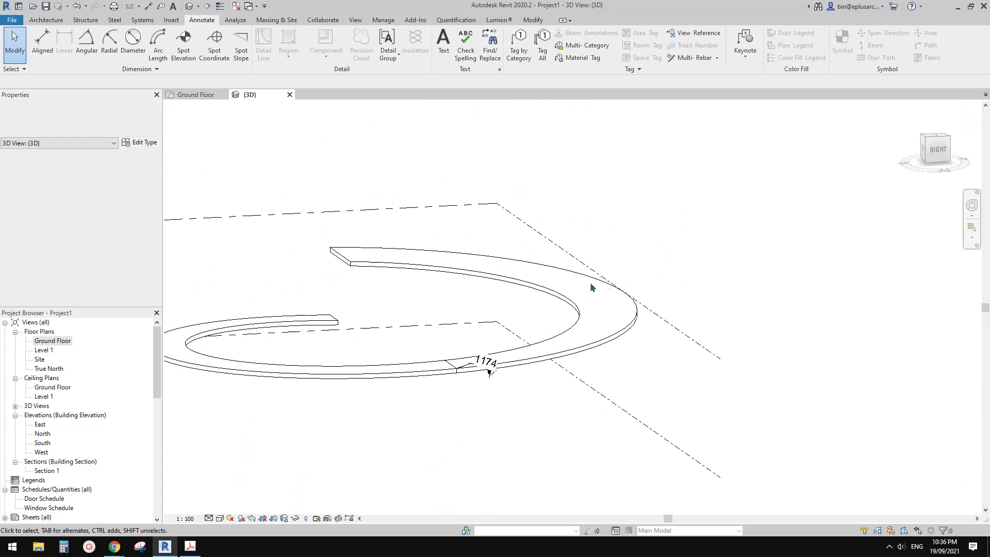
click(589, 283)
shift+middle_drag(589, 282, 585, 366)
click(646, 384)
click(630, 357)
click(645, 371)
click(574, 359)
click(574, 310)
click(622, 362)
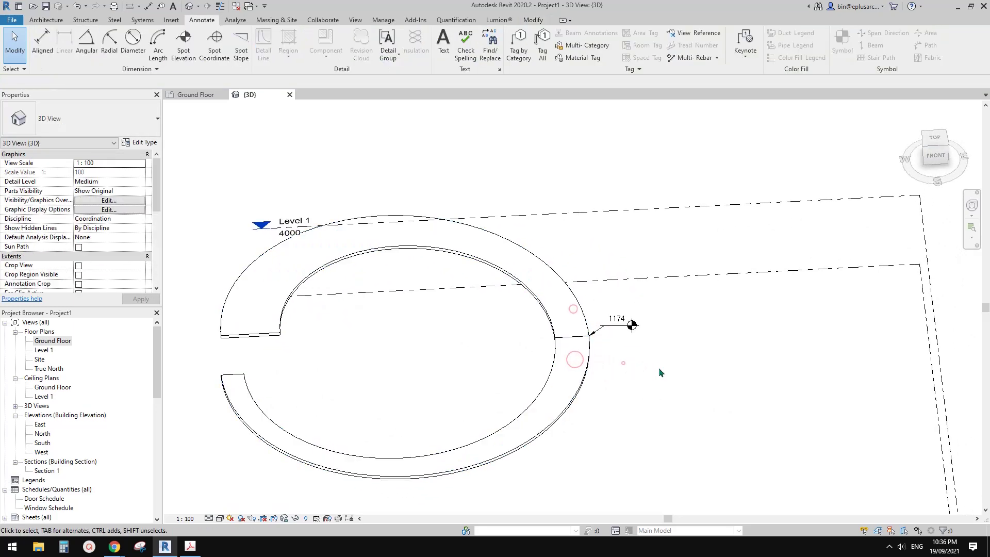
middle_drag(658, 367, 626, 362)
click(207, 279)
click(536, 357)
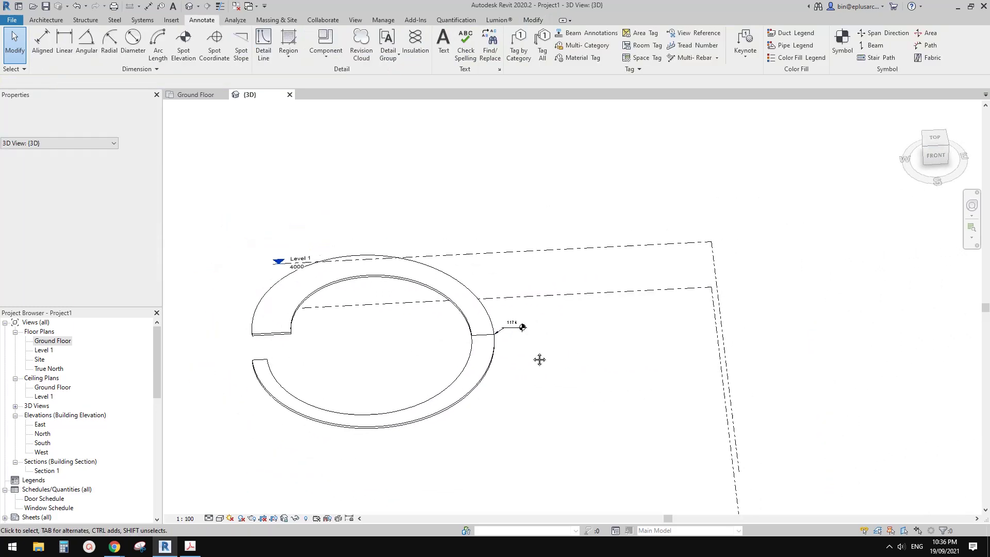
Step: Copy both ramps about 24500 mm horizontally to the east in the Ground Floor plan
double_click(53, 340)
scroll(455, 332, down, 2)
middle_drag(509, 344, 395, 347)
scroll(448, 343, down, 2)
drag(481, 308, 428, 360)
middle_drag(480, 353, 437, 342)
scroll(371, 289, down, 2)
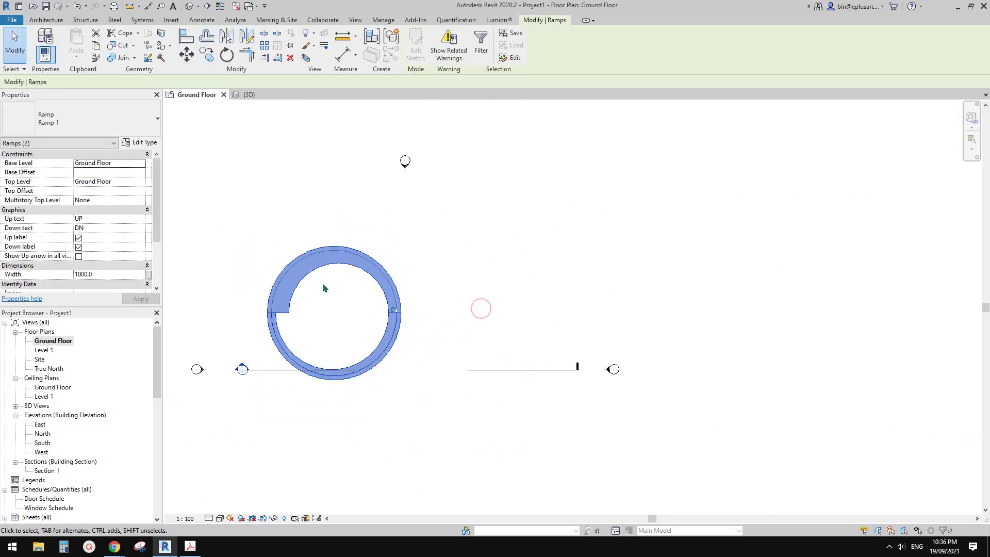
key(c)
key(o)
click(386, 313)
middle_drag(507, 318, 473, 318)
click(556, 309)
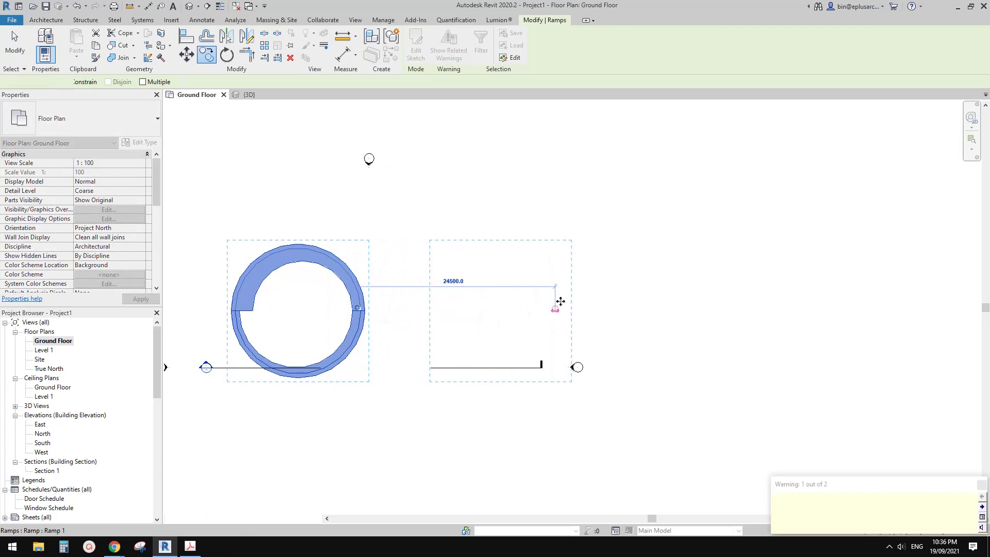
key(Escape)
scroll(475, 288, up, 4)
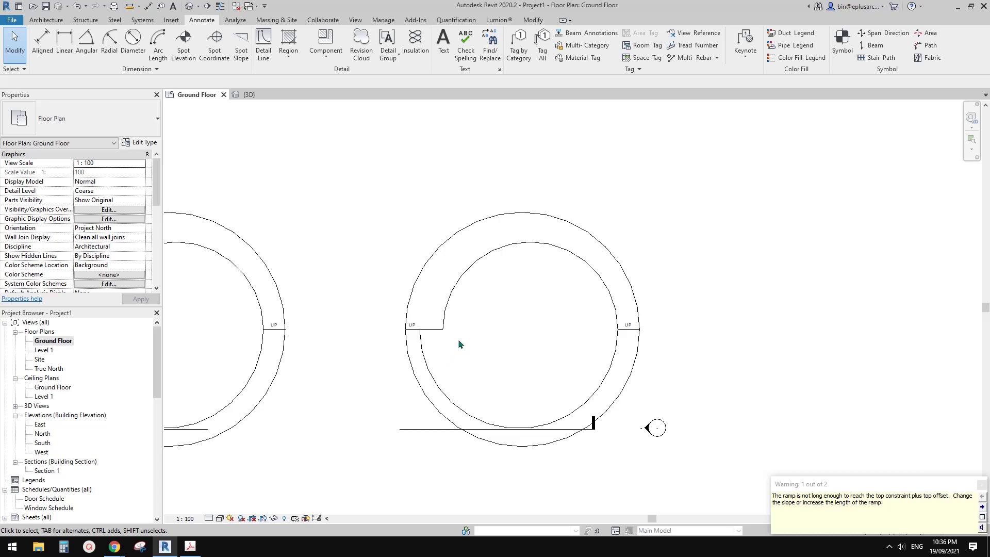
middle_drag(459, 341, 479, 322)
middle_drag(443, 288, 449, 291)
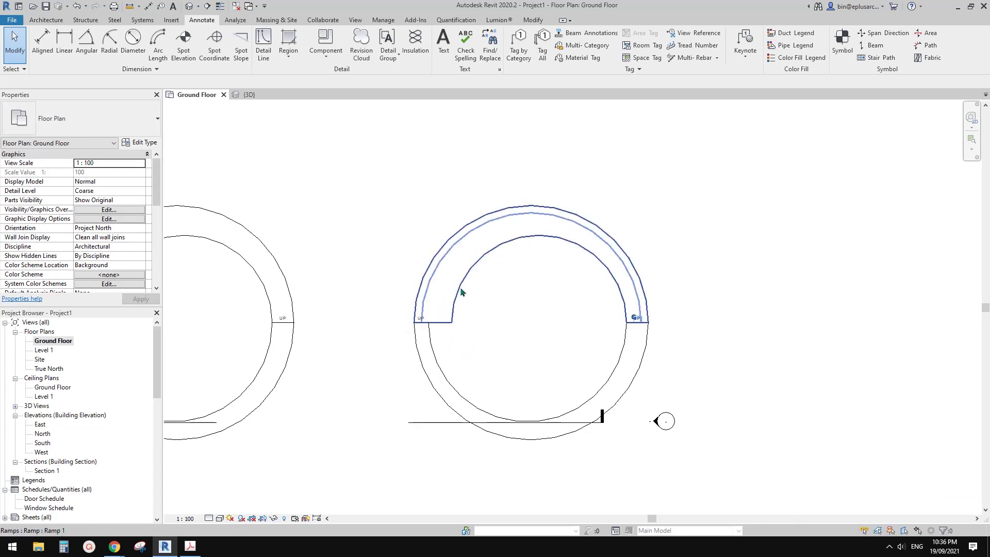
Step: Start a Generic 150mm floor and trace the copied lower half-ramp's inner arc, outer arc and east end line as its boundary
click(48, 20)
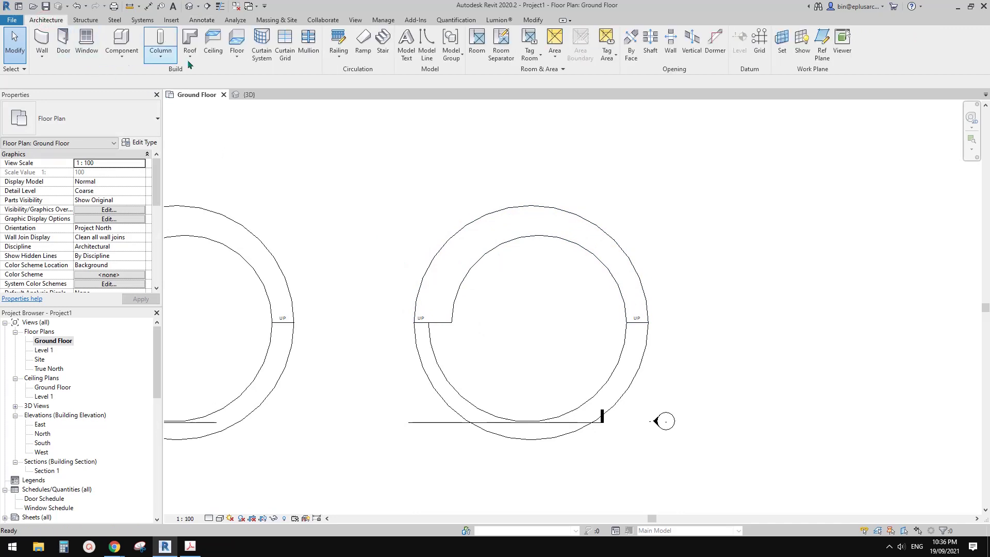
click(237, 40)
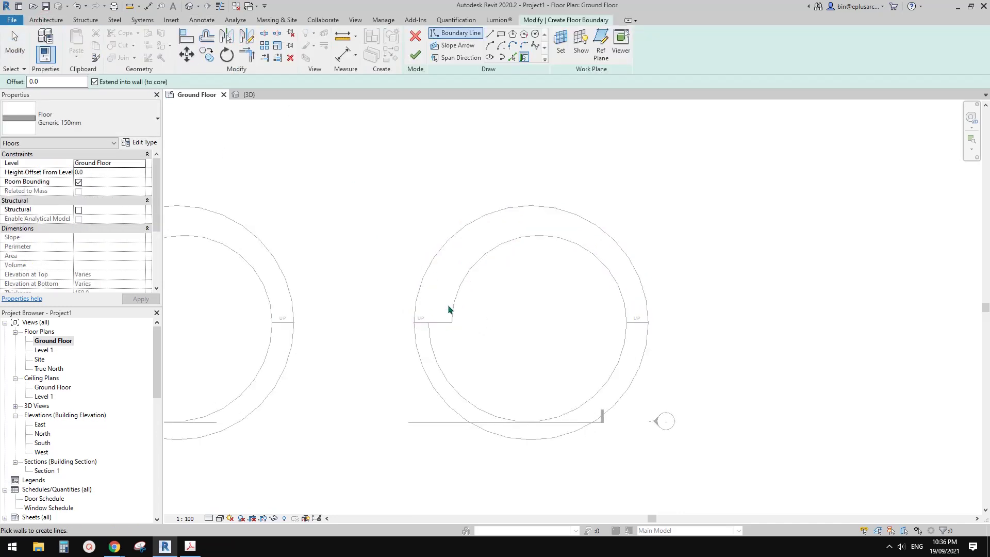
middle_drag(442, 316, 411, 281)
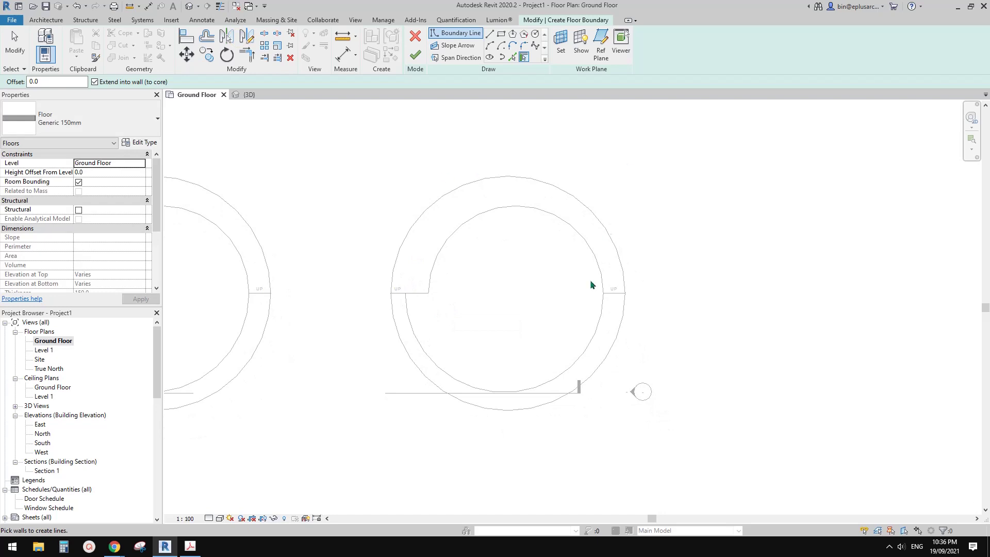
middle_drag(516, 278, 503, 278)
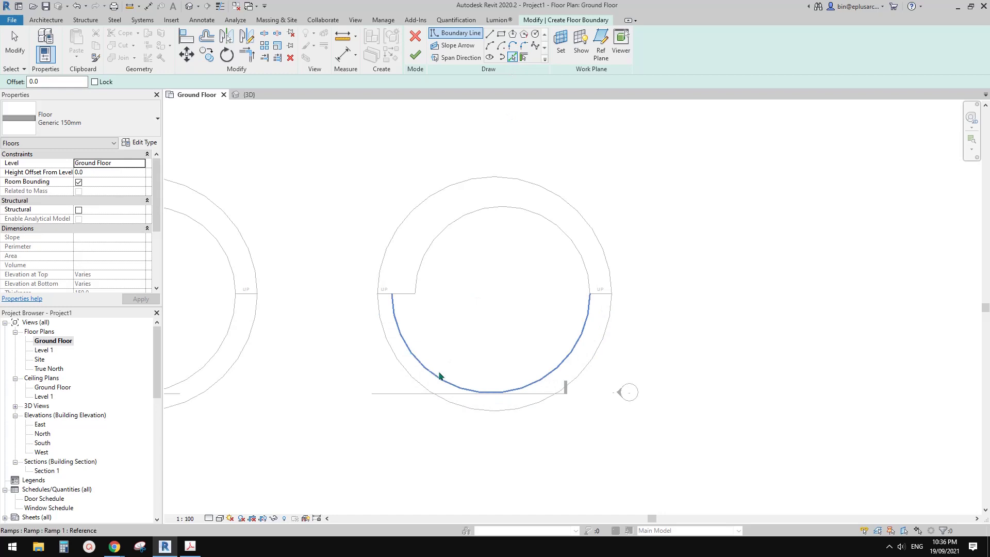
scroll(517, 353, up, 1)
click(386, 349)
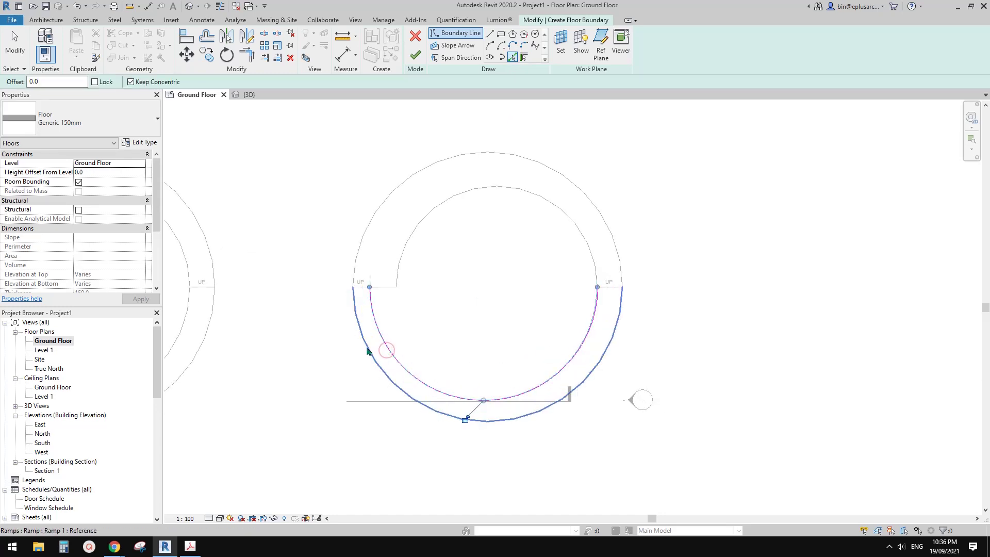
click(623, 297)
click(609, 287)
Step: Close the floor boundary at the ramp's west end, trim that line to the arcs, and finish the floor for viewing in 3D
scroll(394, 287, up, 1)
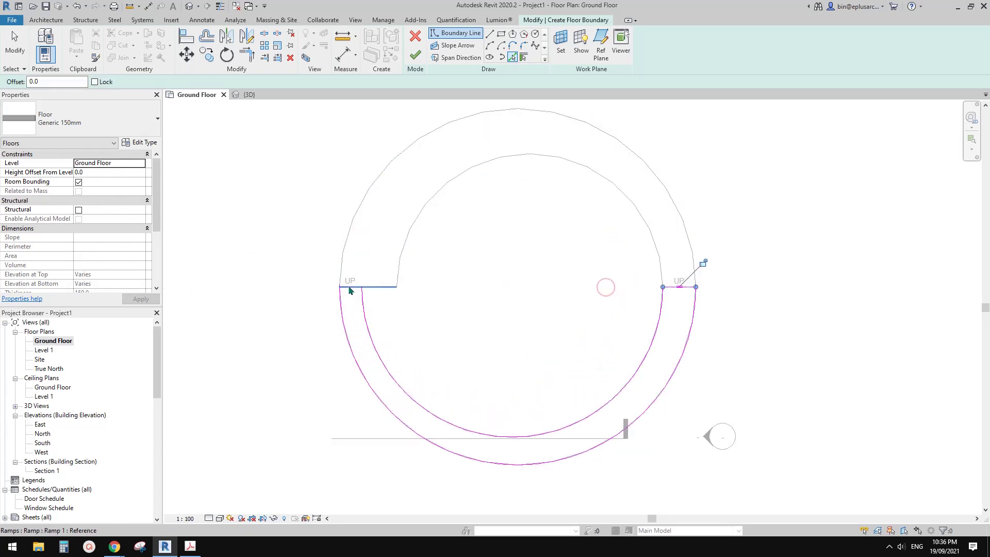
key(Escape)
scroll(395, 287, down, 2)
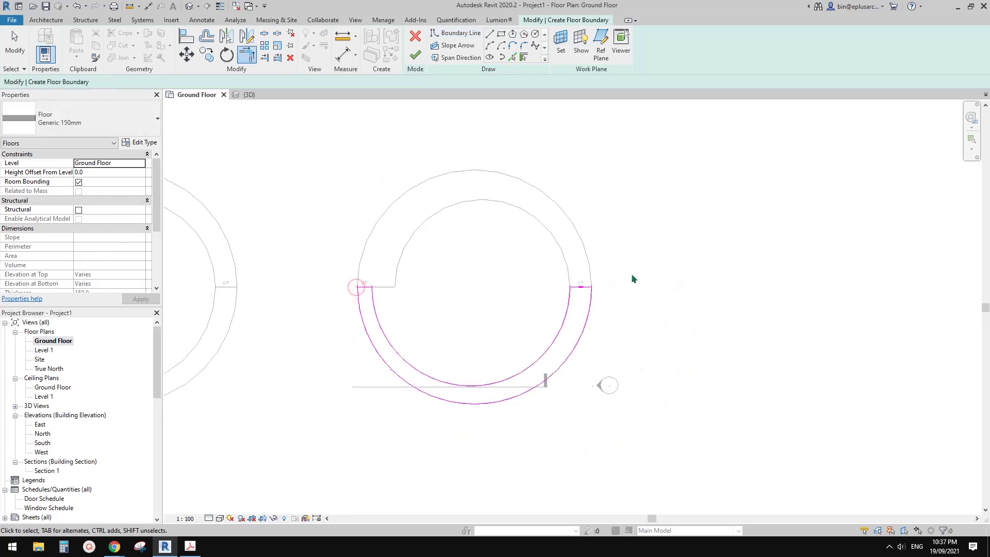
scroll(332, 274, up, 1)
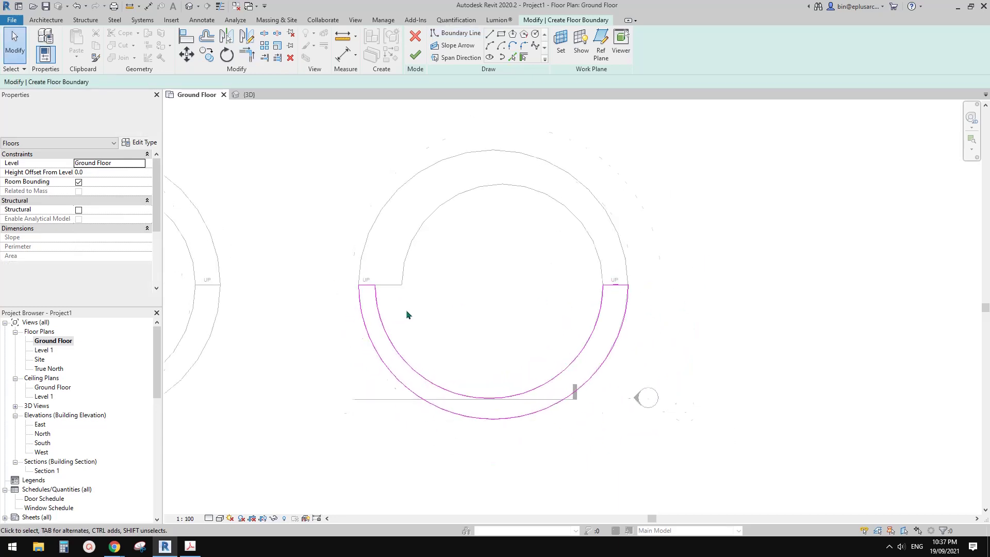
click(413, 57)
click(189, 7)
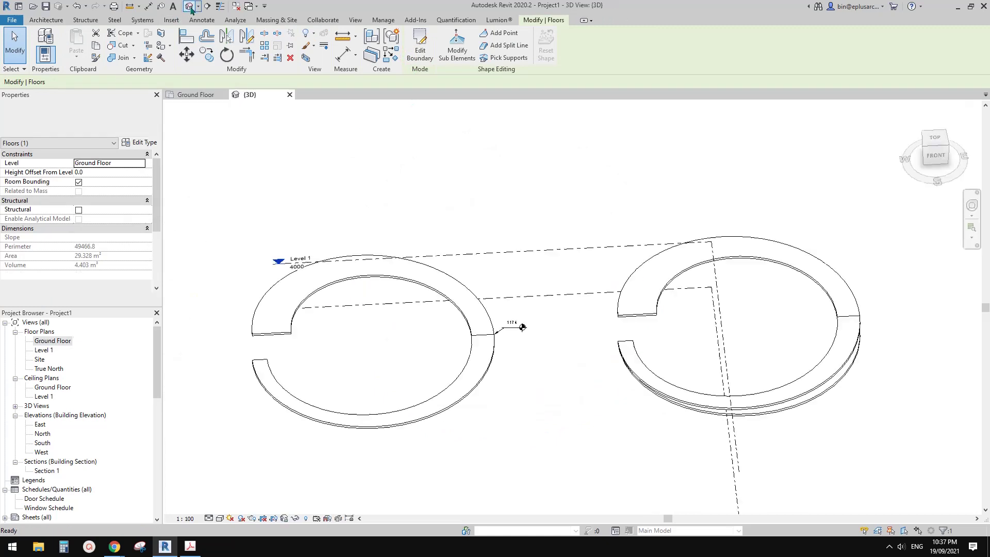
Step: Raise the Generic 150mm floor's east end edge to an elevation of 1174 mm, matching the lower half-ramp, using Modify Sub Elements
middle_drag(470, 241, 287, 166)
shift+middle_drag(600, 304, 621, 216)
scroll(653, 312, up, 1)
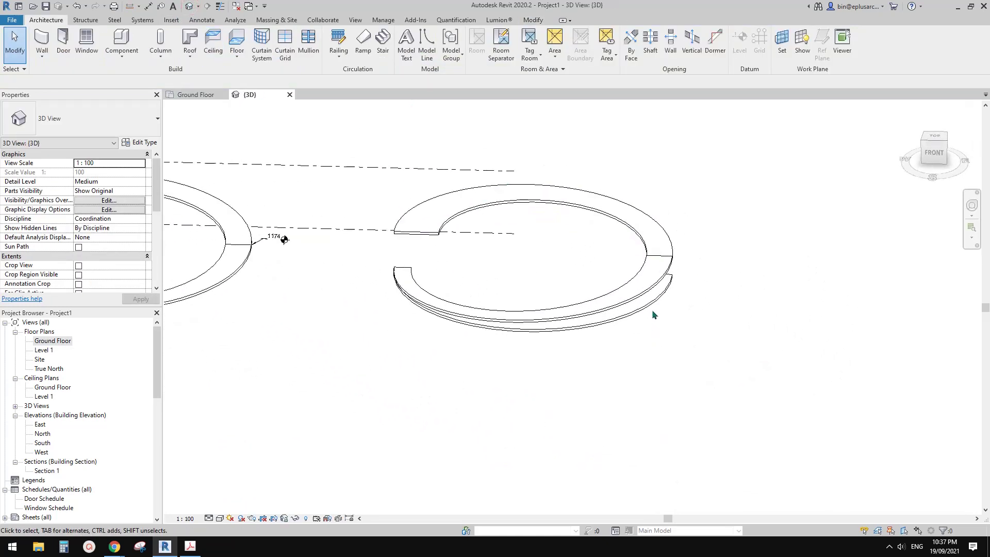
click(653, 312)
shift+middle_drag(653, 306, 670, 301)
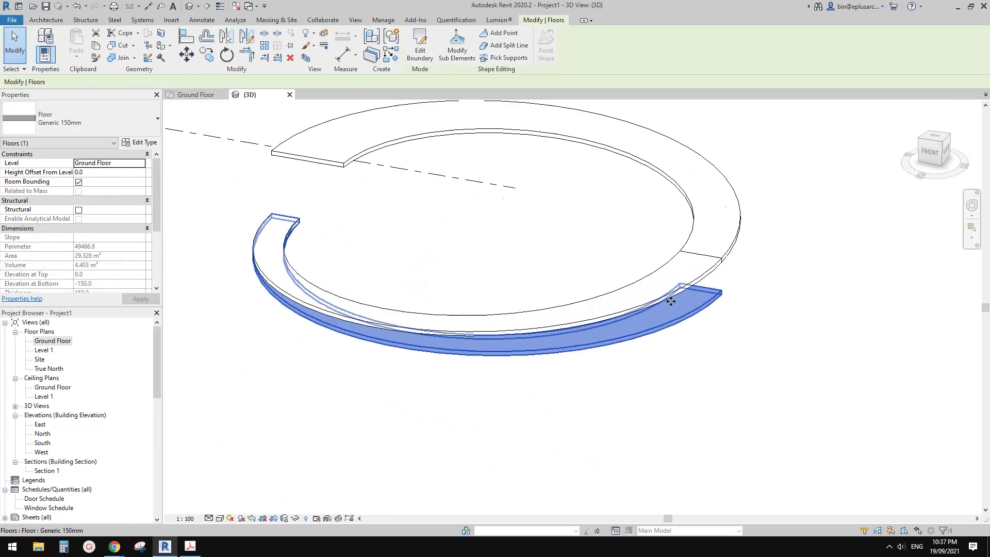
middle_drag(575, 256, 567, 271)
click(460, 49)
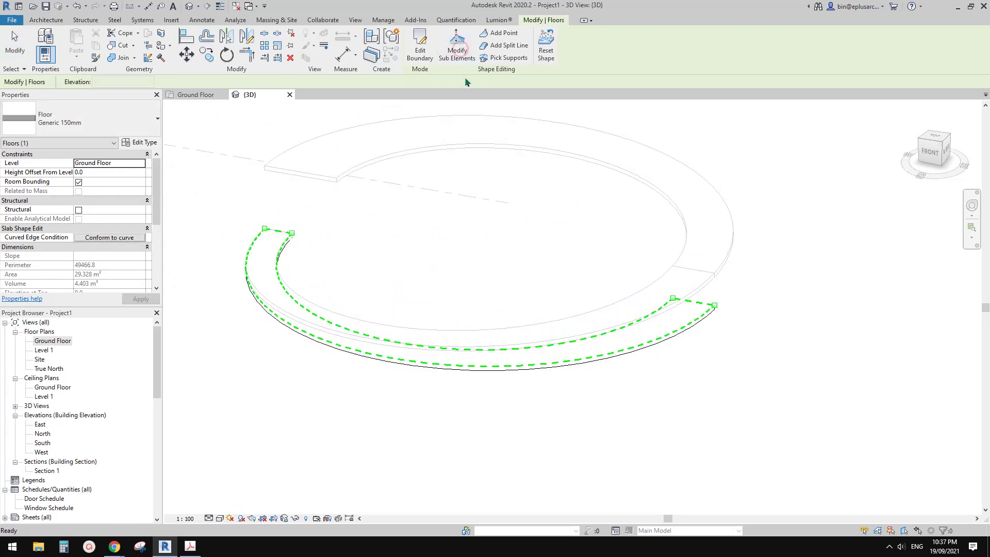
scroll(691, 296, up, 3)
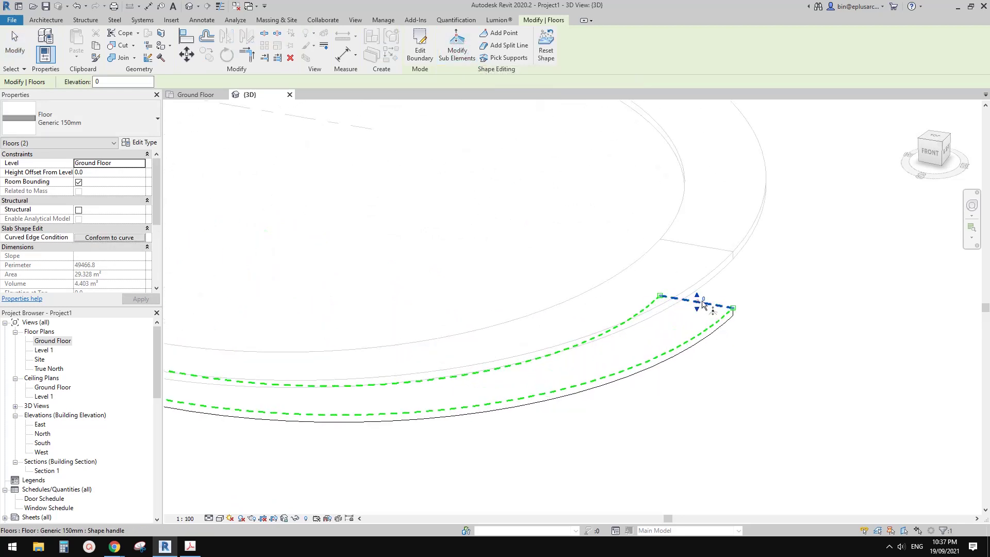
drag(698, 248, 697, 248)
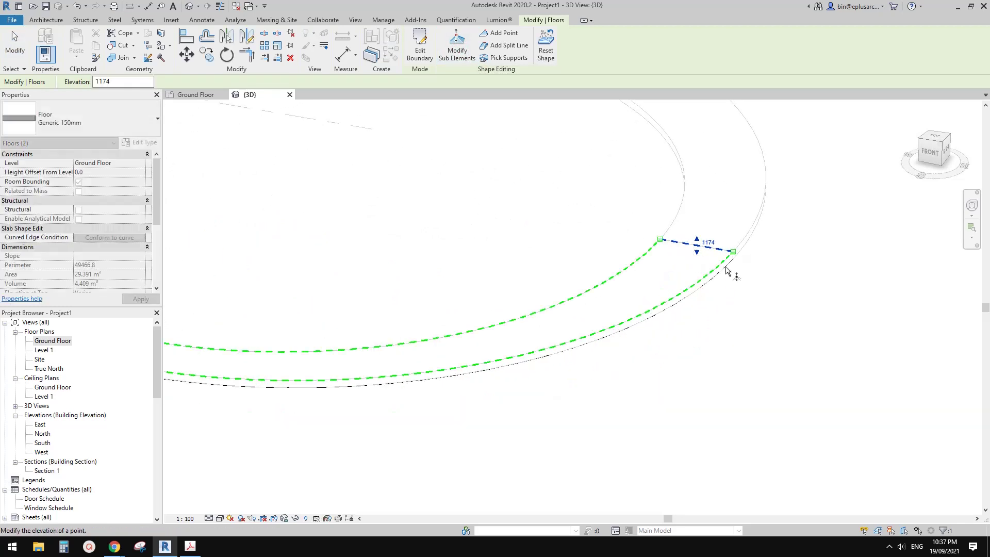
click(768, 311)
key(Escape)
Step: Shift the sloped floor aside from the lower half-ramp and compare the two shapes
scroll(665, 311, down, 3)
shift+middle_drag(658, 351, 396, 307)
click(361, 252)
drag(384, 263, 338, 272)
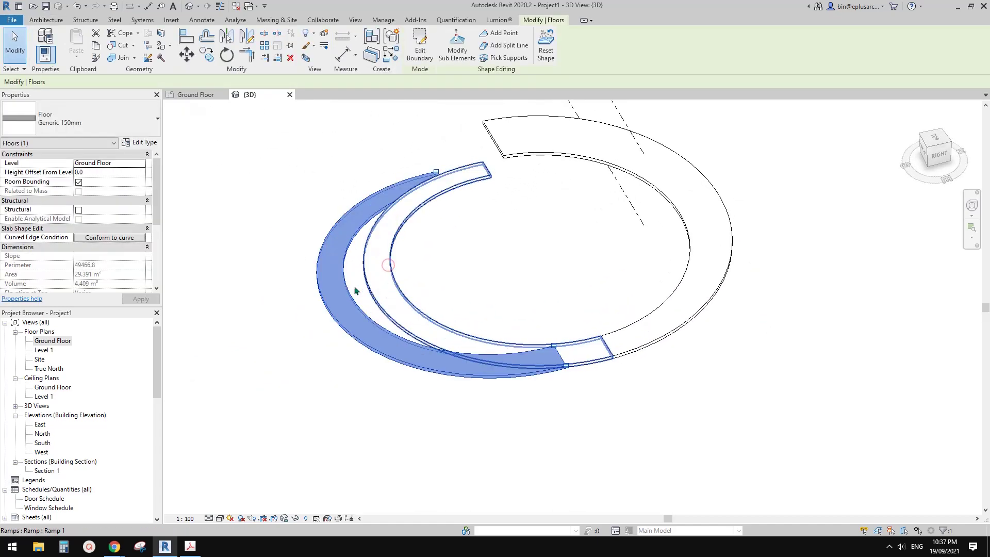
click(419, 277)
click(344, 287)
click(389, 273)
shift+middle_drag(389, 272, 423, 229)
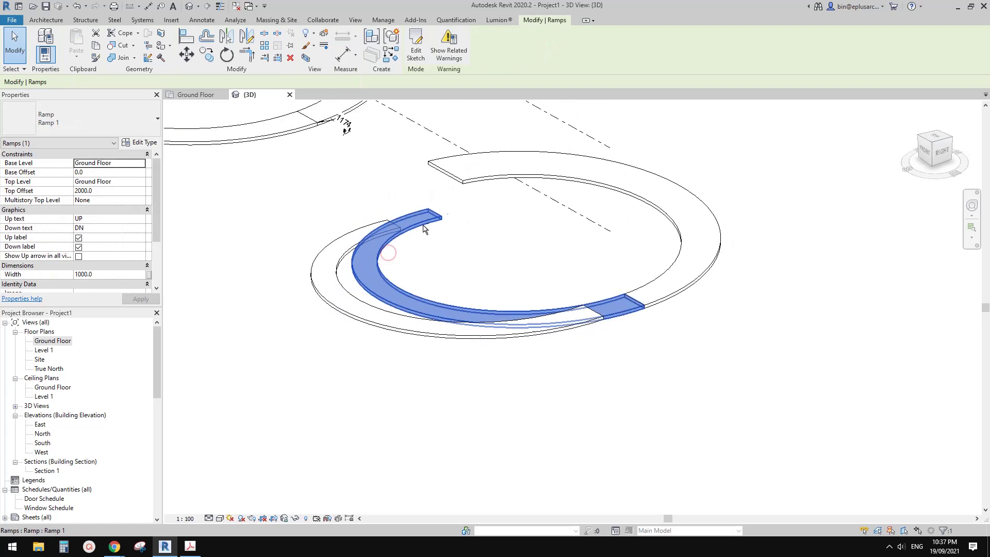
shift+middle_drag(390, 279, 446, 278)
scroll(367, 280, up, 2)
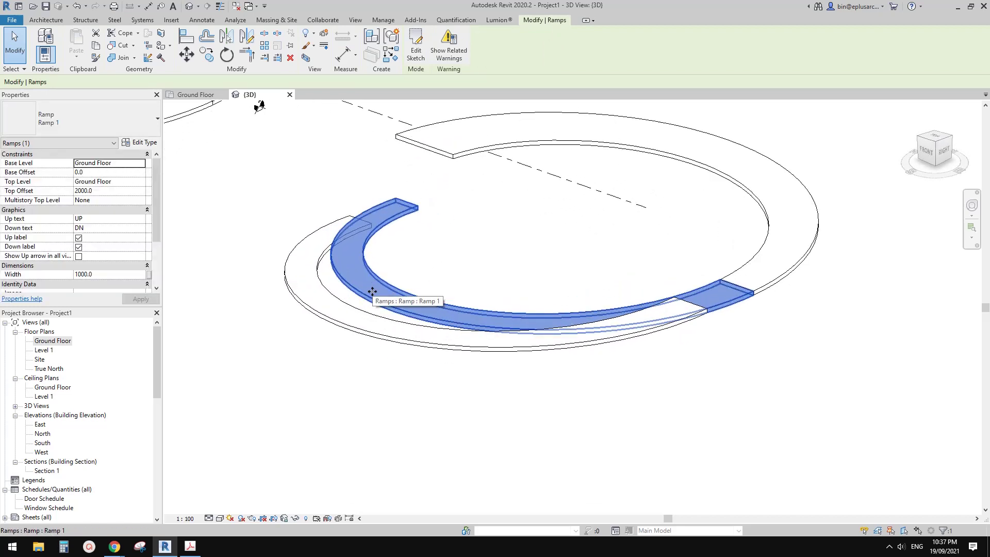
shift+middle_drag(372, 292, 389, 314)
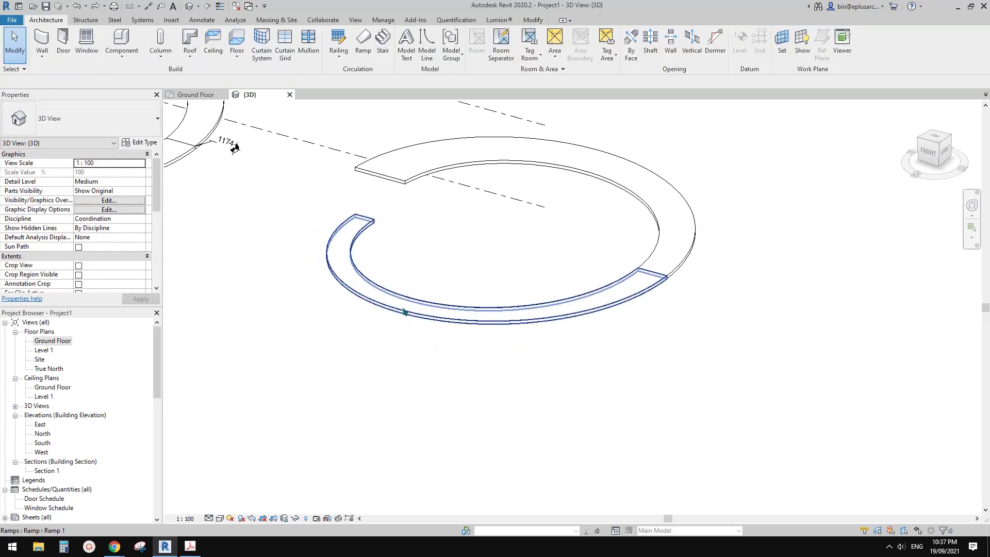
Step: Create a second Generic 150mm floor in the Ground Floor plan from the copied upper half-ramp's inner arc, outer arc and two end lines
click(403, 306)
double_click(53, 341)
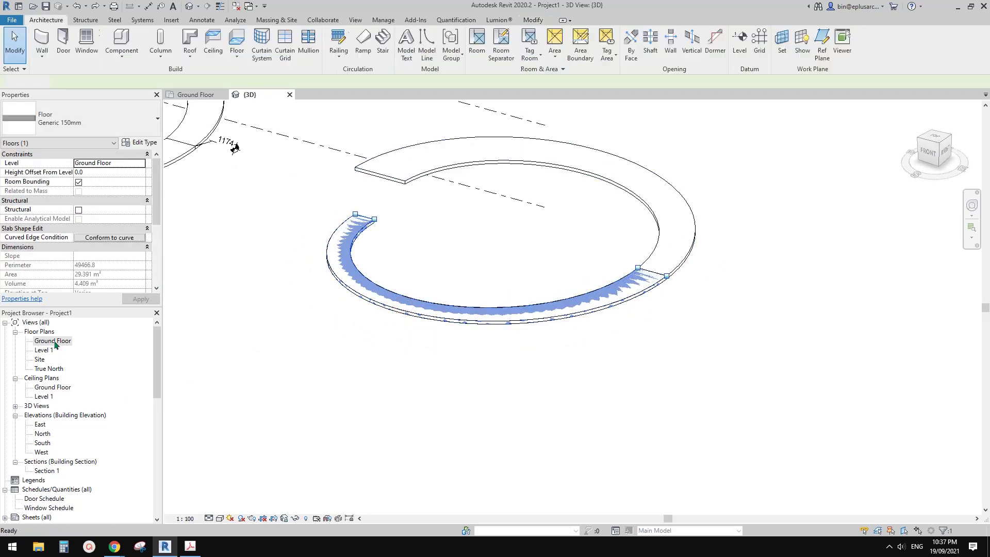
middle_drag(389, 304, 378, 316)
key(Escape)
click(373, 351)
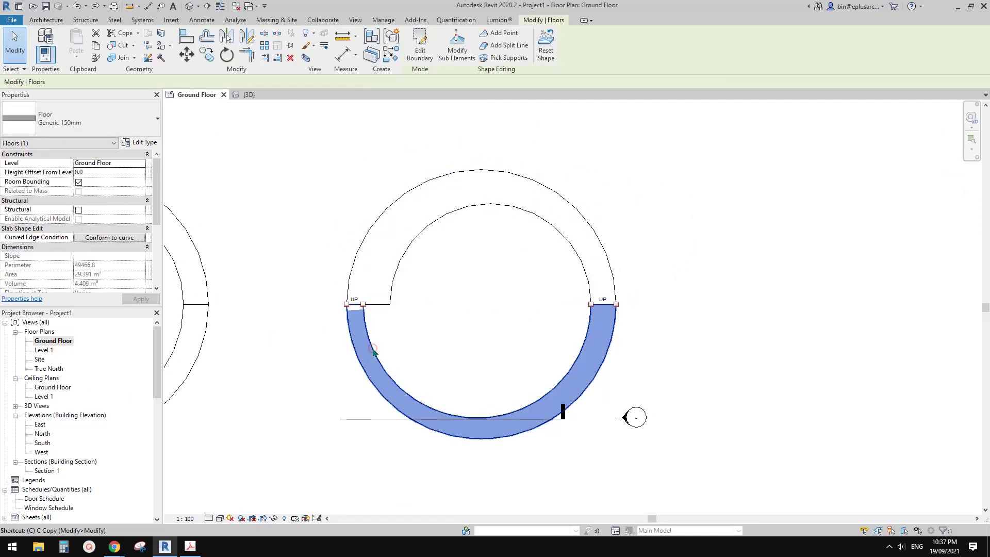
key(c)
key(s)
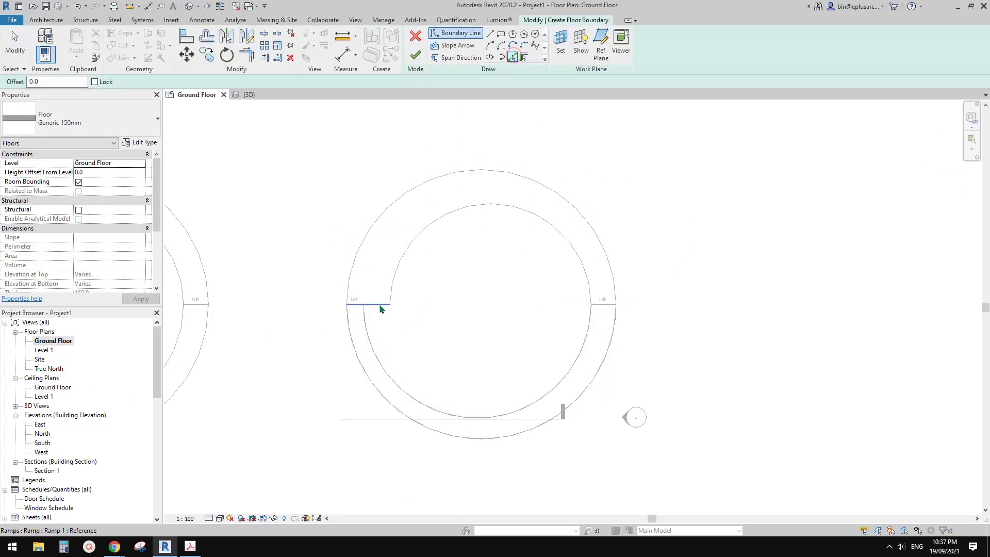
click(378, 305)
click(392, 286)
click(363, 236)
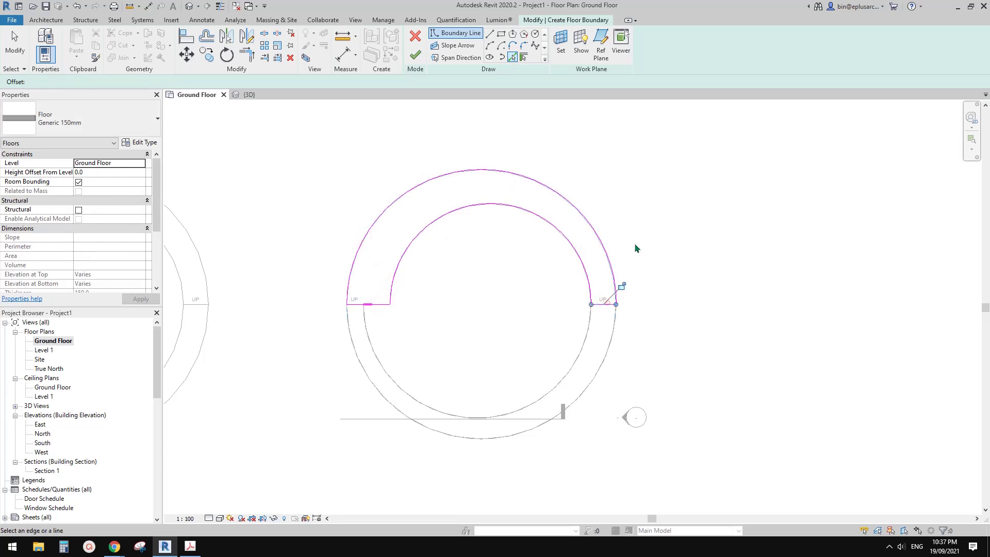
click(415, 55)
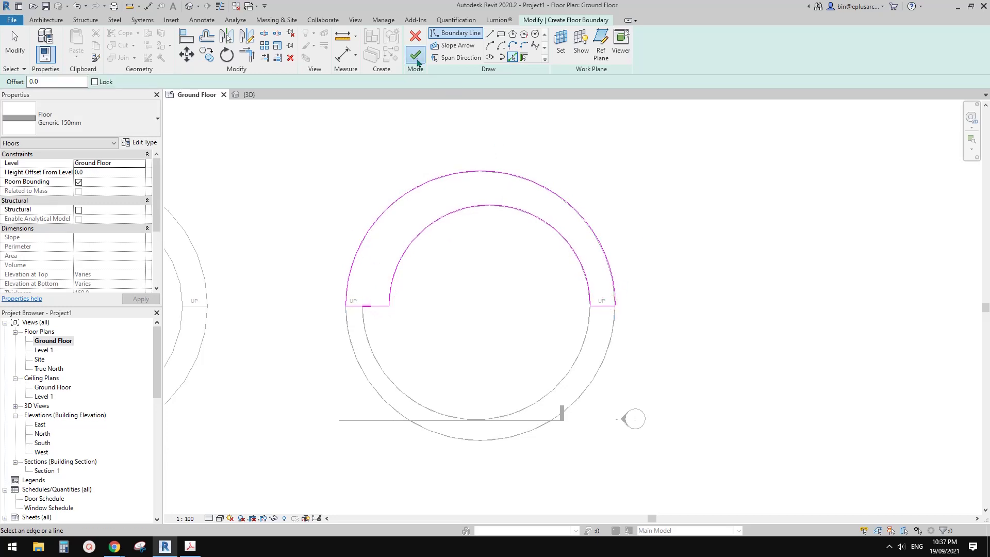
Step: Raise the second floor's wide west edge to the upper ramp's high end and its east edge to the junction with the lower floor
click(189, 7)
middle_drag(631, 233, 486, 221)
click(484, 215)
middle_drag(486, 172, 484, 178)
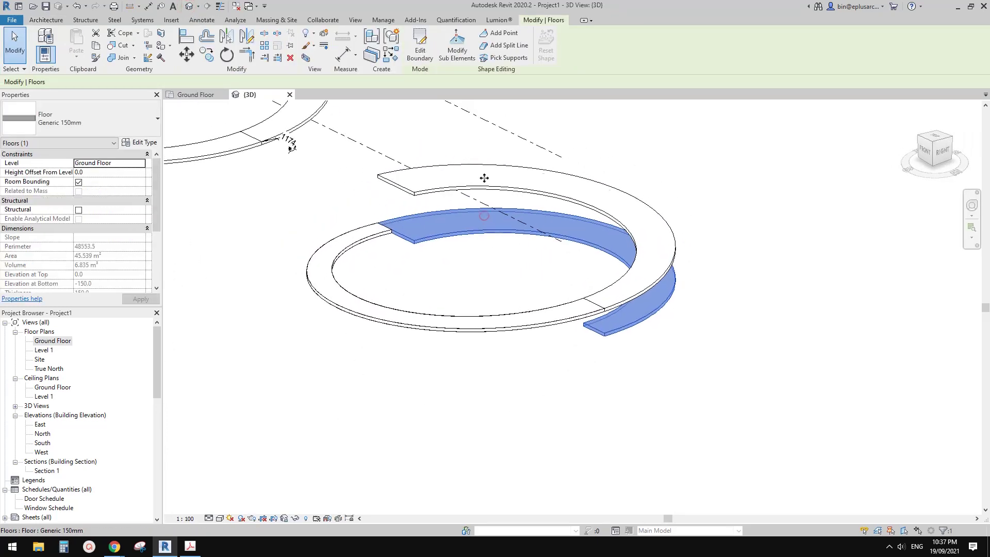
click(456, 52)
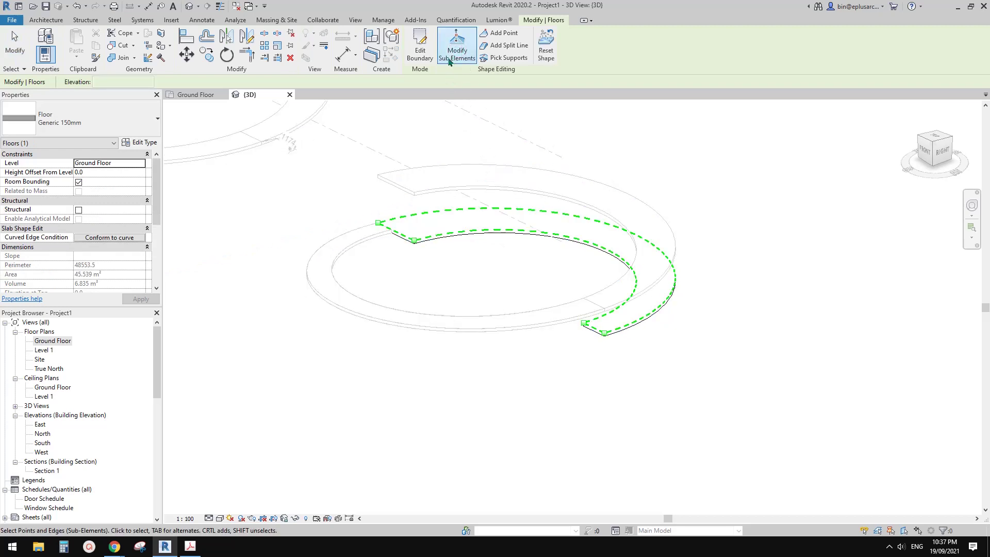
click(398, 232)
drag(395, 226, 397, 183)
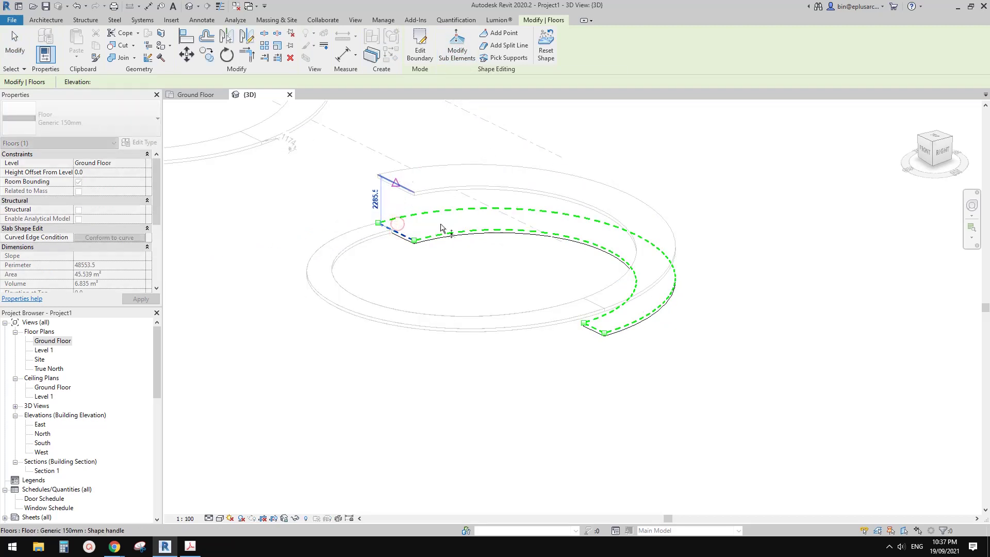
drag(594, 334, 594, 303)
key(Escape)
key(Escape)
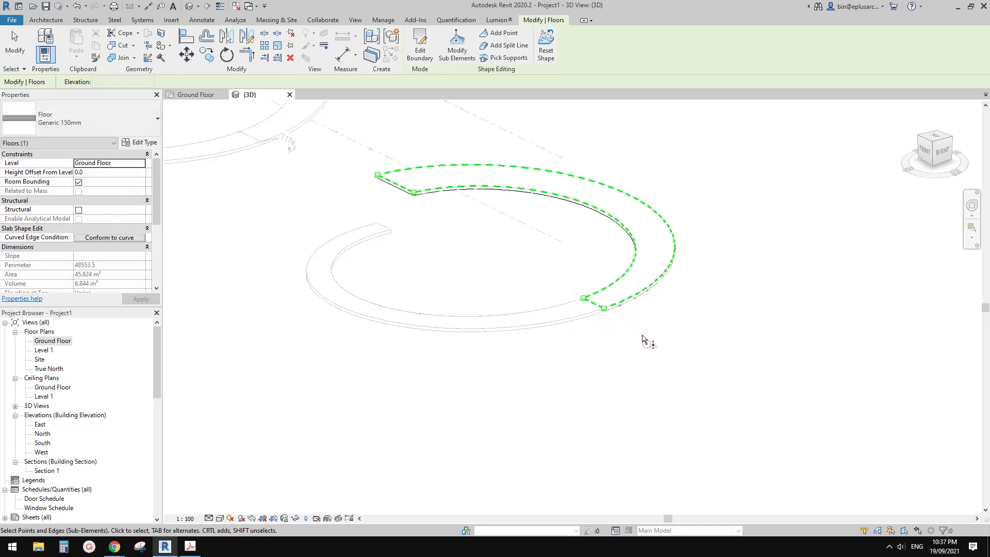
click(647, 344)
Step: Examine the raised second floor's slope and its junction with the lower floor from several angles in 3D
click(622, 217)
middle_drag(598, 231, 573, 253)
shift+middle_drag(573, 253, 598, 234)
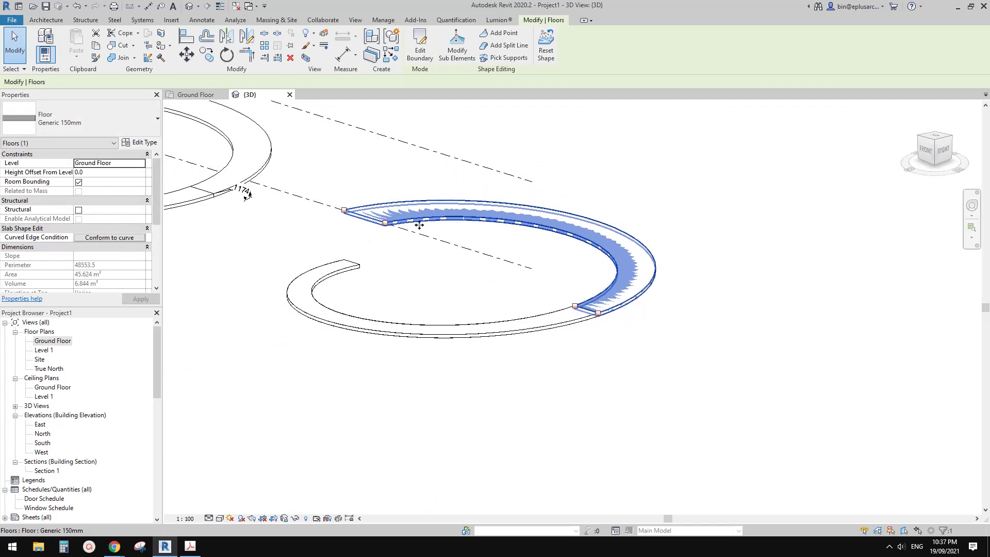
shift+middle_drag(419, 225, 517, 289)
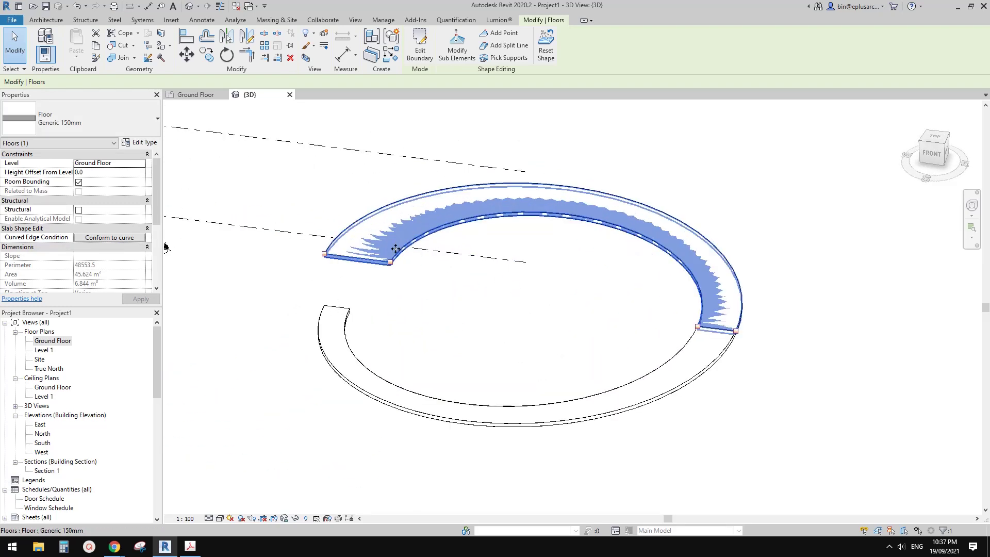
middle_drag(395, 249, 439, 249)
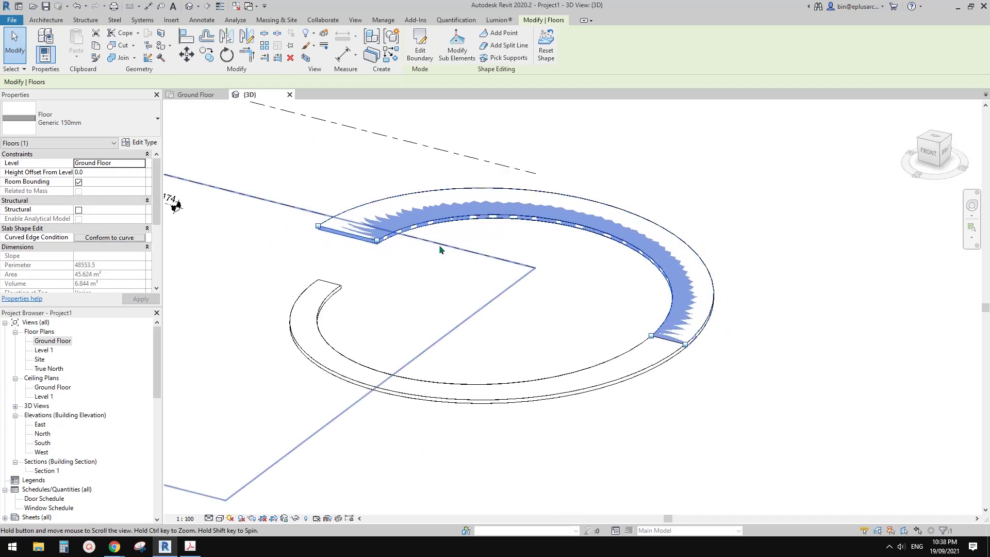
key(Escape)
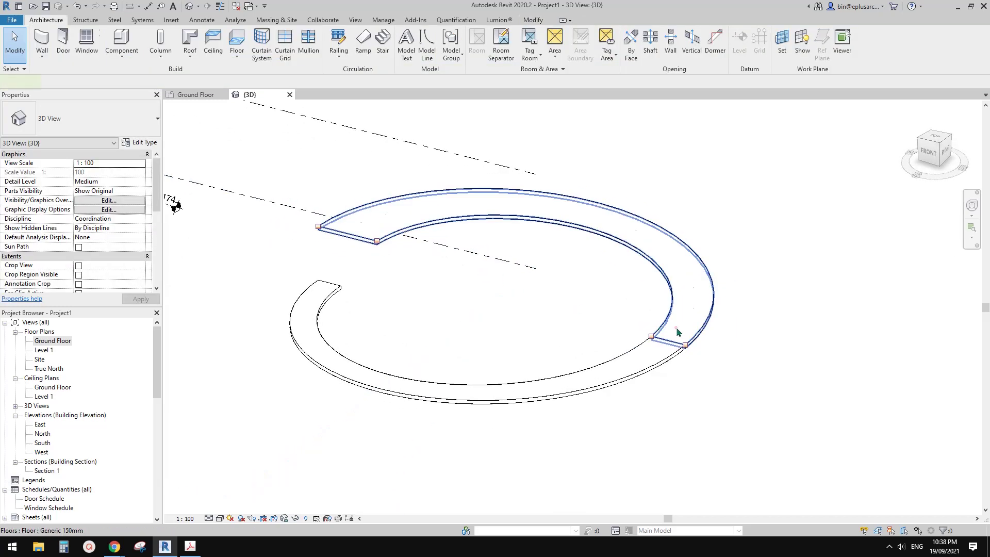
shift+middle_drag(676, 327, 687, 360)
click(623, 363)
click(687, 360)
scroll(500, 300, down, 1)
middle_drag(500, 300, 612, 316)
shift+middle_drag(611, 316, 587, 338)
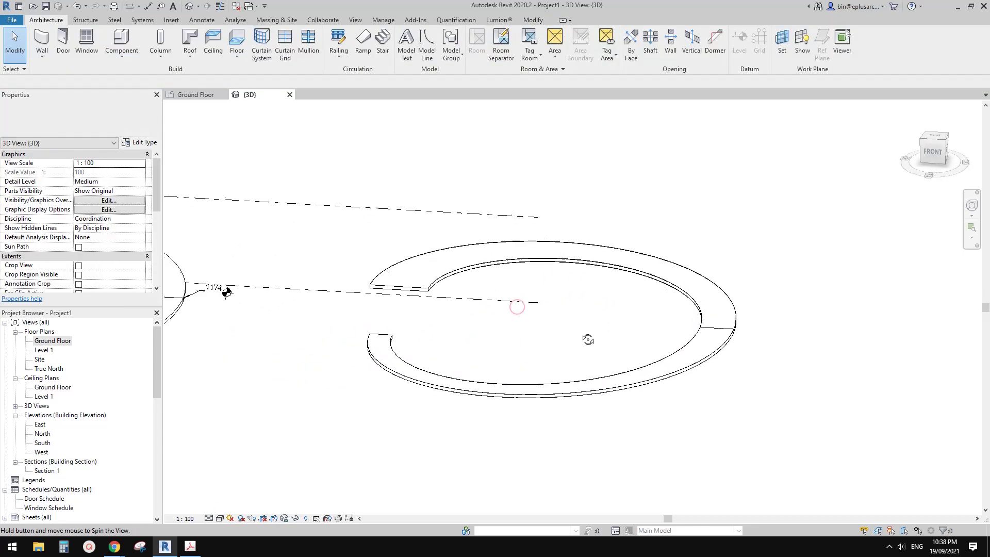
middle_drag(521, 328, 666, 333)
Step: Compare the second floor with the original upper ramp and inspect the floor's wide west end up close
click(564, 291)
shift+middle_drag(532, 304, 499, 317)
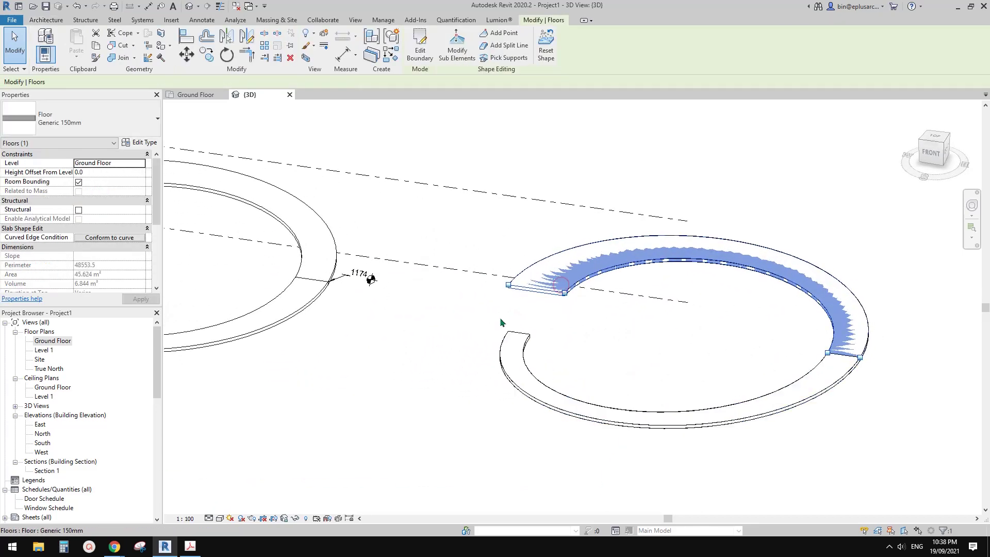
click(499, 317)
click(328, 261)
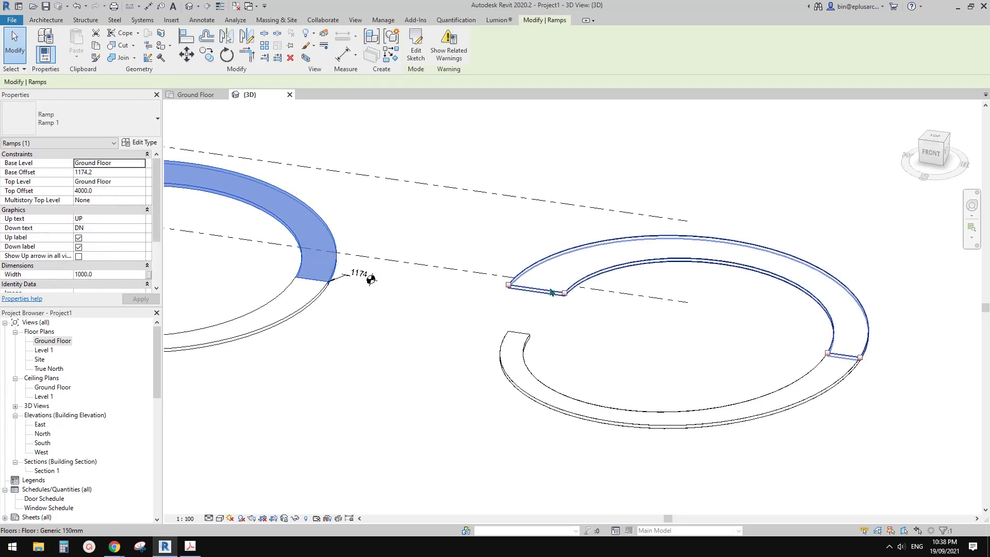
scroll(509, 287, up, 5)
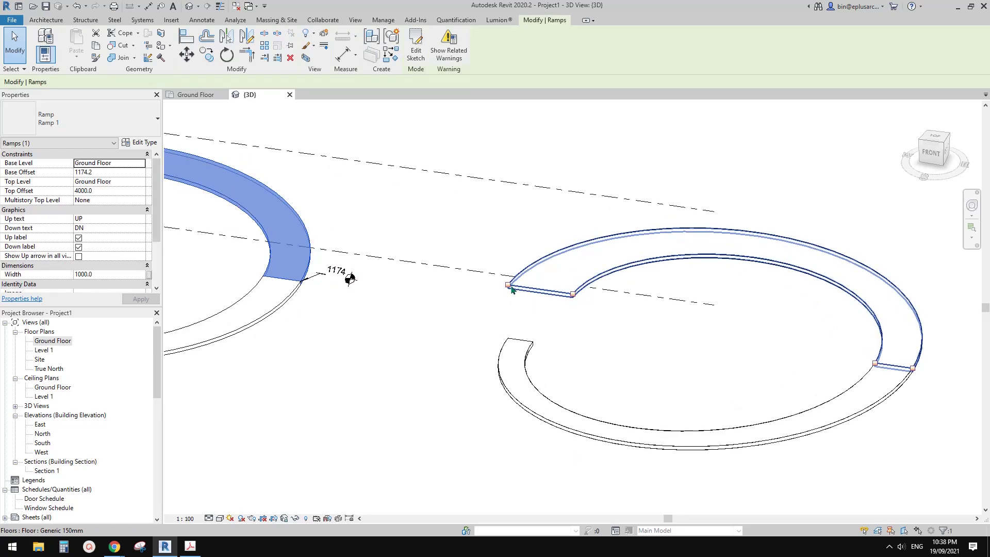
key(Escape)
click(537, 286)
middle_drag(537, 285, 480, 290)
key(Escape)
scroll(467, 287, down, 1)
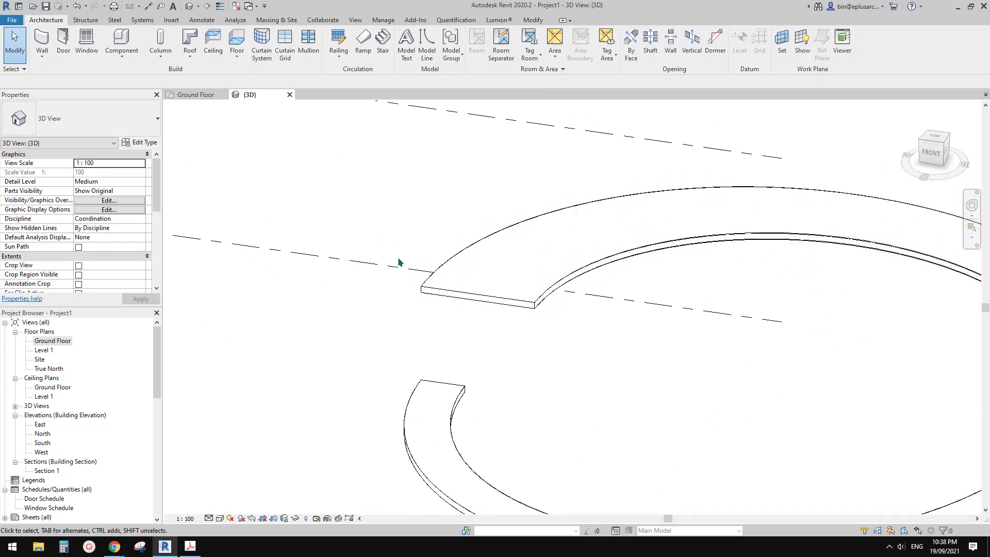
scroll(399, 261, down, 2)
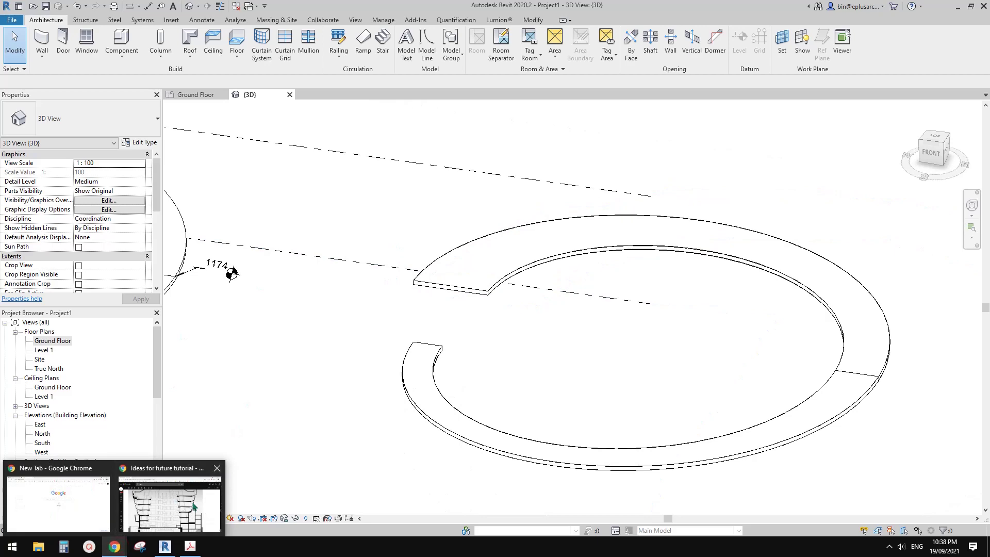
Step: Switch to Chrome to review the building section drawing in the e-mail, and return to the Revit 3D view
click(182, 510)
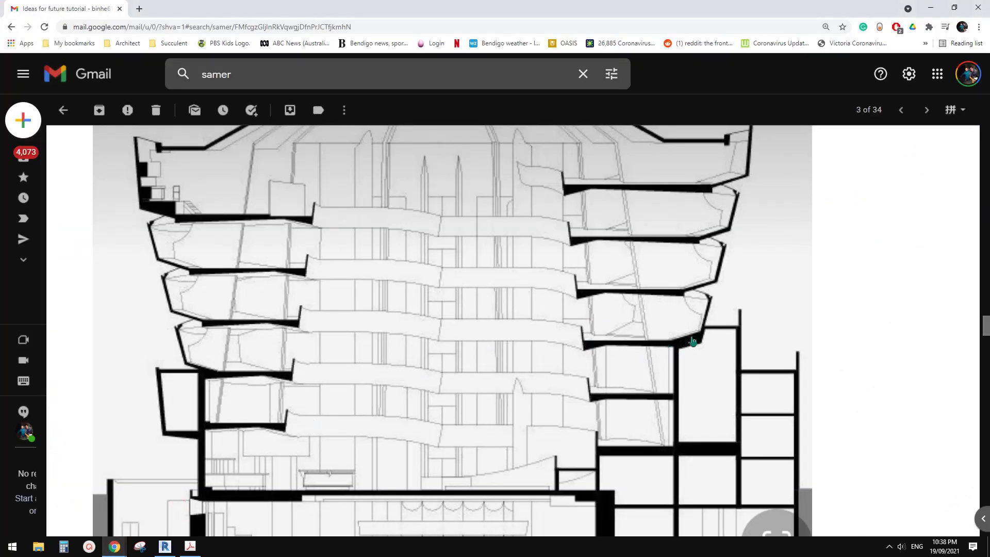
click(164, 546)
scroll(531, 284, down, 4)
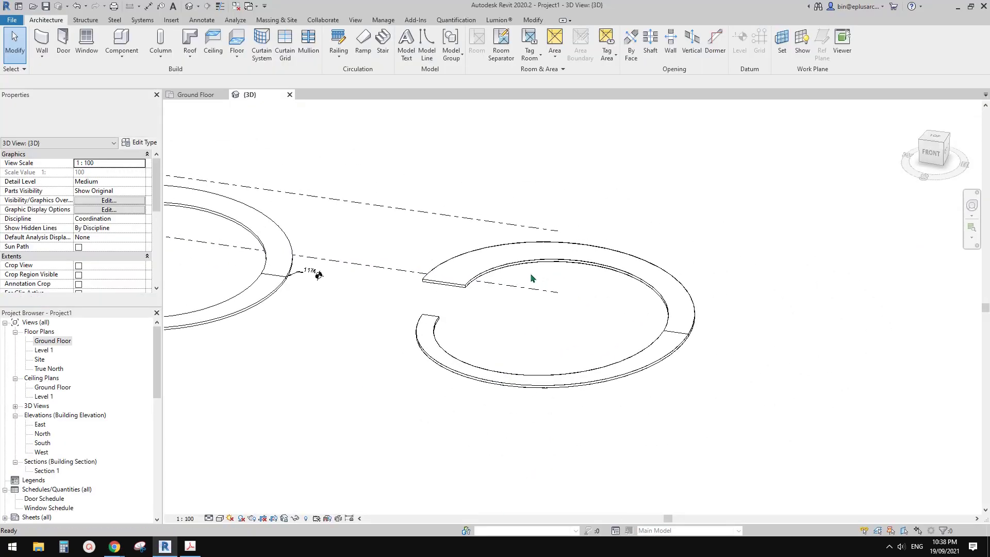
mouse_move(549, 332)
middle_down()
mouse_move(457, 316)
mouse_move(549, 323)
middle_up()
Step: In the Ground Floor plan, trace the spiral ramp's outer circle with semicircular detail lines picked from its edges
click(60, 343)
scroll(484, 312, up, 1)
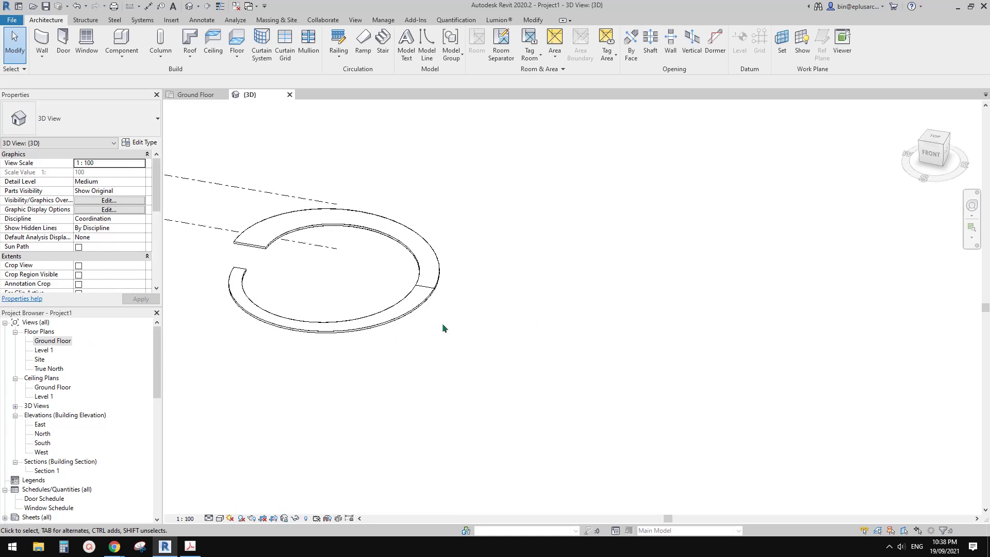
double_click(60, 341)
scroll(550, 338, down, 1)
middle_drag(550, 338, 489, 327)
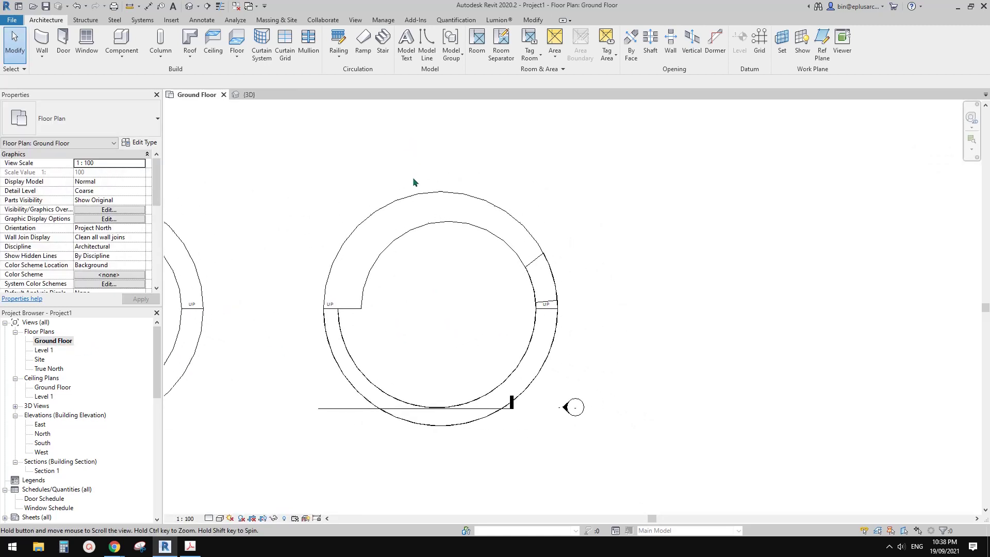
key(l)
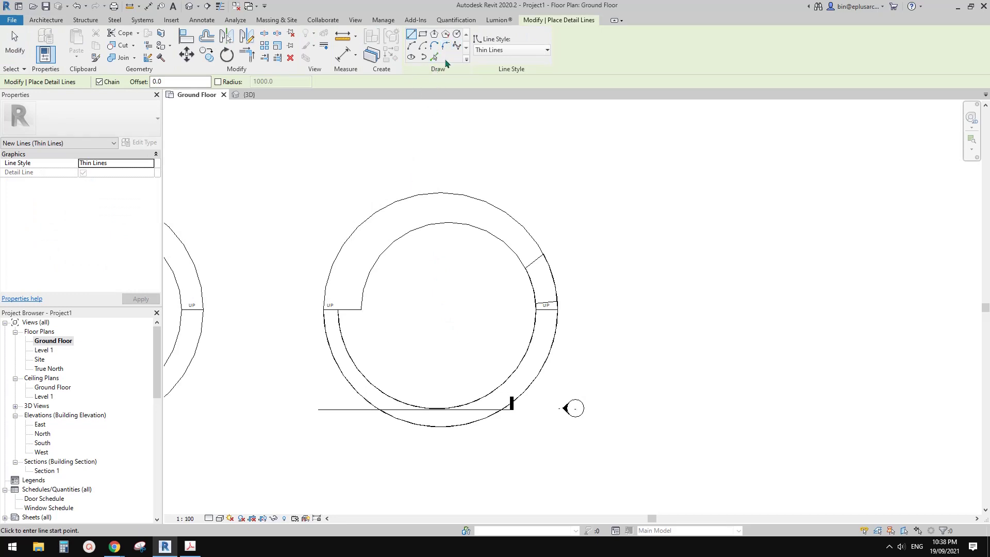
click(434, 57)
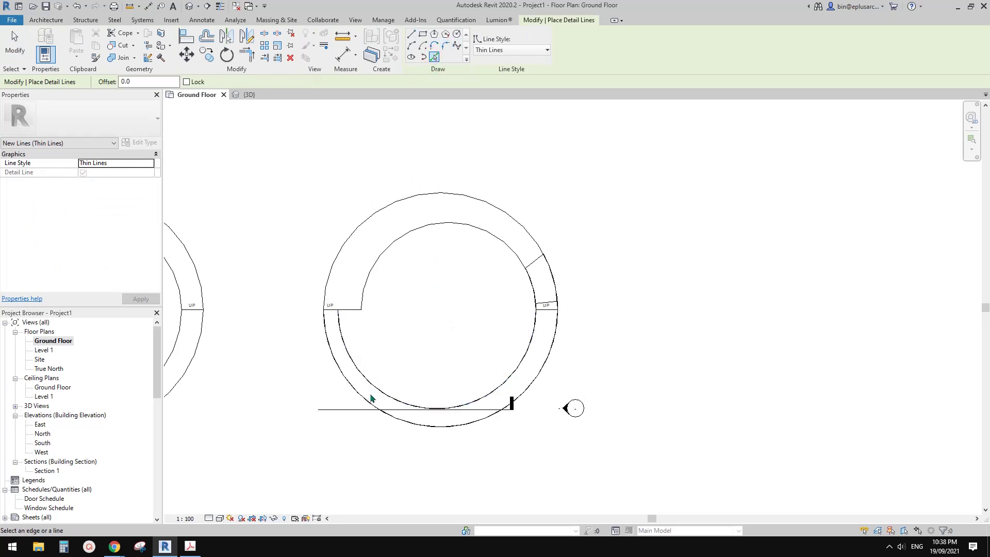
click(404, 201)
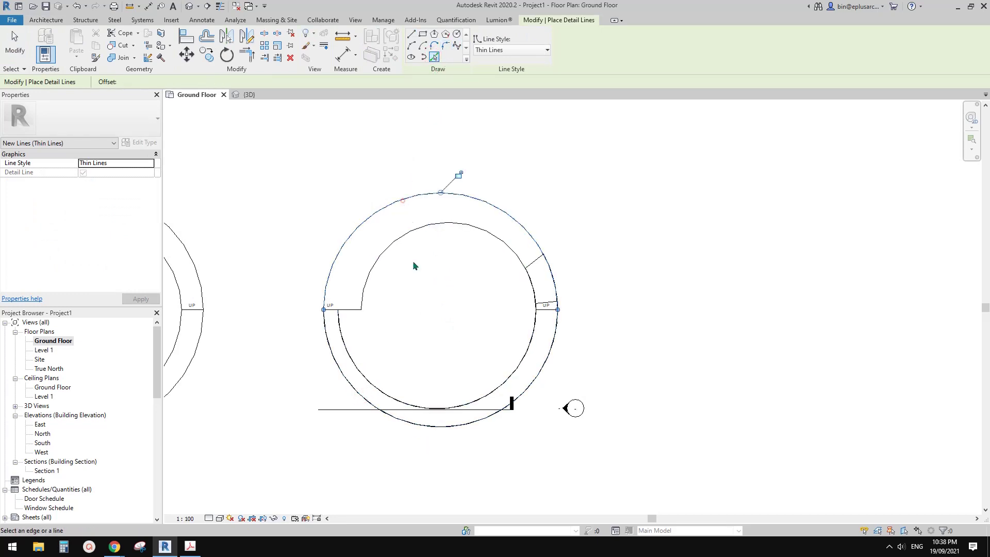
key(Escape)
key(Escape)
Step: Move the two semicircular detail lines together to the empty area east of the ramps and the elevation marker
click(343, 252)
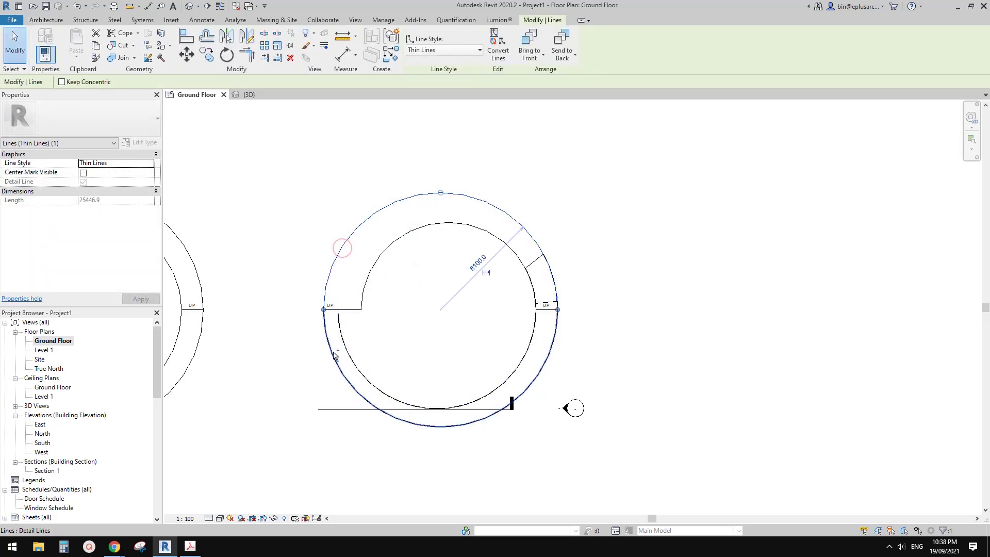
ctrl+click(334, 354)
middle_drag(350, 361, 347, 363)
key(m)
key(v)
click(416, 316)
middle_drag(608, 317, 359, 315)
click(668, 302)
middle_drag(627, 303, 436, 314)
key(Escape)
click(392, 289)
key(Escape)
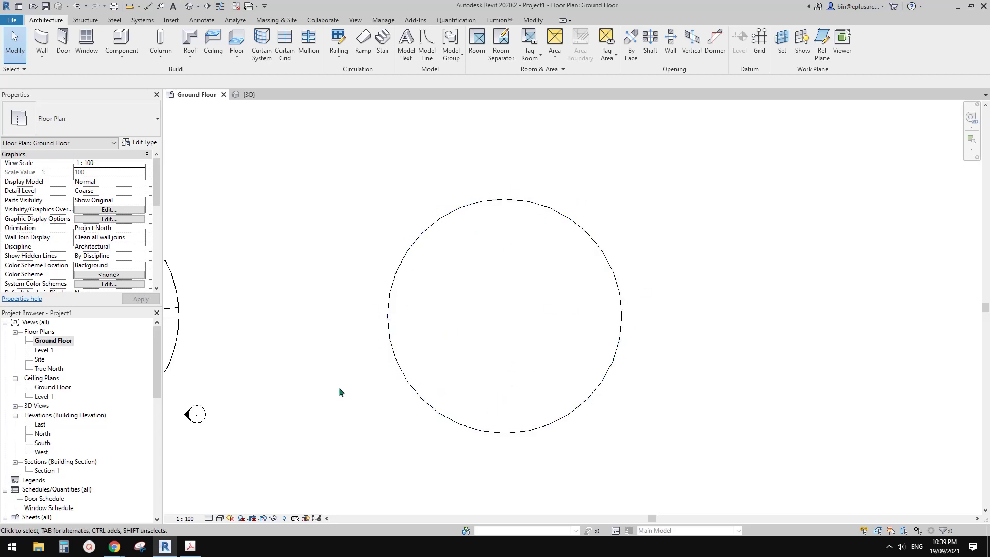
Step: Switch to Chrome to check the outer walls in the building section, and return to the Revit Ground Floor plan
mouse_move(118, 549)
click(157, 514)
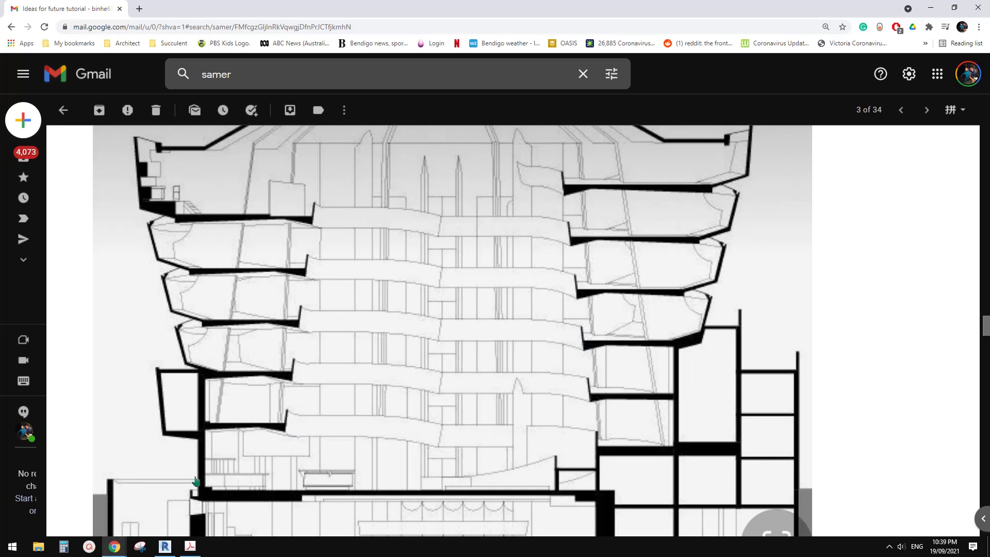
click(166, 547)
middle_drag(454, 374, 433, 382)
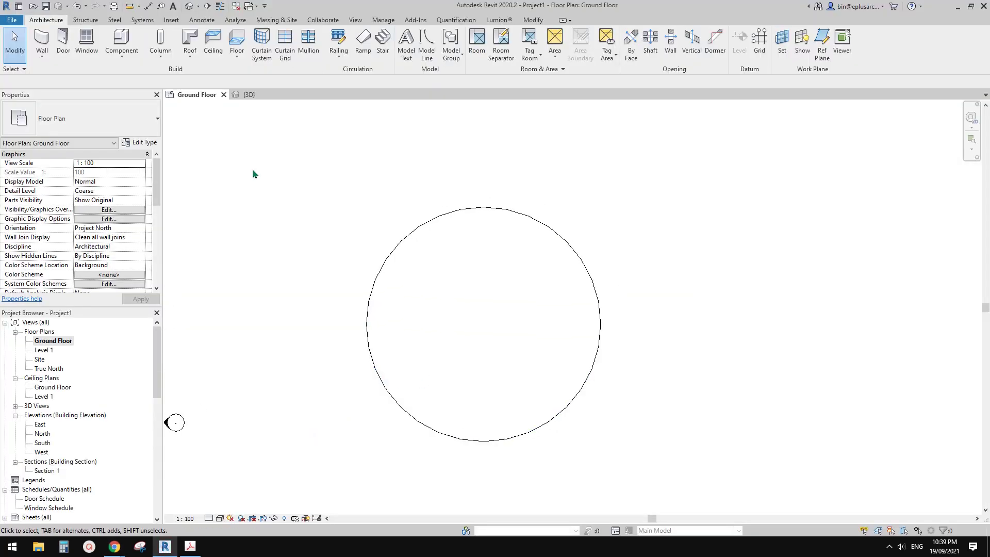
Step: Start an in-place model component in the Generic Models category
click(118, 55)
click(135, 98)
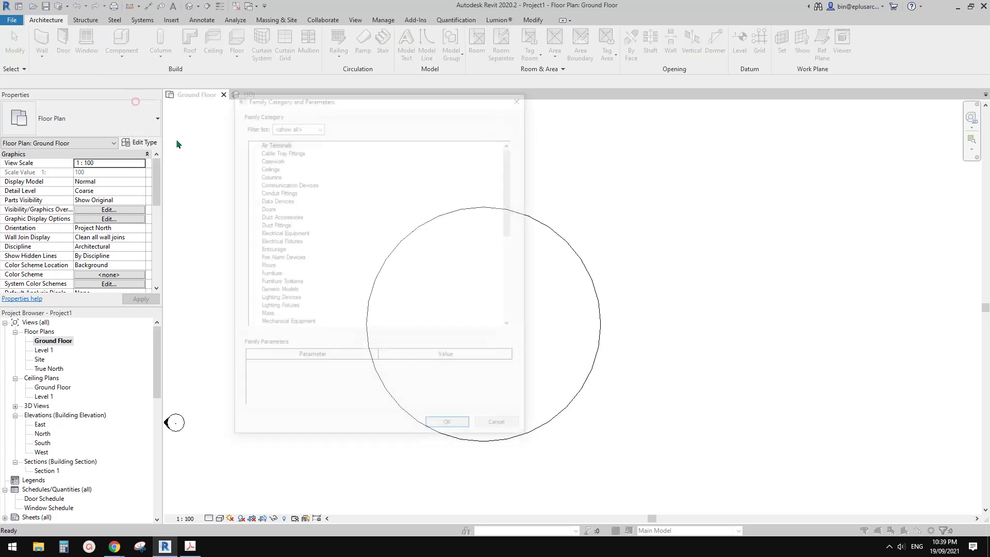
click(436, 426)
click(146, 283)
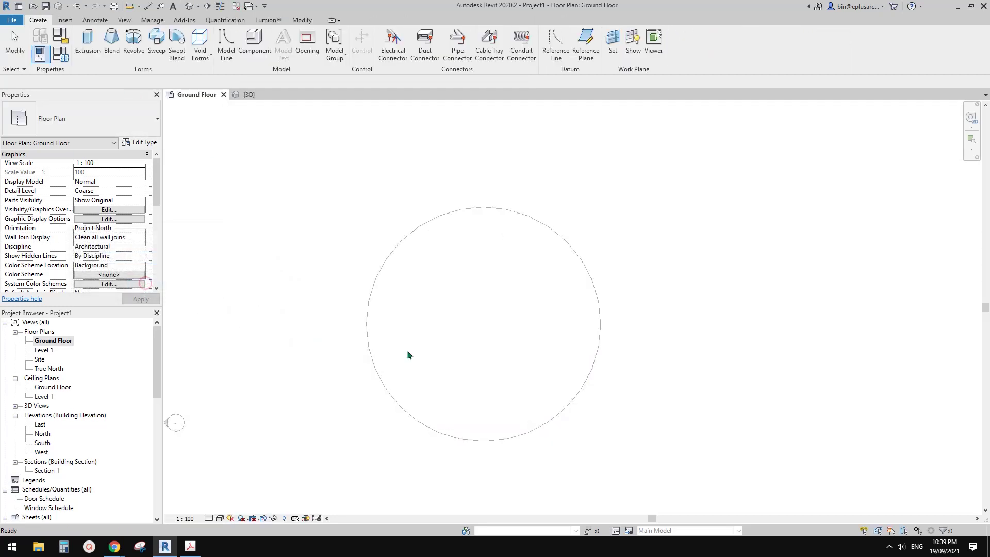
middle_drag(477, 368, 404, 352)
scroll(395, 340, up, 1)
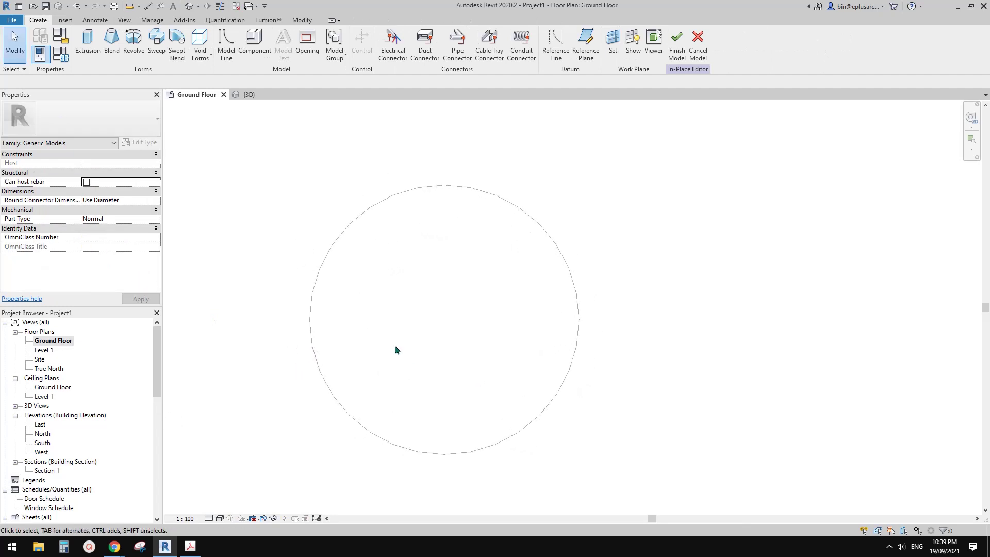
Step: Start a Swept Blend and pick the circle's lower semicircular line as its path
click(179, 57)
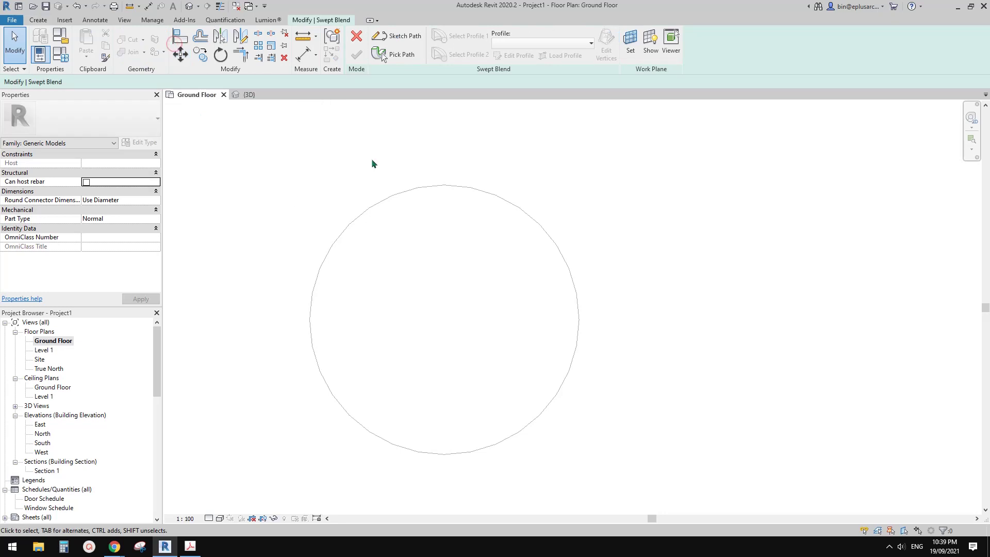
click(402, 61)
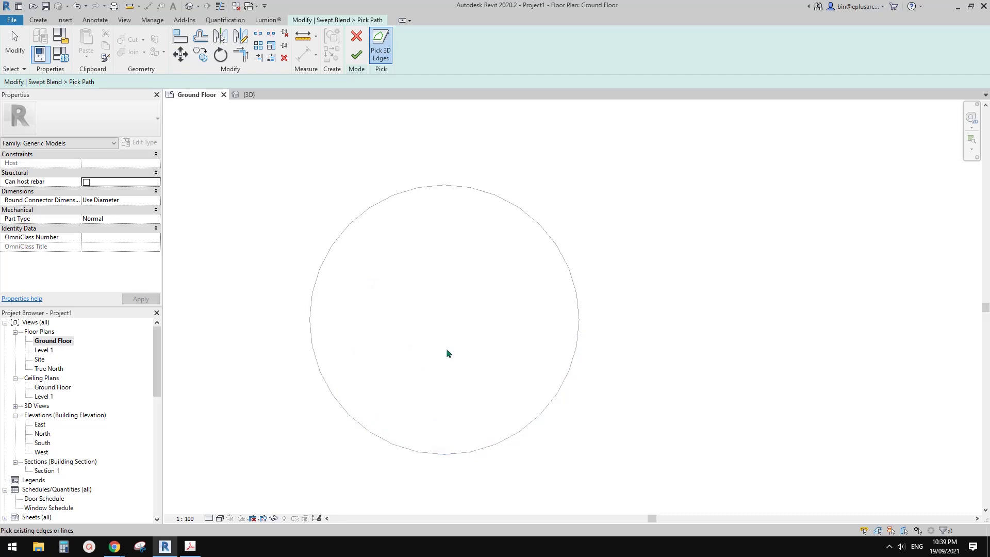
middle_drag(437, 394, 432, 393)
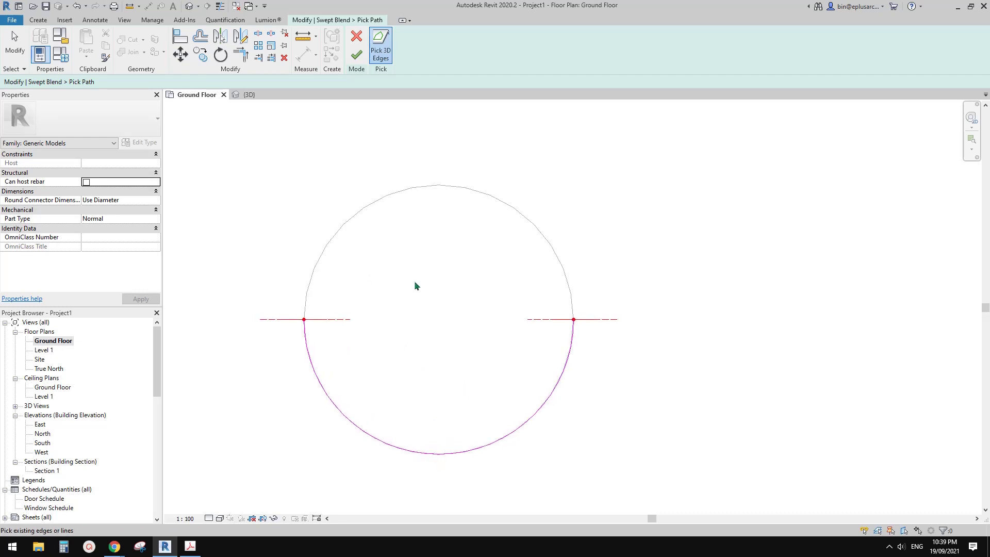
click(357, 62)
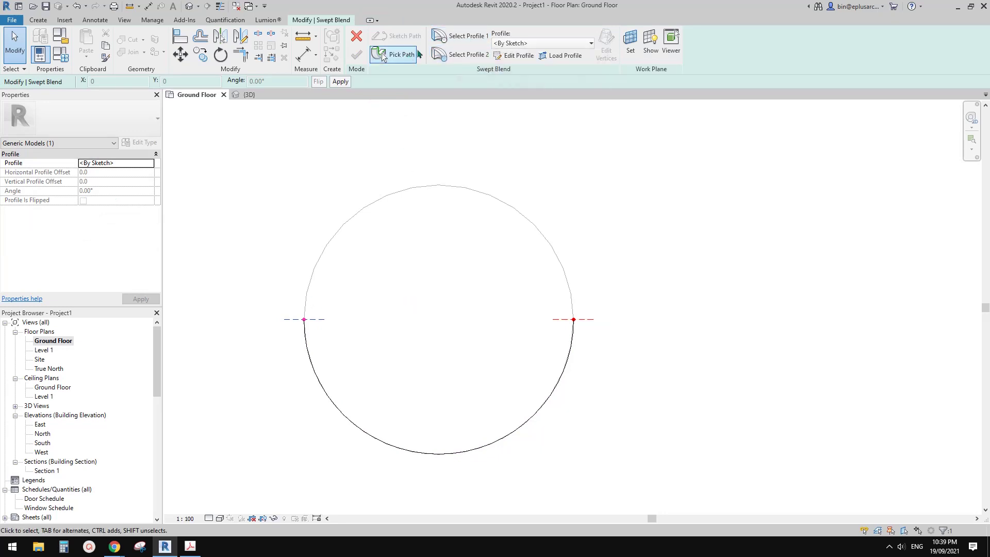
Step: Open the swept blend's first profile for sketching in the {3D} view, at the west end of the path
click(460, 36)
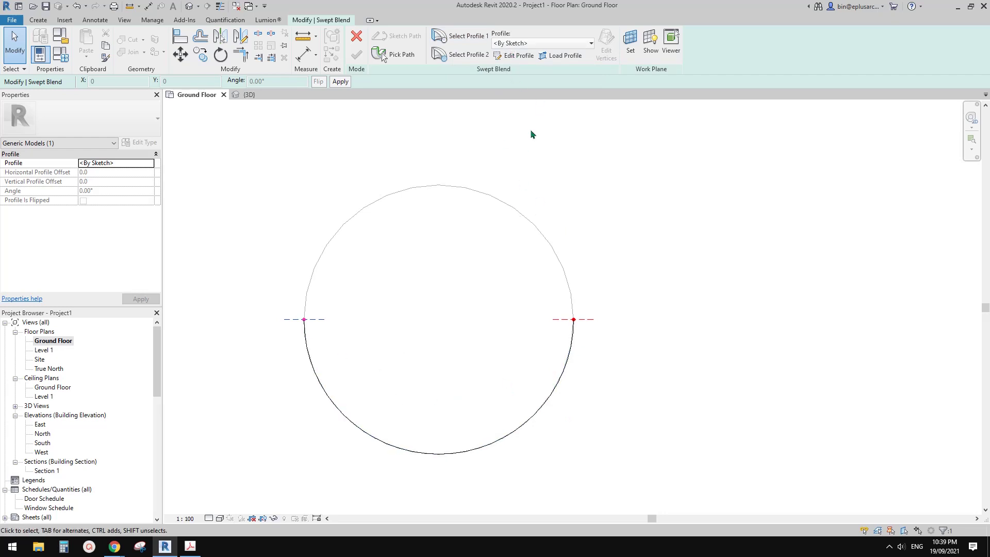
click(512, 57)
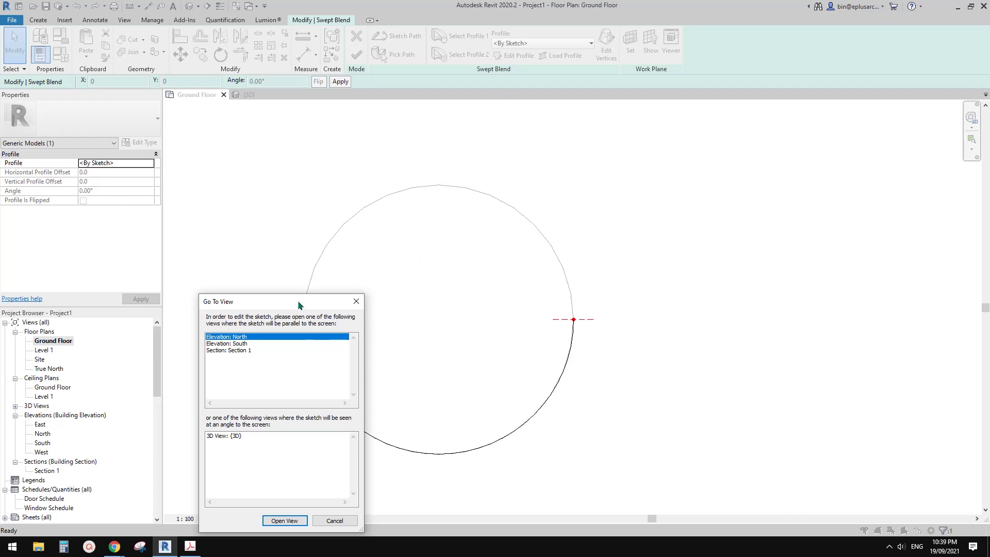
drag(298, 305, 263, 234)
click(200, 366)
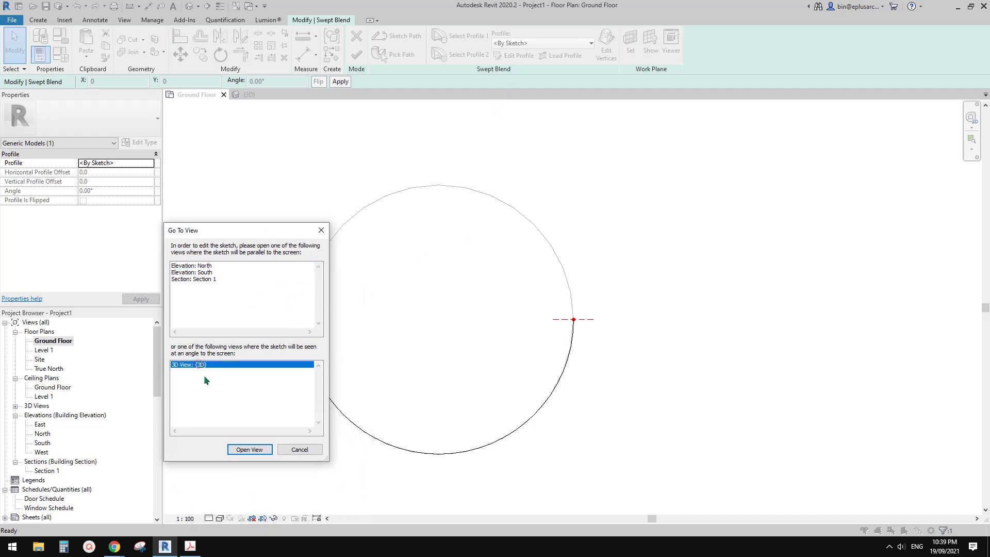
click(249, 450)
mouse_move(722, 381)
shift+middle_down()
mouse_move(645, 351)
mouse_move(677, 338)
shift+middle_up()
scroll(598, 323, up, 2)
scroll(513, 313, up, 2)
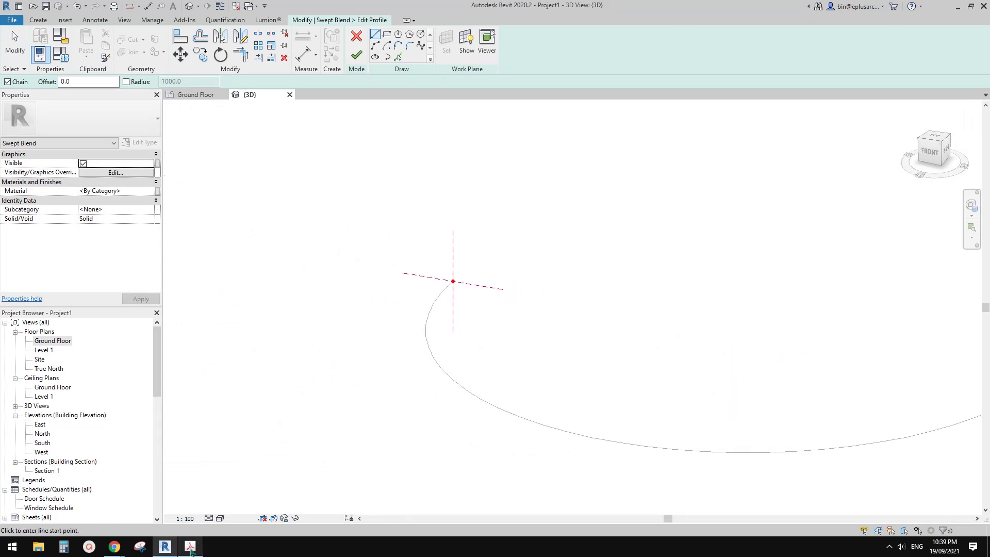
Step: Study the floor edge, upstand and slanted outer wall shapes in the section drawing in Chrome, and return to the Revit profile sketch
mouse_move(115, 546)
click(163, 513)
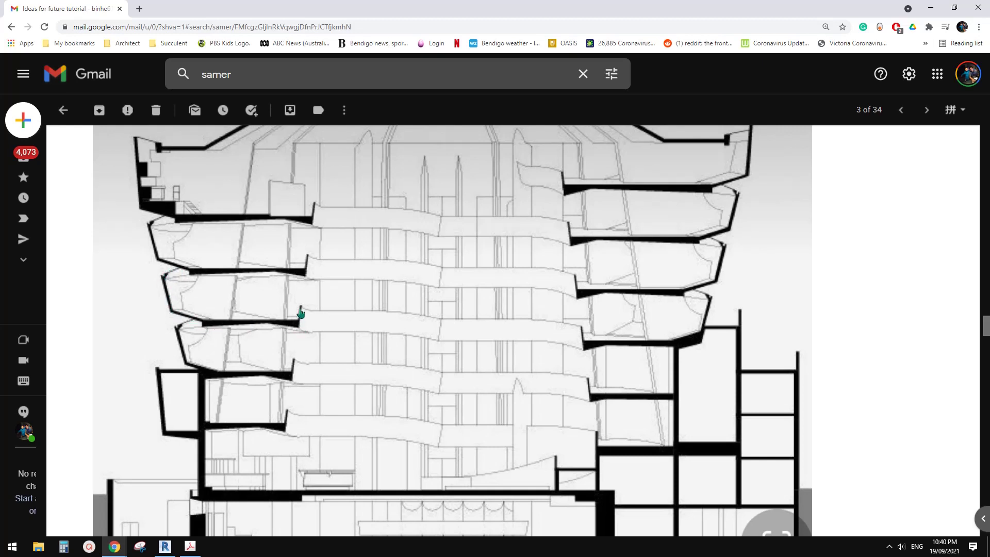
click(165, 547)
shift+middle_drag(433, 349, 463, 315)
middle_drag(540, 285, 386, 302)
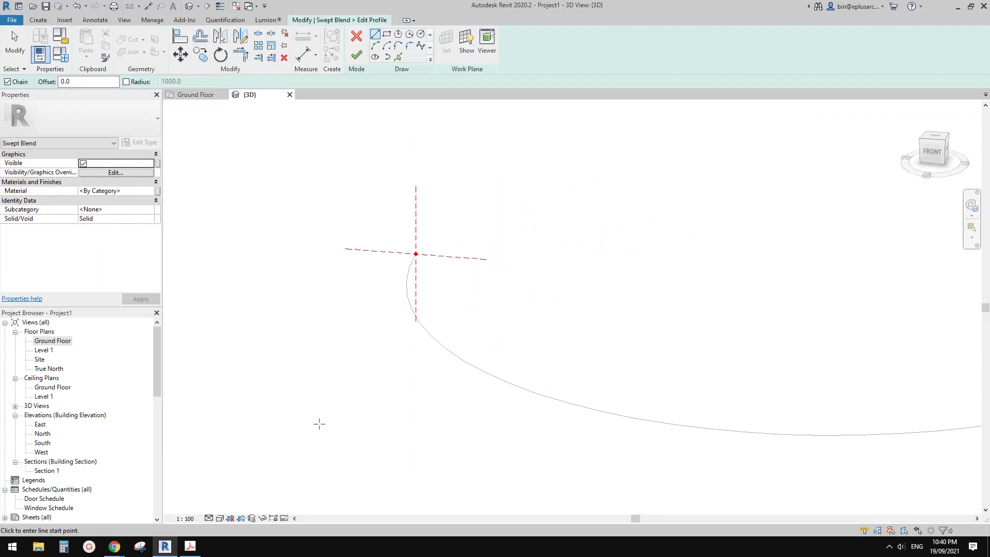
mouse_move(116, 550)
click(216, 484)
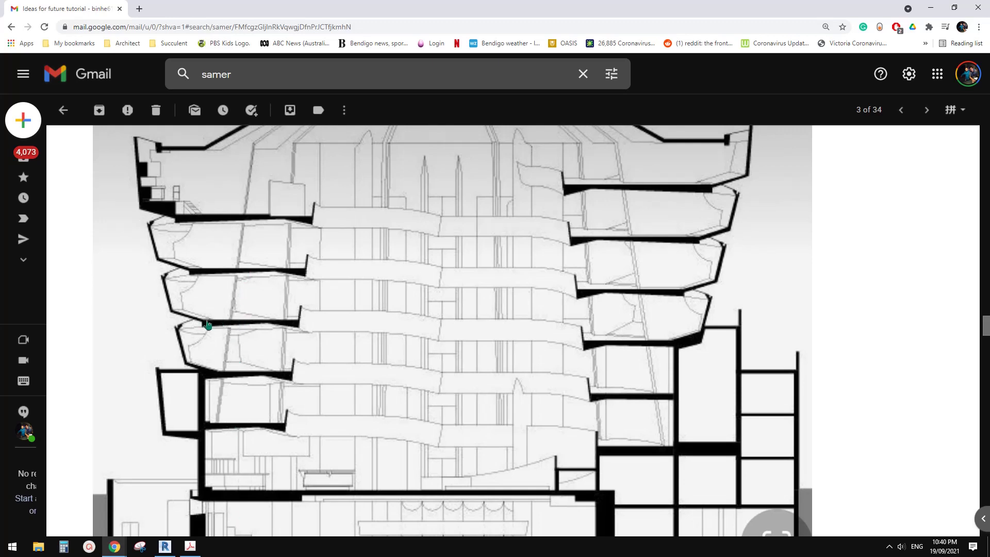
click(165, 547)
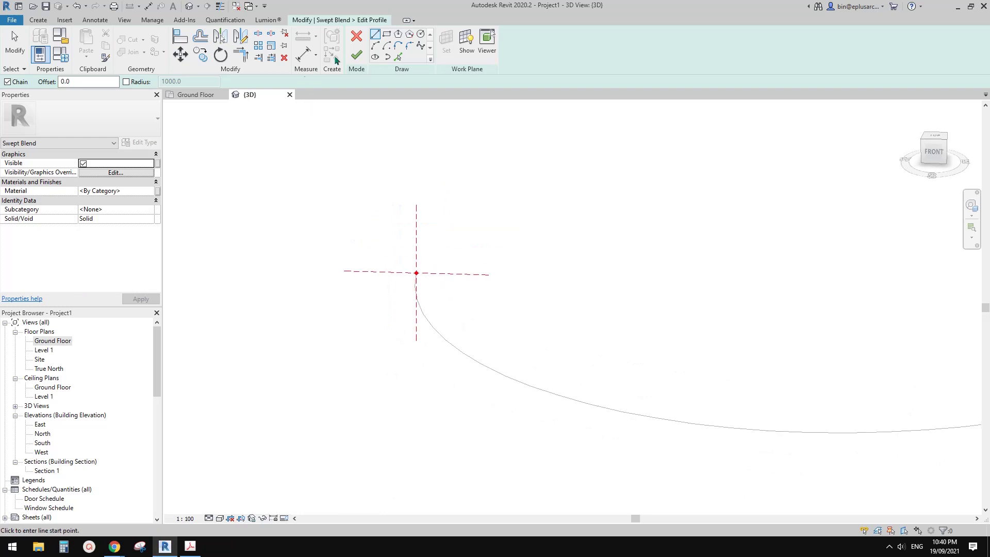
Step: Sketch the first profile's bottom line from the path's end point towards the circle's centre, about 1140 mm long
scroll(418, 278, up, 2)
click(415, 283)
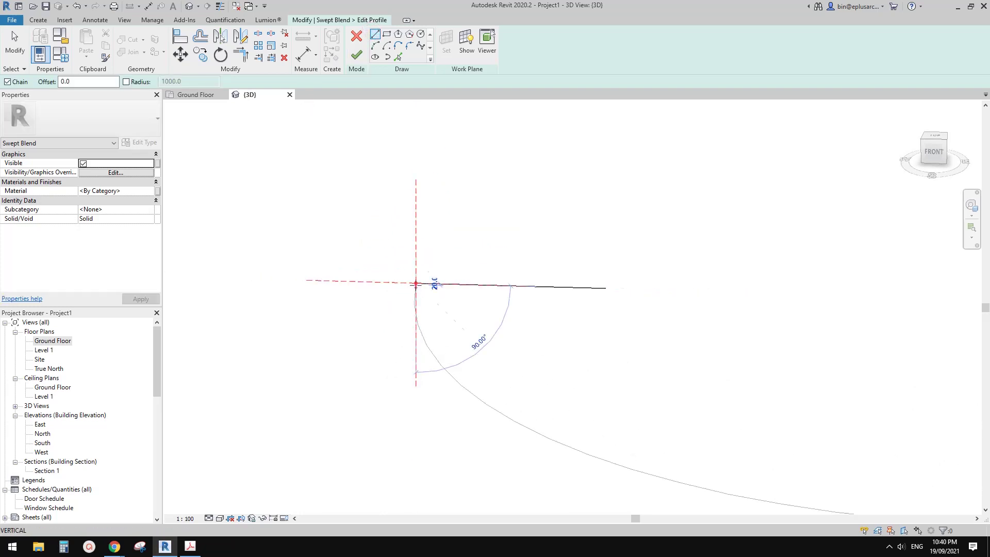
click(465, 287)
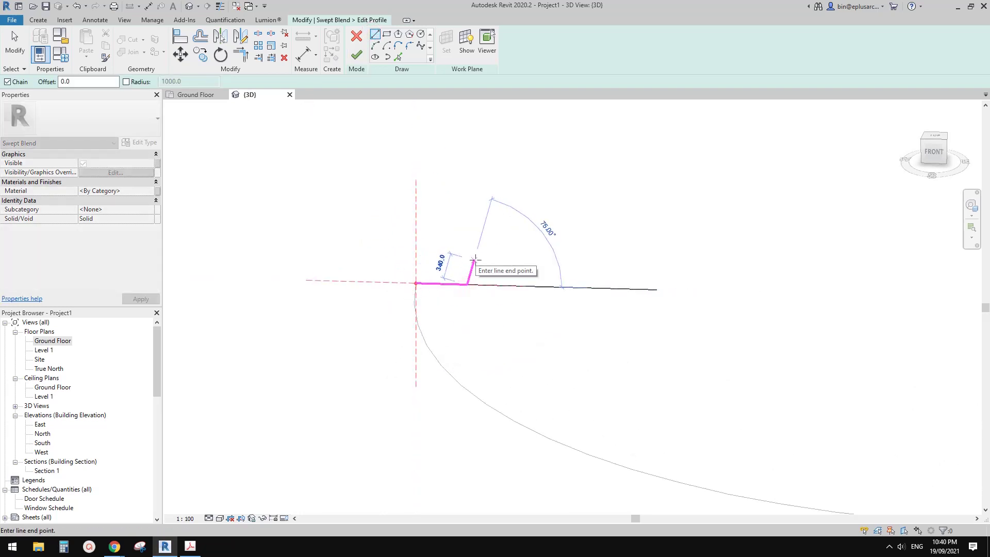
scroll(474, 257, up, 1)
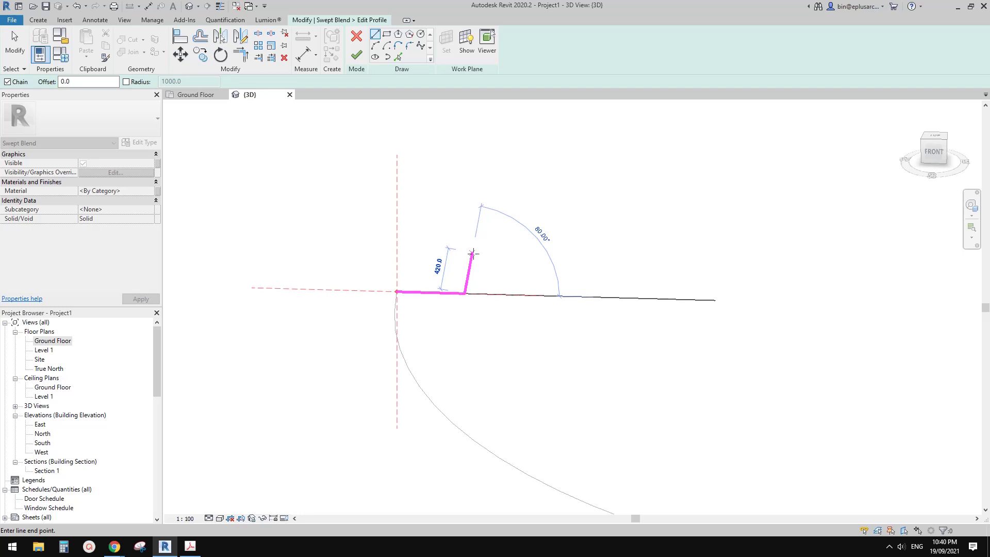
key(Escape)
key(Escape)
click(460, 295)
drag(465, 293, 517, 294)
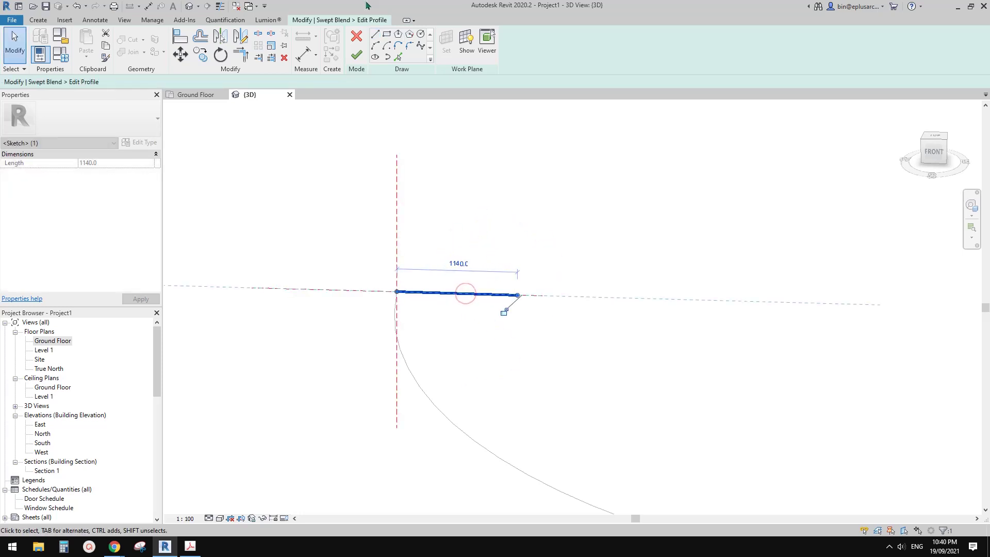
key(Escape)
Step: Sketch a thin upstand leaning outward at about 75° from the bottom line's inner end, and the floor's top line about 2280 mm long
key(l)
key(i)
click(517, 295)
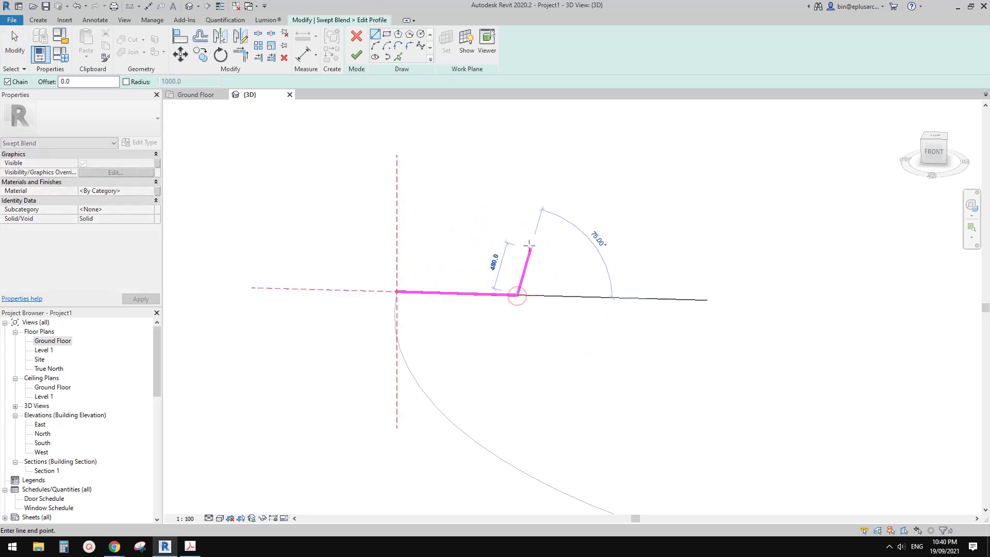
click(536, 219)
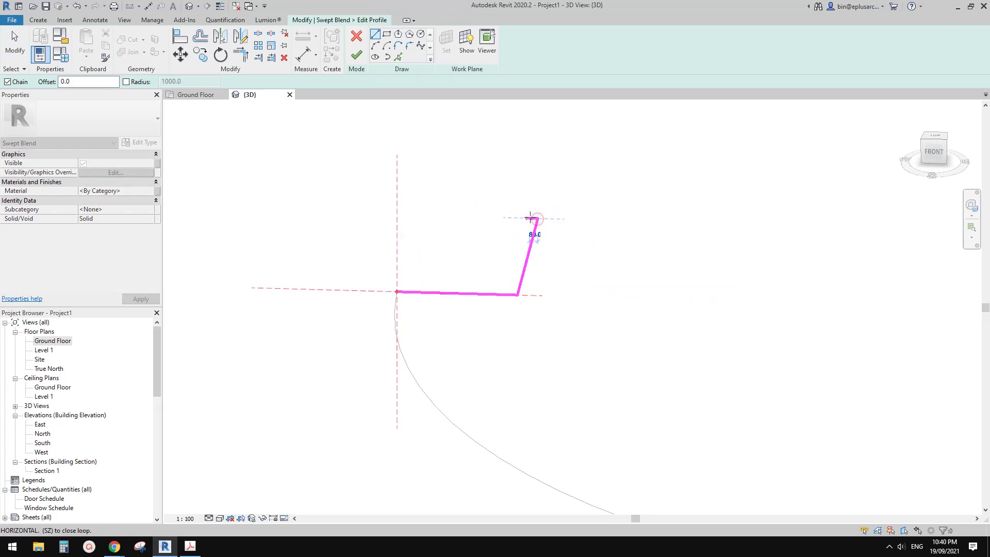
click(511, 283)
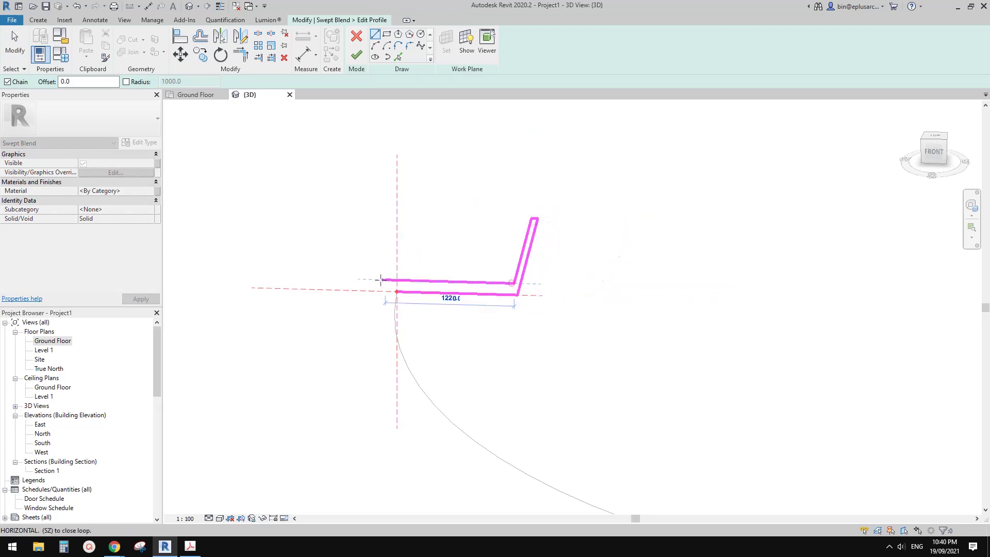
middle_drag(362, 290, 472, 305)
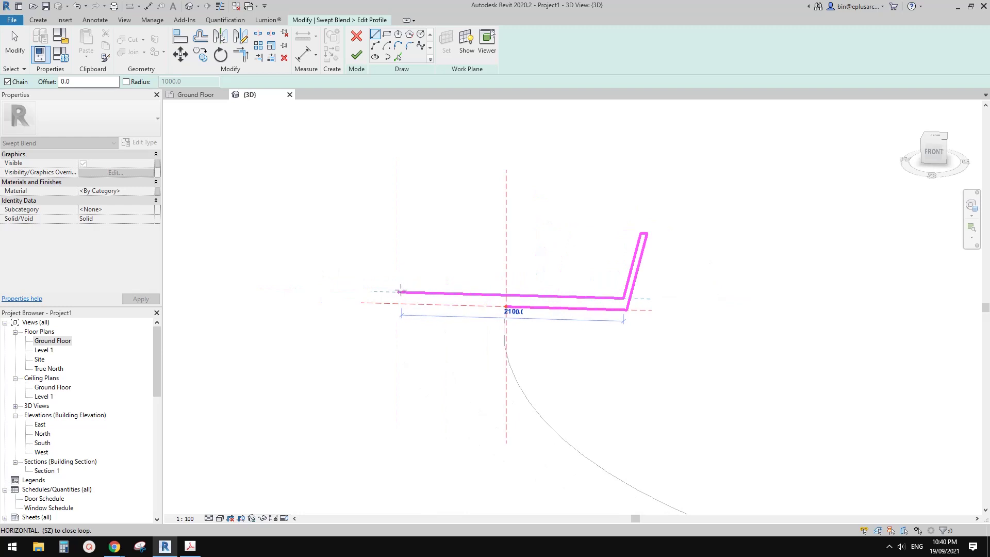
click(384, 290)
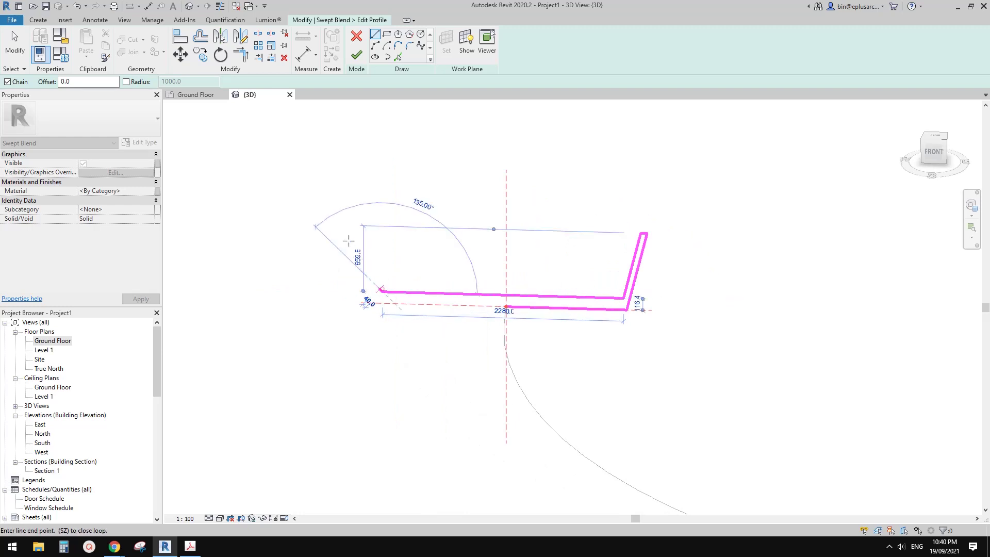
Step: Sketch the outer wall's inner face upward from the floor: an outward slant, about 740 mm parallel to the upstand, and a short inward-leaning top
middle_drag(341, 232, 353, 325)
click(342, 286)
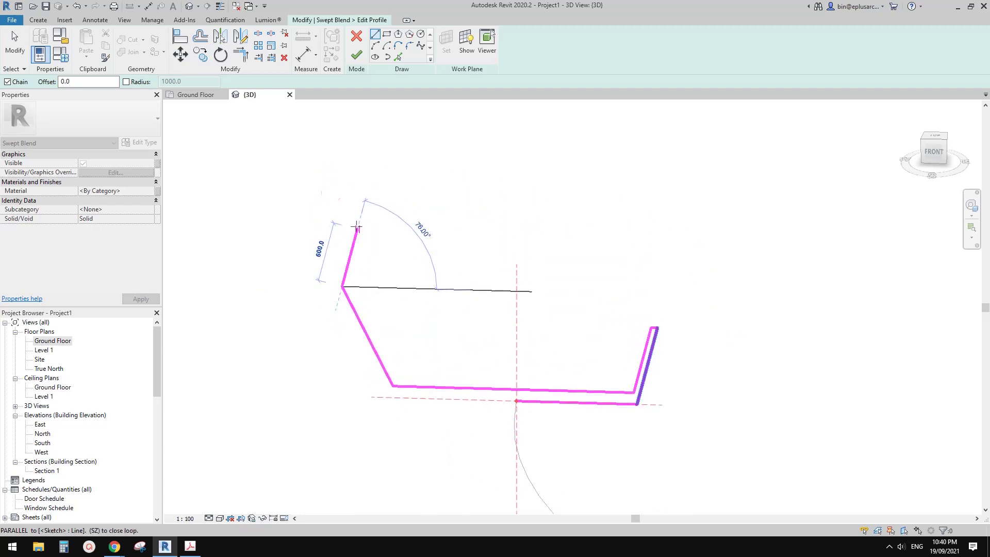
click(361, 215)
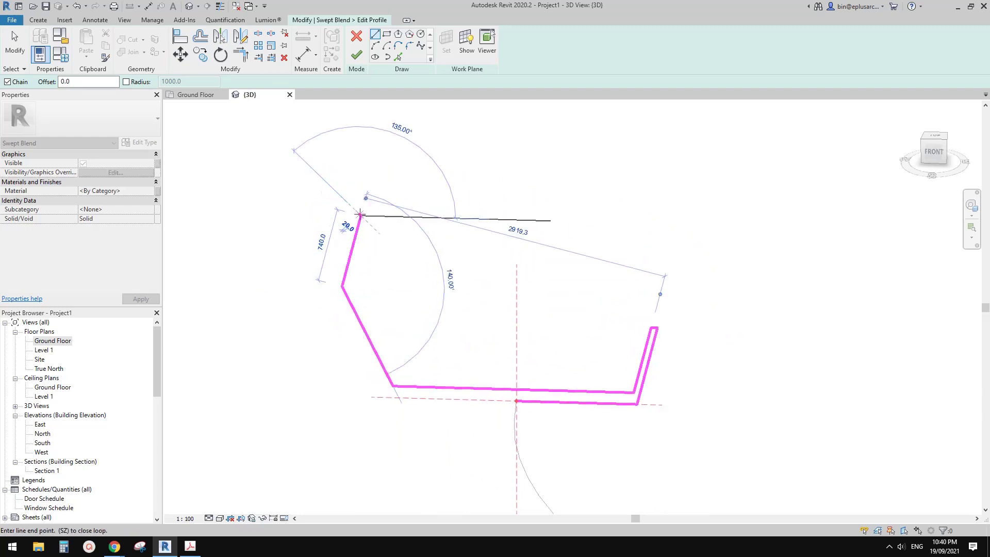
click(397, 182)
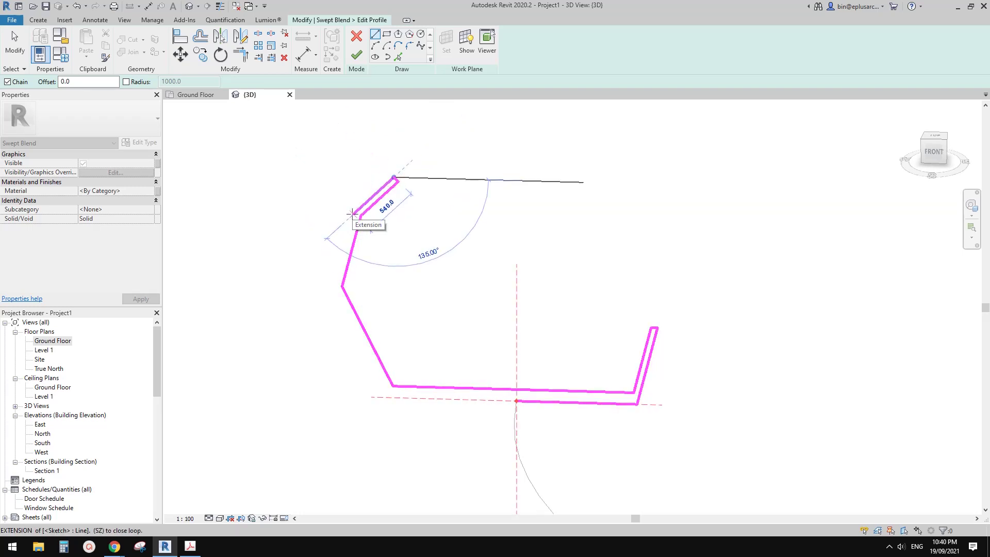
Step: Sketch the wall's outer face parallel to the inner one, with a top segment about 540 mm long, and slope the underside up to the floor's bottom line
click(353, 214)
click(333, 295)
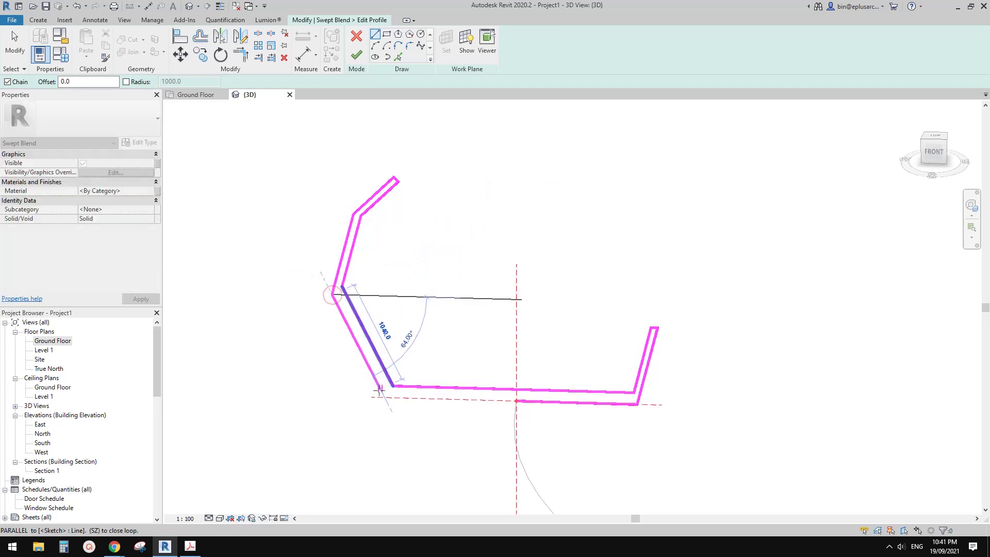
click(389, 406)
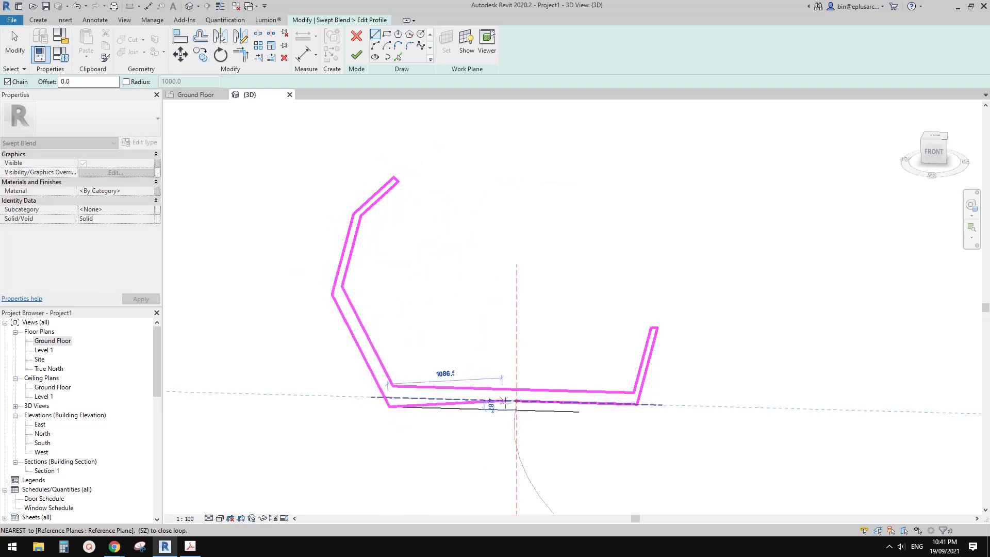
click(454, 399)
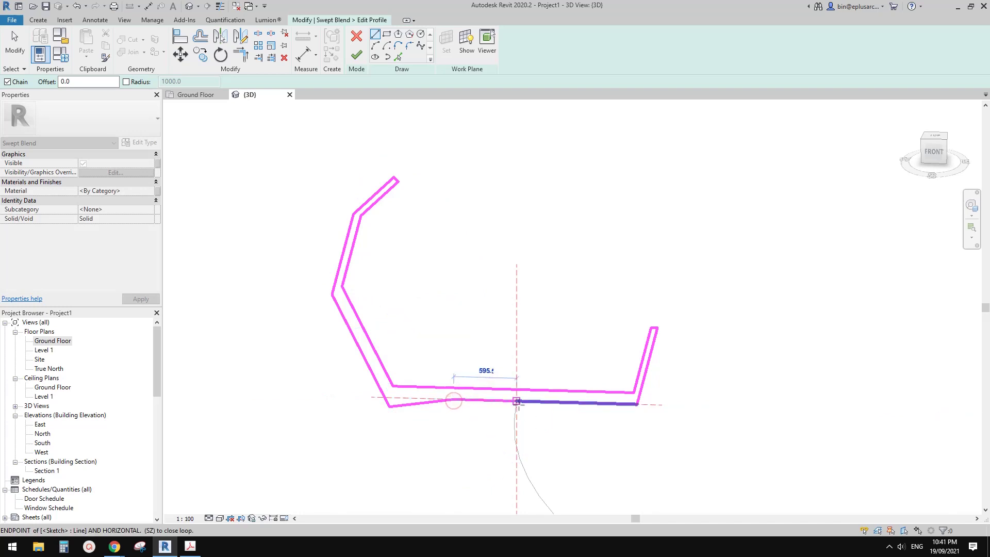
Step: Trim the two bottom floor lines to a corner so the first profile forms a closed loop
key(t)
key(r)
click(534, 402)
click(448, 400)
middle_drag(497, 335, 455, 296)
scroll(455, 296, down, 2)
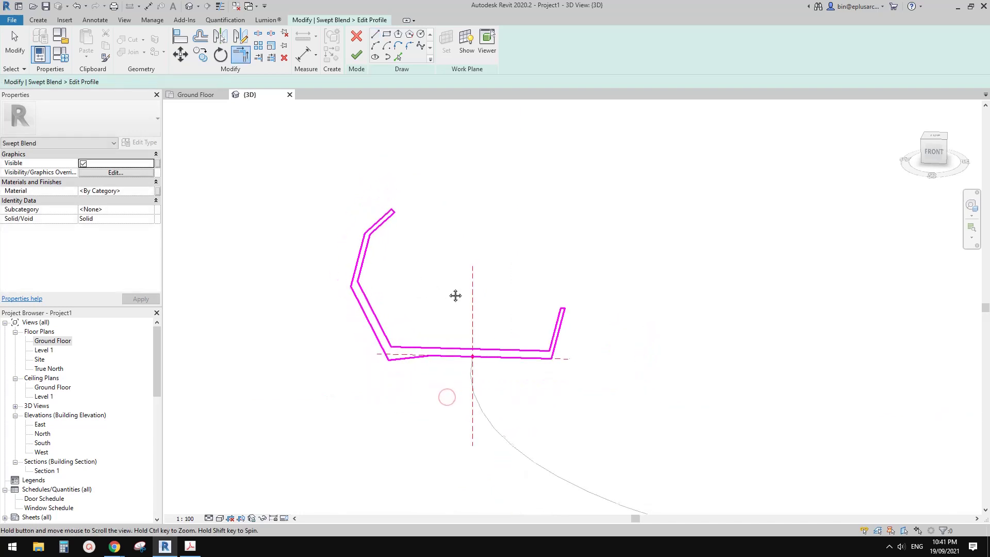
Step: Copy all lines of the first profile to the clipboard and finish the profile sketch
key(Escape)
scroll(434, 283, down, 2)
mouse_move(307, 219)
mouse_down()
mouse_move(552, 391)
mouse_move(473, 332)
mouse_up()
scroll(492, 315, up, 1)
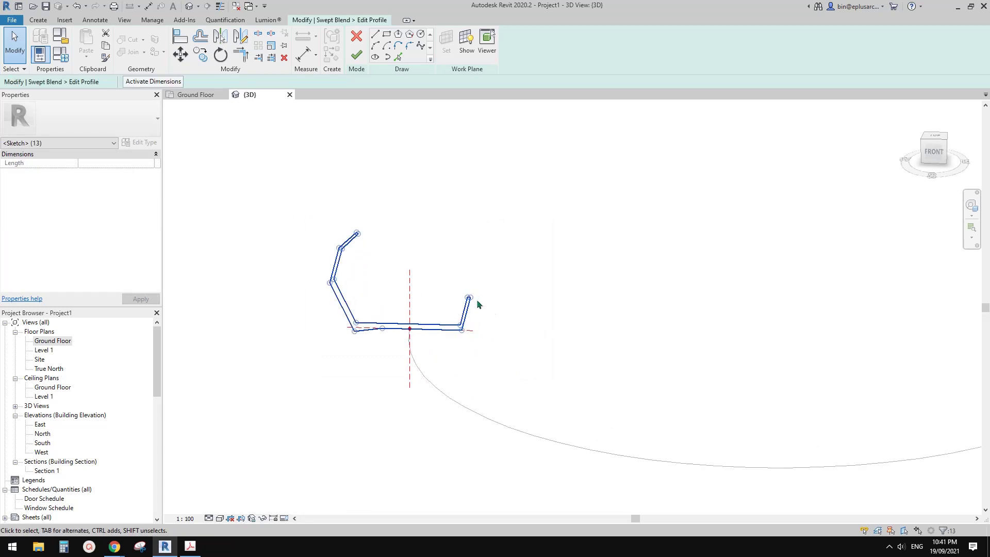
click(359, 259)
click(358, 55)
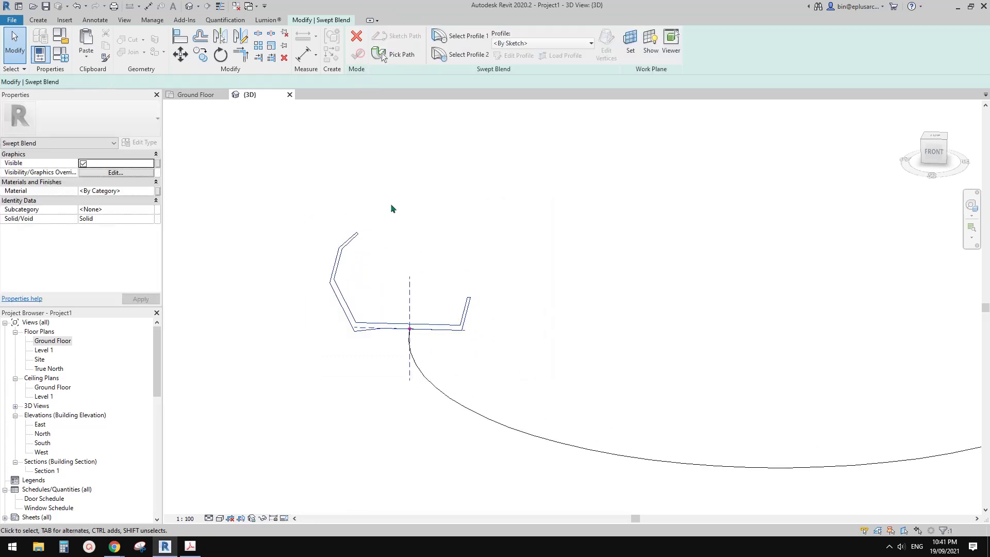
Step: Open the swept blend's second profile for sketching at the east end of the path
scroll(443, 211, down, 2)
middle_drag(443, 210, 376, 218)
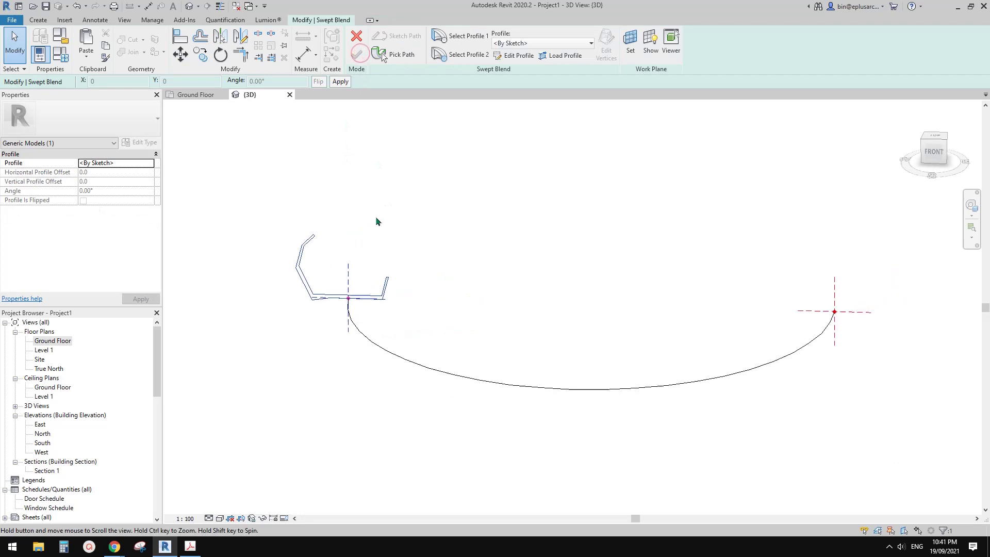
click(462, 57)
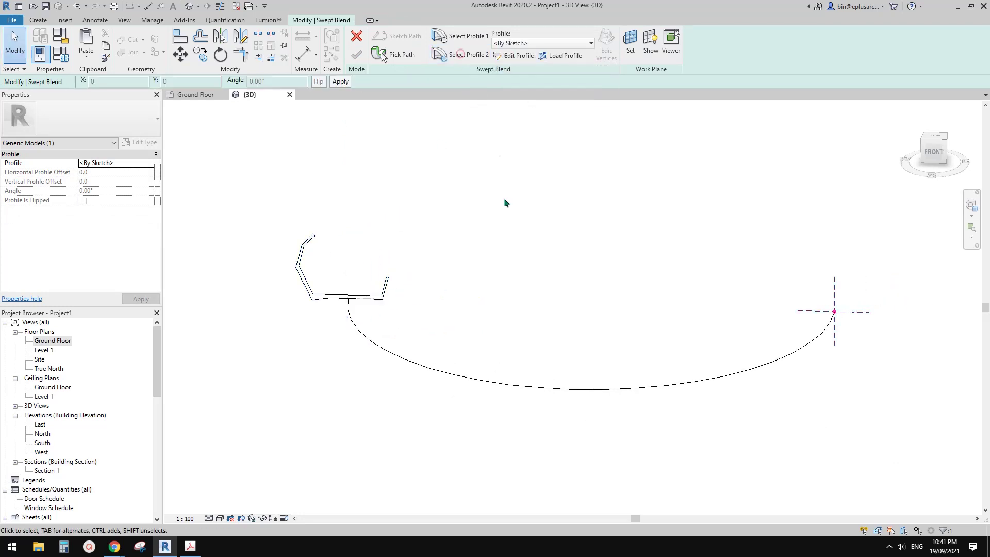
click(514, 55)
scroll(635, 320, up, 5)
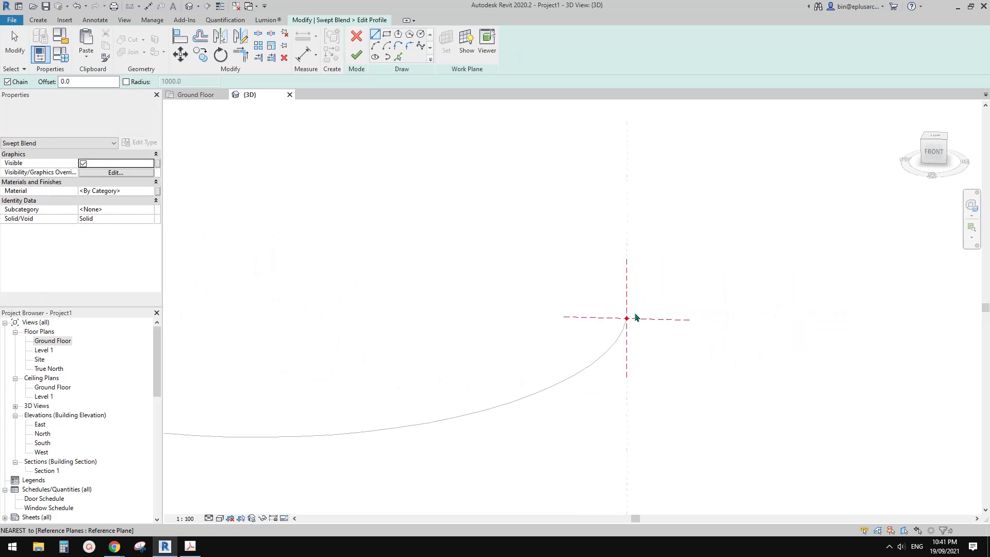
Step: Paste the copied profile so that its floor is centred on the path's east end point, and finish the paste
key(ctrl+v)
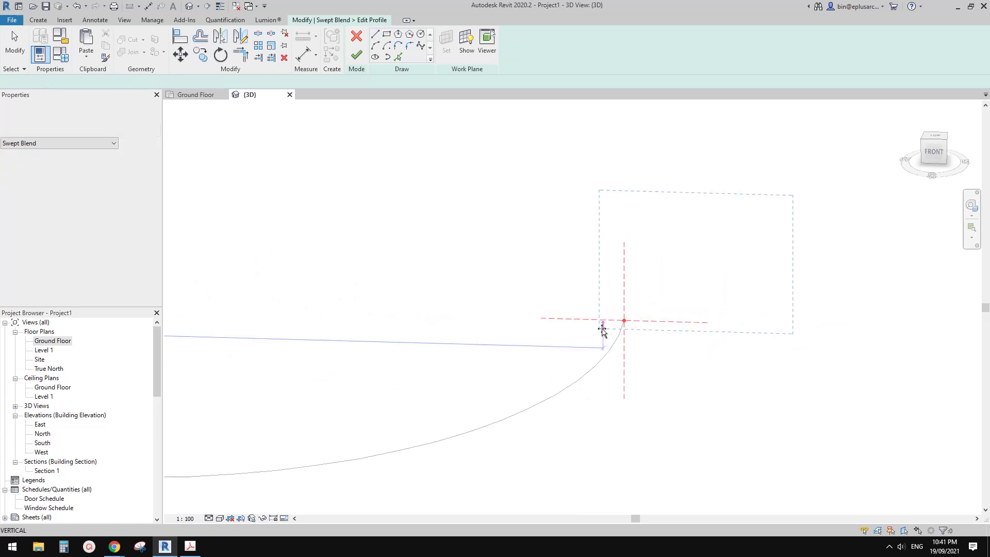
click(529, 363)
scroll(592, 332, down, 4)
middle_drag(601, 359, 791, 345)
scroll(442, 303, down, 3)
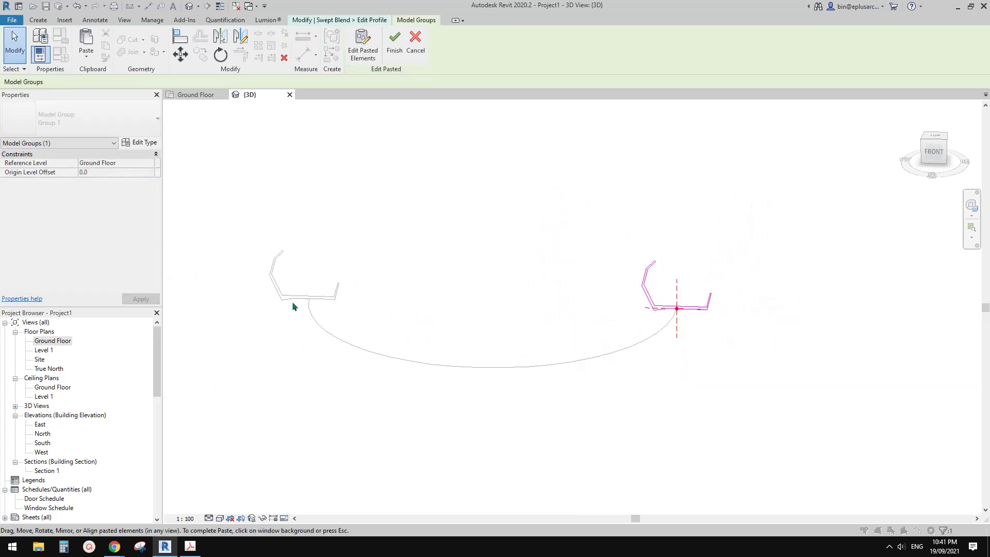
scroll(700, 324, up, 3)
click(649, 304)
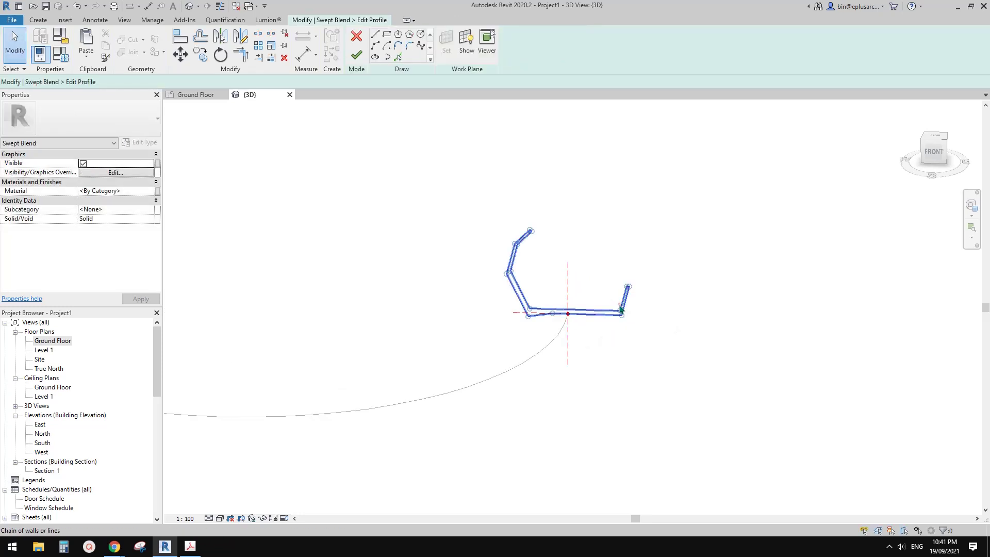
Step: Mirror the pasted profile about the vertical reference plane without keeping a copy, turning its tall wall to the outside
middle_drag(575, 289, 600, 314)
scroll(573, 307, up, 1)
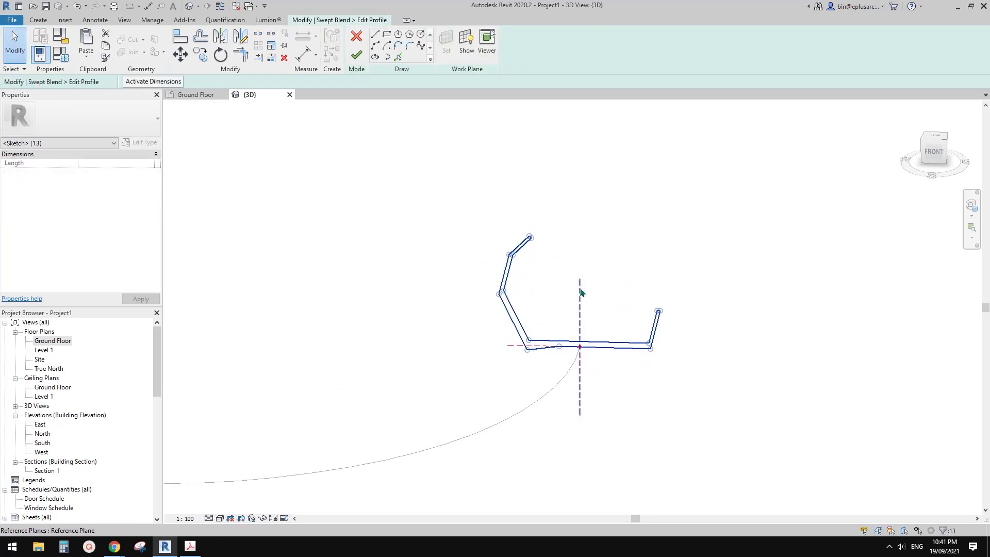
key(m)
key(m)
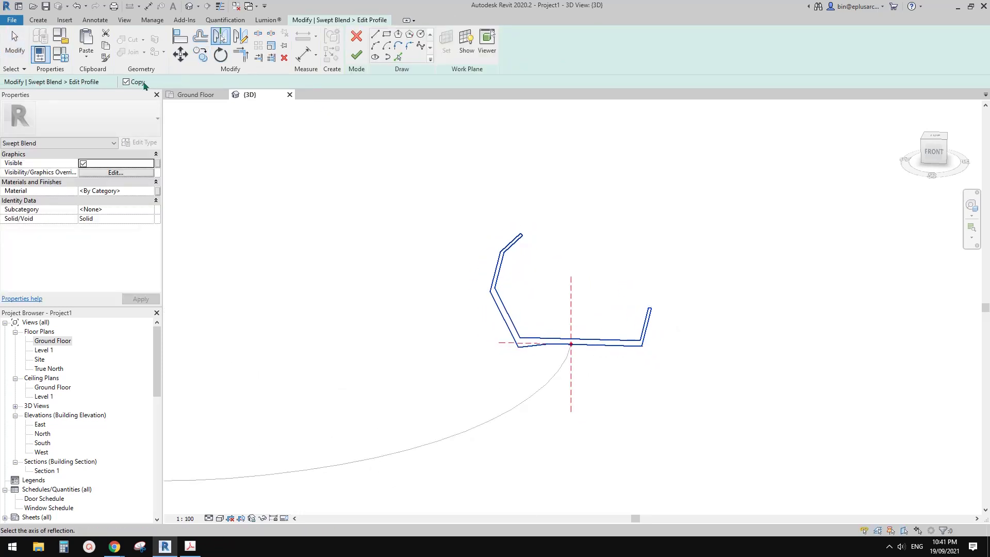
click(570, 313)
Step: Widen the second profile by nudging the tall wall lines outward and the upstand lines inward towards the circle's centre
scroll(656, 328, down, 1)
middle_drag(657, 330, 786, 310)
scroll(617, 325, down, 1)
mouse_move(617, 326)
middle_down()
mouse_move(778, 313)
mouse_move(648, 310)
mouse_move(632, 295)
mouse_move(523, 304)
middle_up()
scroll(680, 316, up, 2)
scroll(687, 316, down, 1)
scroll(570, 276, up, 3)
mouse_move(547, 199)
mouse_down()
mouse_move(645, 357)
mouse_move(609, 328)
mouse_move(630, 356)
mouse_up()
middle_drag(630, 356, 598, 366)
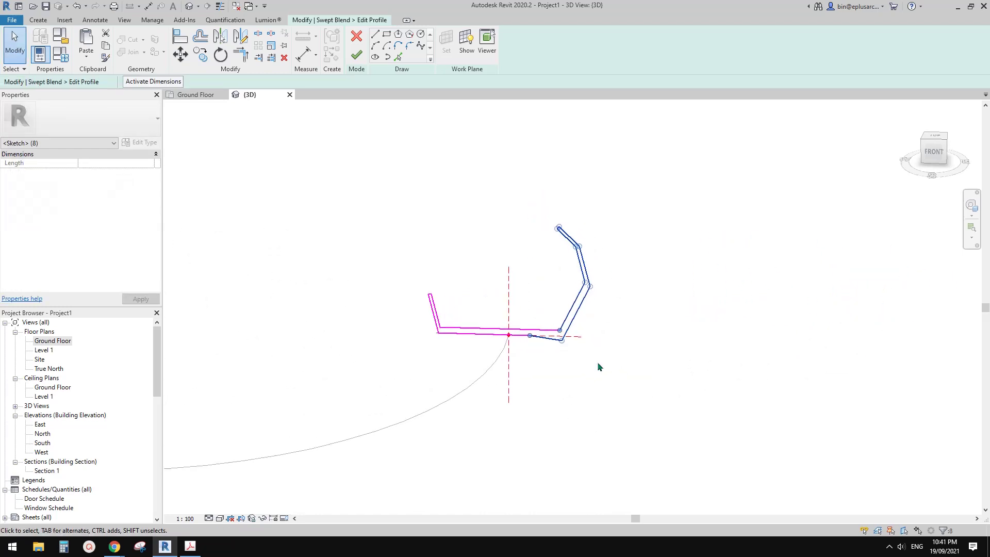
key(Right)
drag(400, 266, 475, 350)
key(Left)
scroll(567, 341, down, 1)
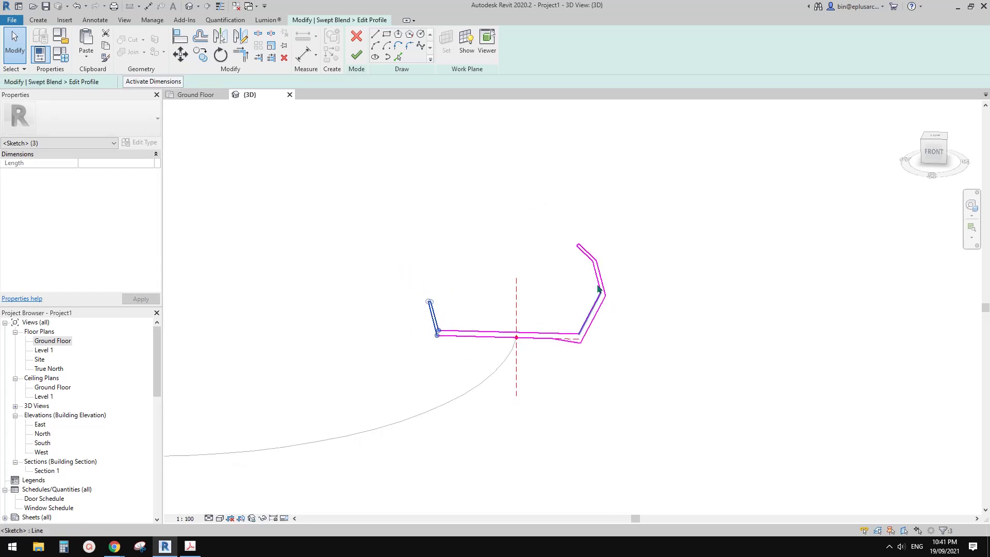
Step: Finish the second profile sketch and generate the swept blend
scroll(508, 324, down, 2)
middle_drag(508, 324, 686, 301)
scroll(604, 322, down, 2)
middle_drag(604, 323, 643, 311)
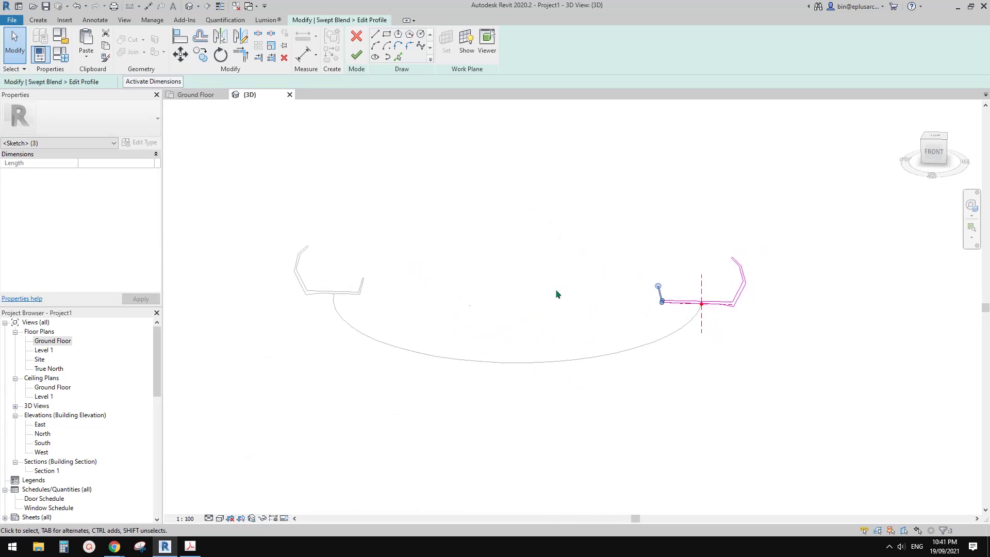
scroll(534, 280, up, 1)
middle_drag(534, 280, 517, 285)
key(Escape)
click(356, 54)
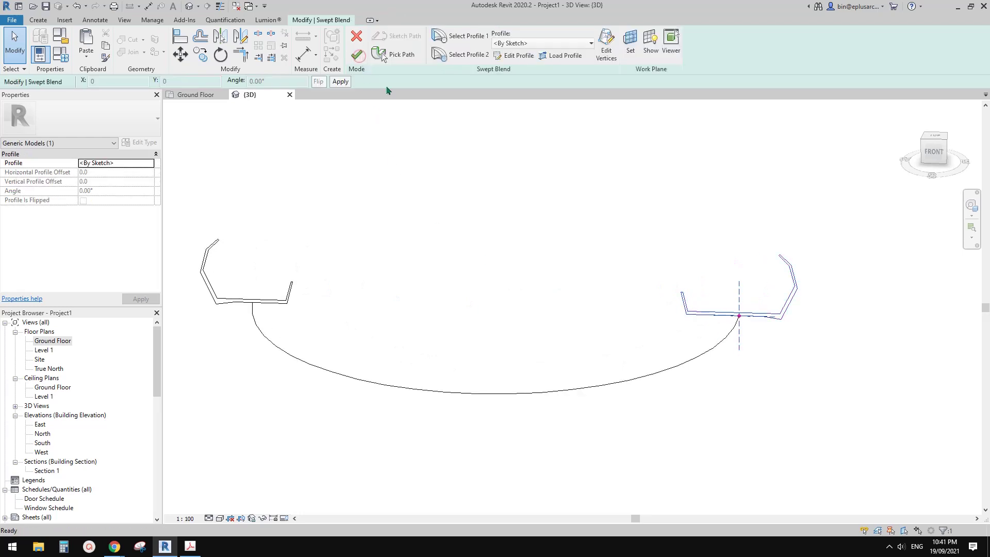
click(356, 55)
click(530, 160)
Step: Examine the shape of the swept blend from above and from the front
scroll(487, 172, down, 3)
shift+middle_drag(552, 250, 469, 318)
scroll(507, 233, down, 1)
click(484, 290)
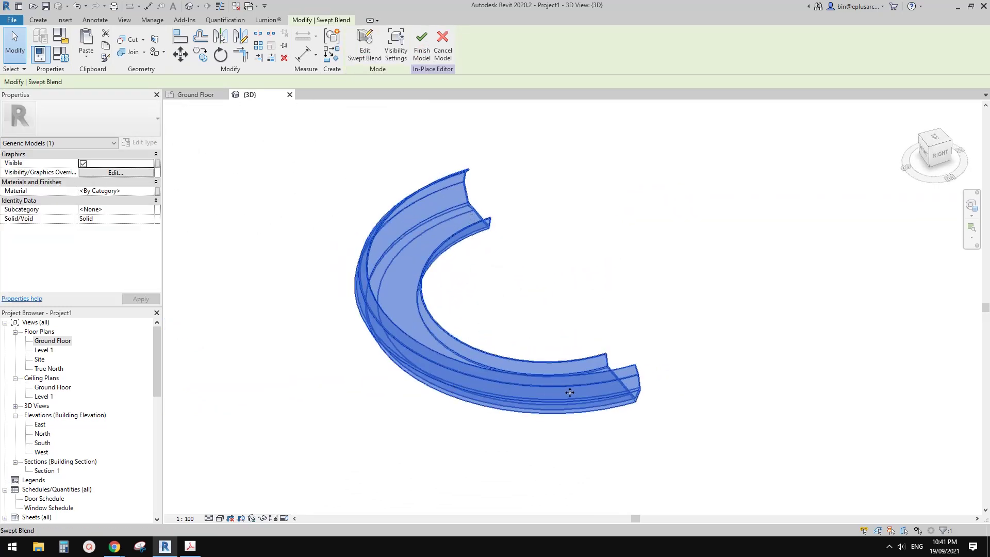
shift+middle_drag(569, 393, 707, 368)
scroll(639, 295, up, 1)
mouse_move(636, 296)
shift+middle_down()
mouse_move(625, 287)
mouse_move(647, 297)
shift+middle_up()
click(469, 162)
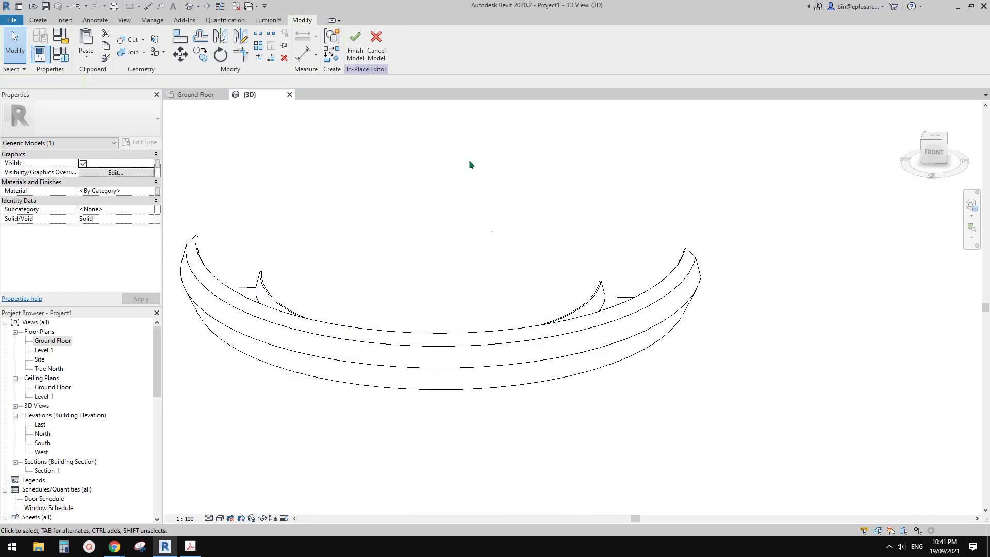
Step: Reopen the swept blend for editing and open its second profile sketch at the east end
click(556, 342)
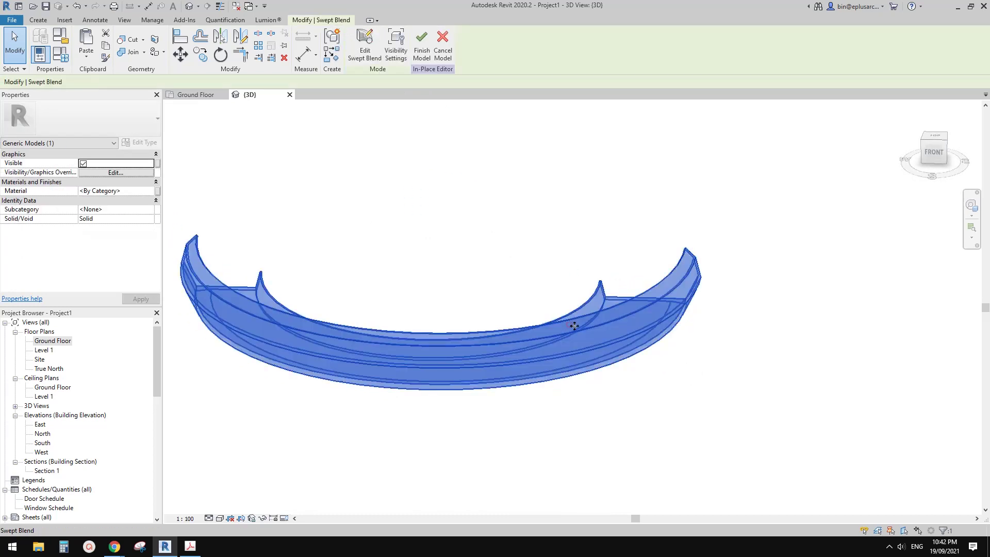
click(363, 52)
click(466, 54)
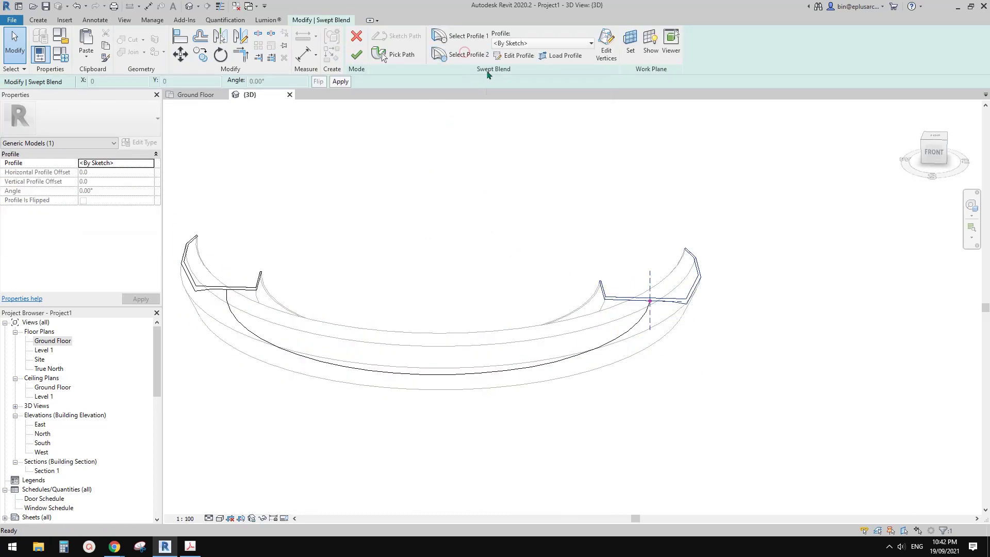
click(513, 55)
middle_drag(610, 256, 538, 266)
scroll(638, 289, up, 1)
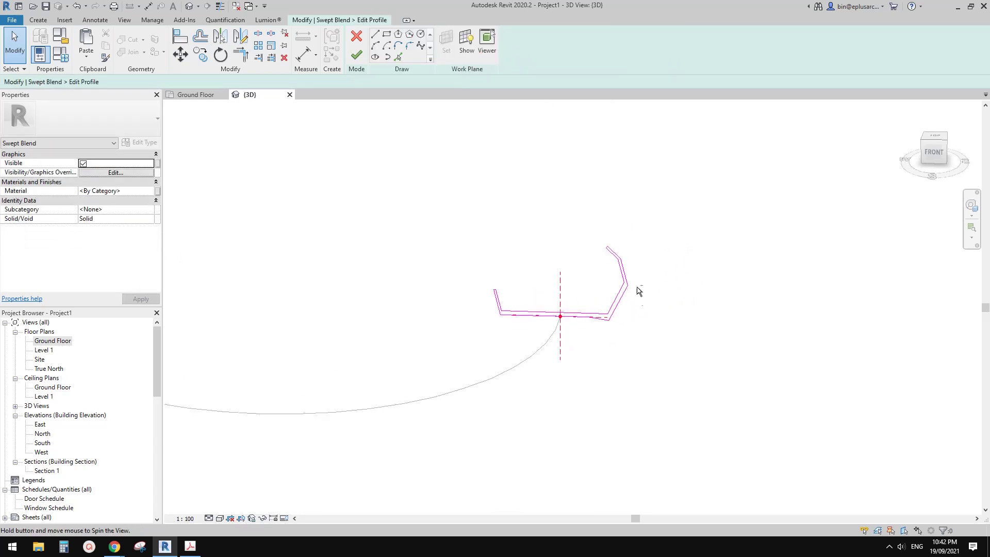
Step: Select all lines of the second profile and move them vertically up by 1000 mm in the front view
middle_drag(638, 289, 640, 305)
key(Tab)
click(624, 301)
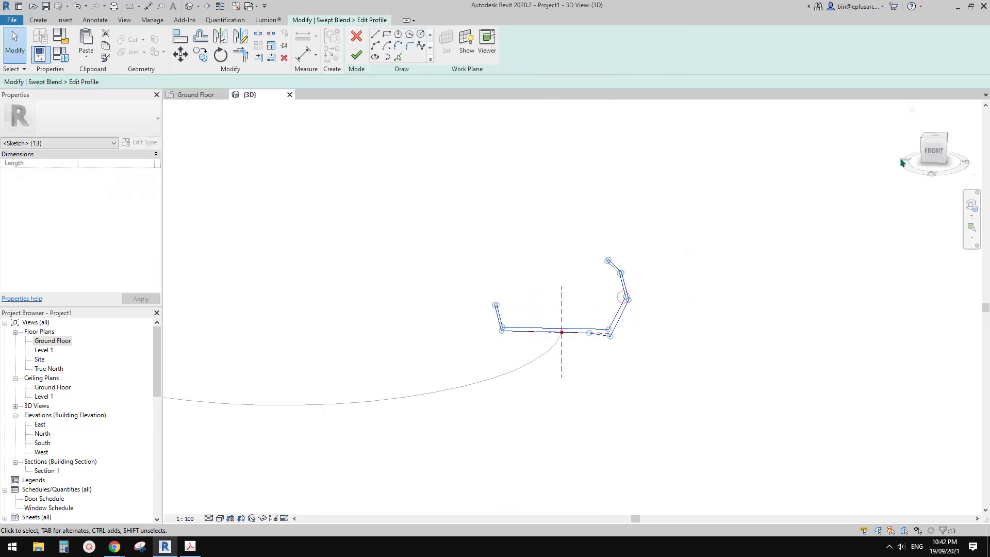
click(934, 150)
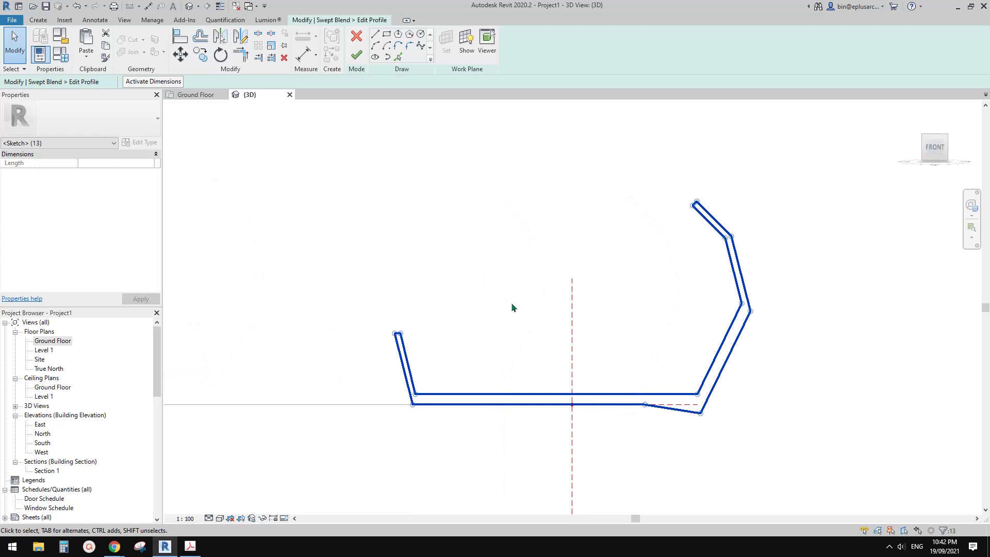
key(m)
key(v)
click(536, 361)
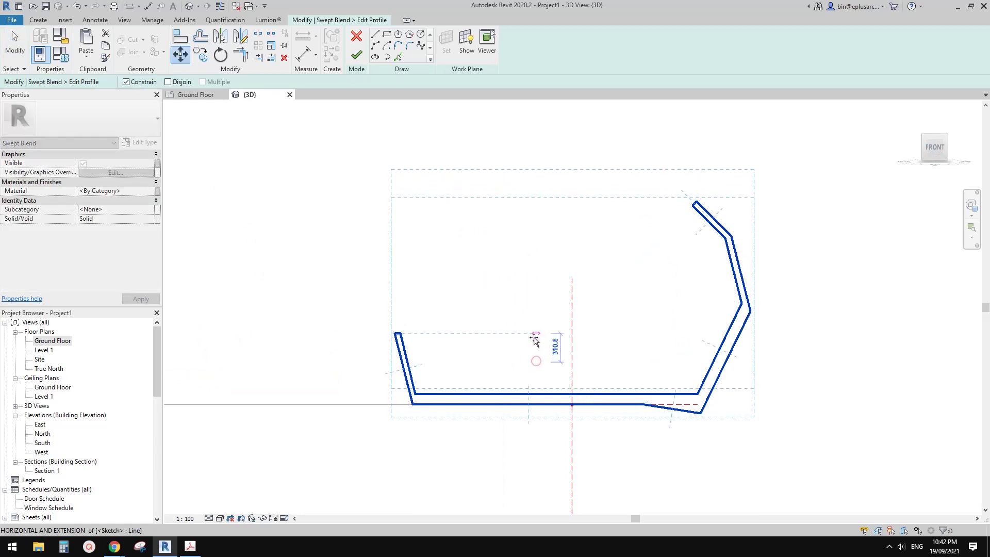
text(1000)
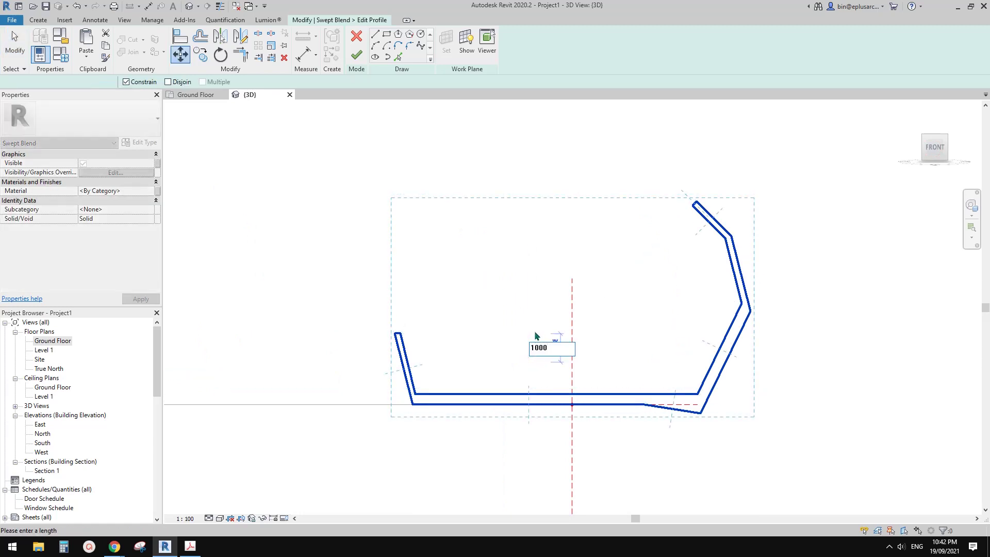
key(Return)
Step: Finish the second profile sketch and the swept blend edit, and deselect the form
key(Escape)
click(356, 55)
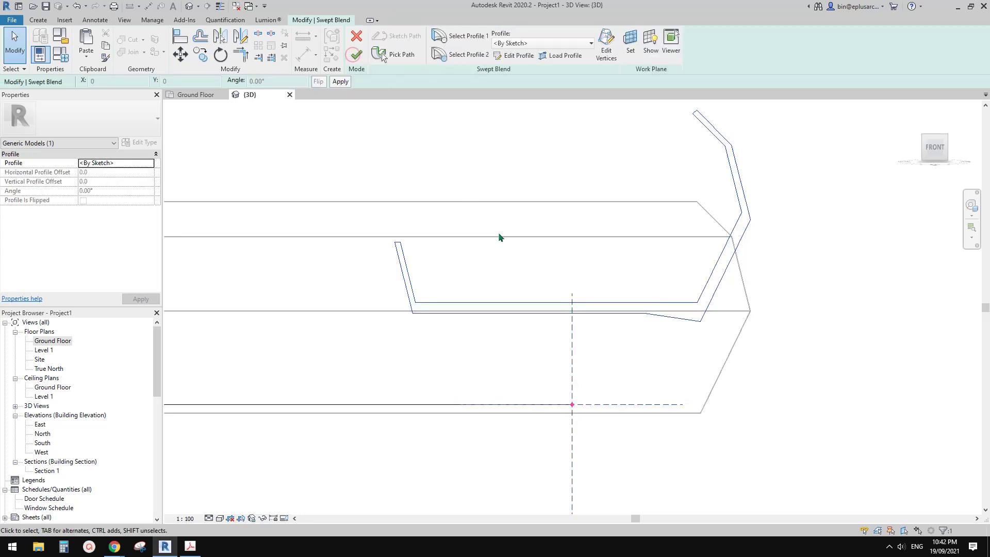
click(355, 55)
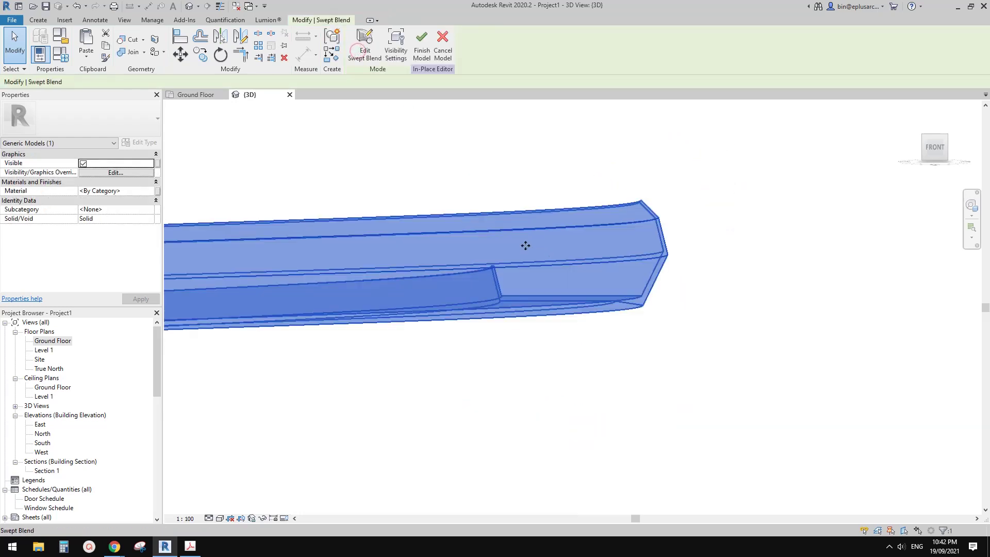
key(Escape)
Step: Examine the slope of the swept blend from the front and select the form
scroll(525, 246, down, 3)
middle_drag(519, 263, 580, 325)
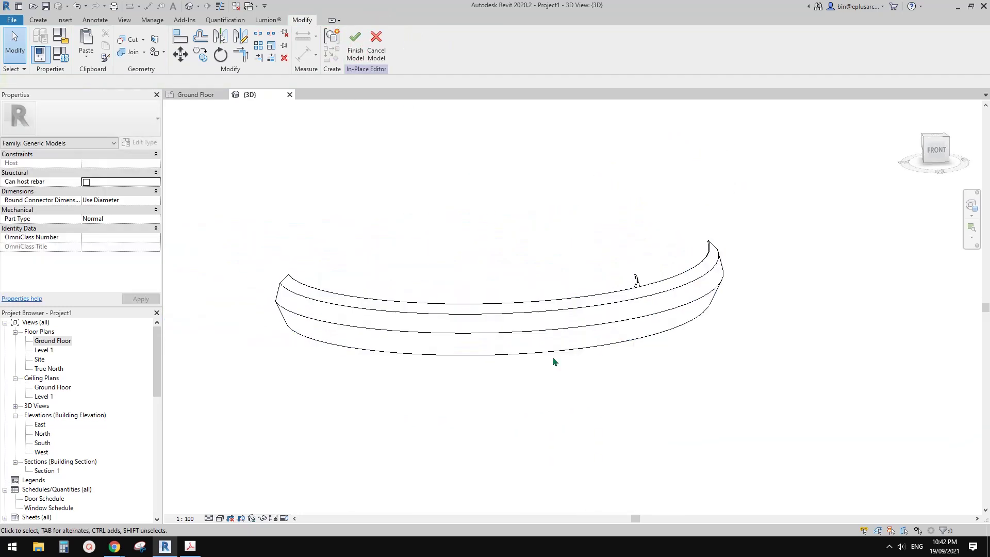
shift+middle_drag(553, 360, 679, 287)
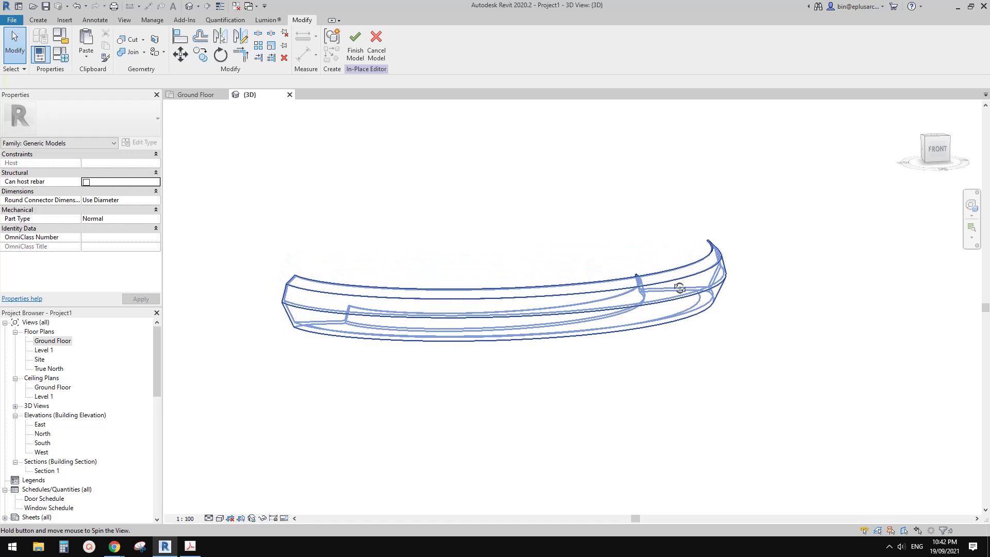
click(694, 288)
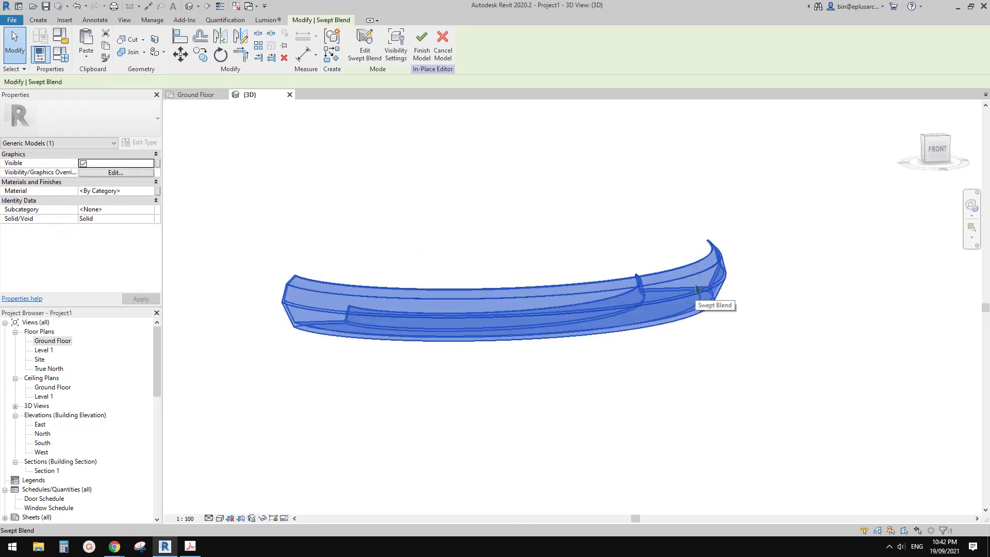
Step: Examine the half-ring swept blend's slope and end profiles from the front and from several angles
shift+middle_drag(695, 288, 680, 240)
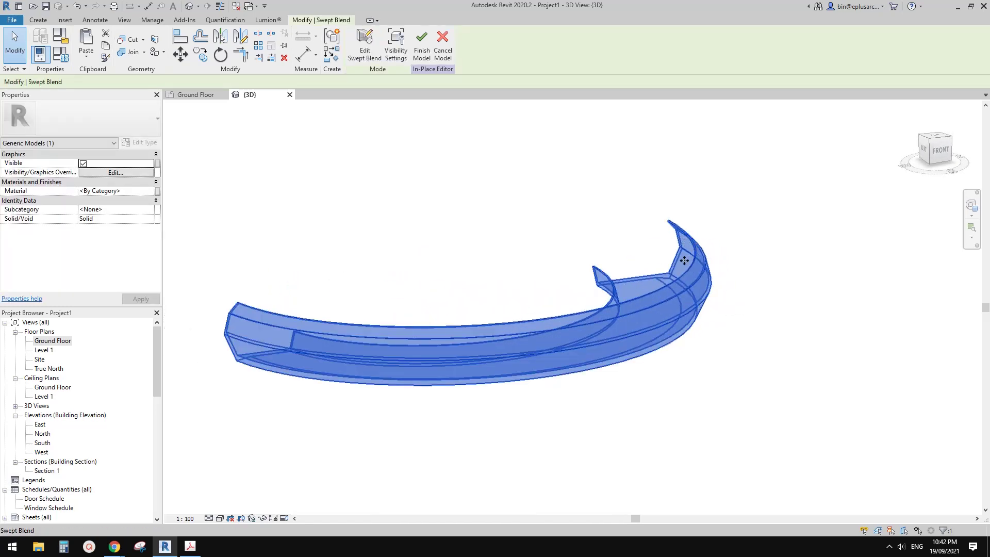
scroll(616, 284, up, 2)
shift+middle_drag(616, 284, 646, 305)
scroll(614, 298, down, 1)
key(Escape)
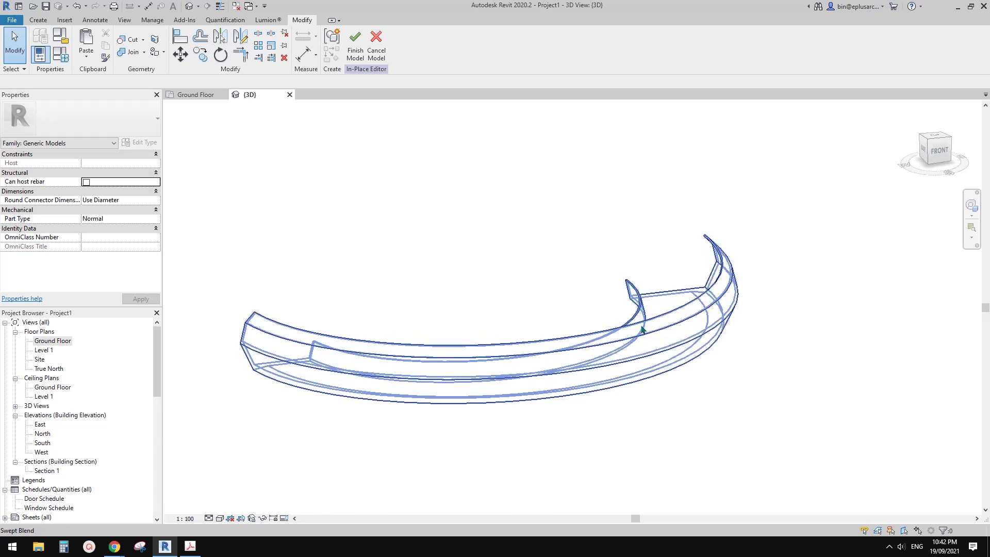
shift+middle_drag(685, 327, 681, 258)
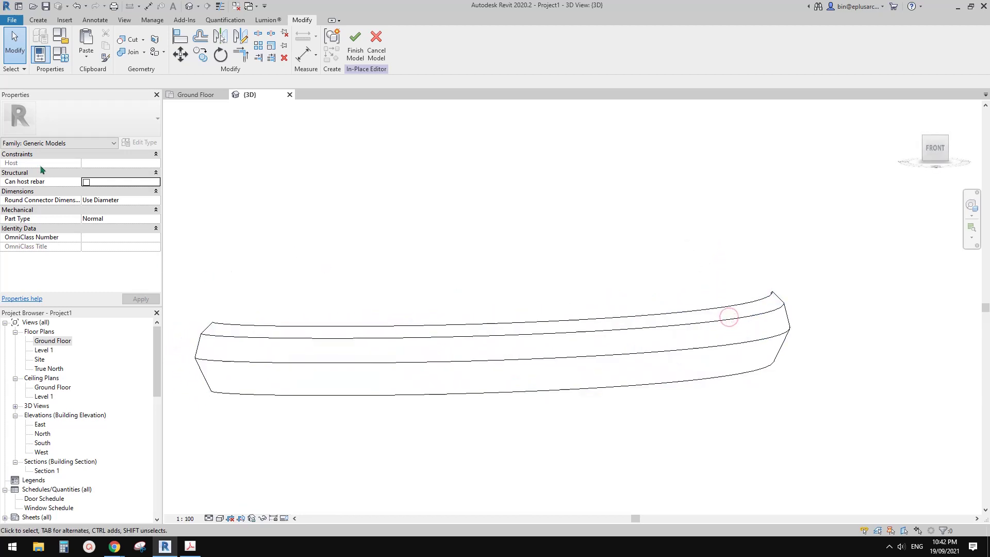
shift+middle_drag(395, 338, 424, 350)
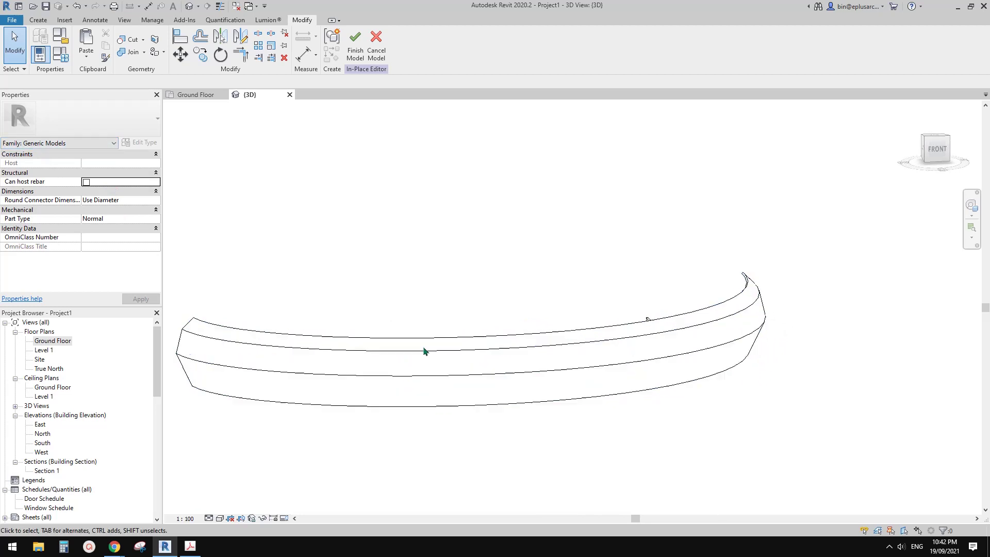
middle_drag(494, 352, 498, 356)
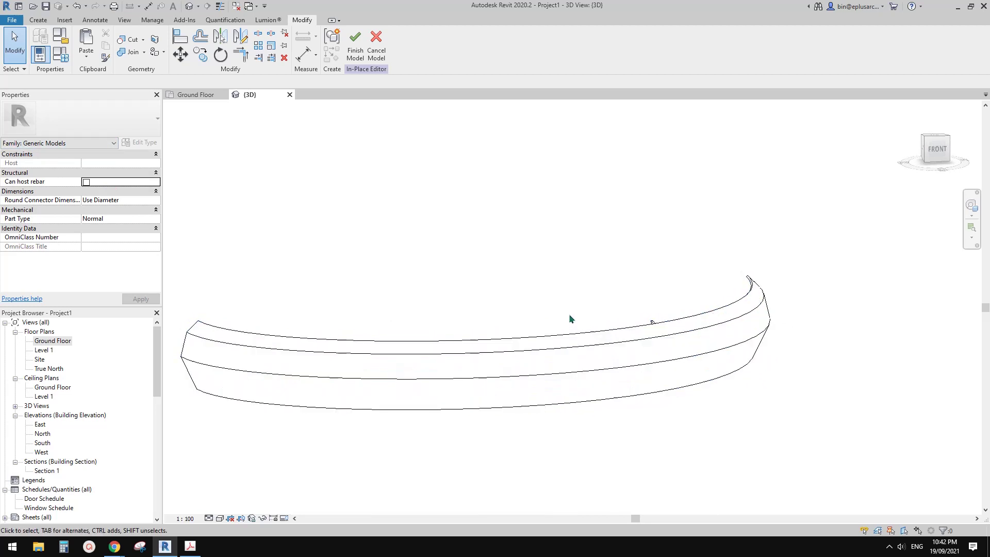
shift+middle_drag(718, 349, 661, 334)
middle_drag(531, 332, 523, 320)
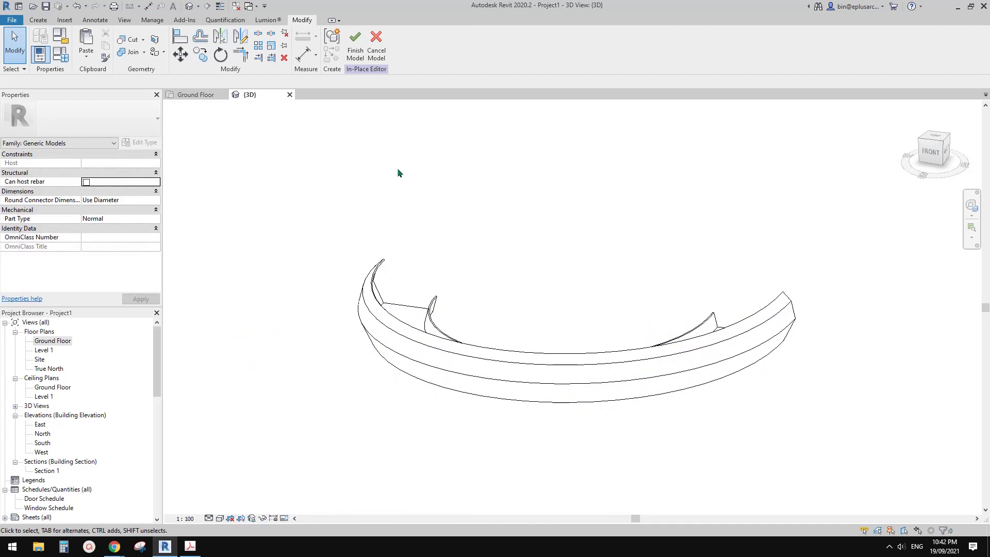
Step: In the Ground Floor plan, mirror a copy of the half-ring swept blend about its straight end edge
double_click(53, 340)
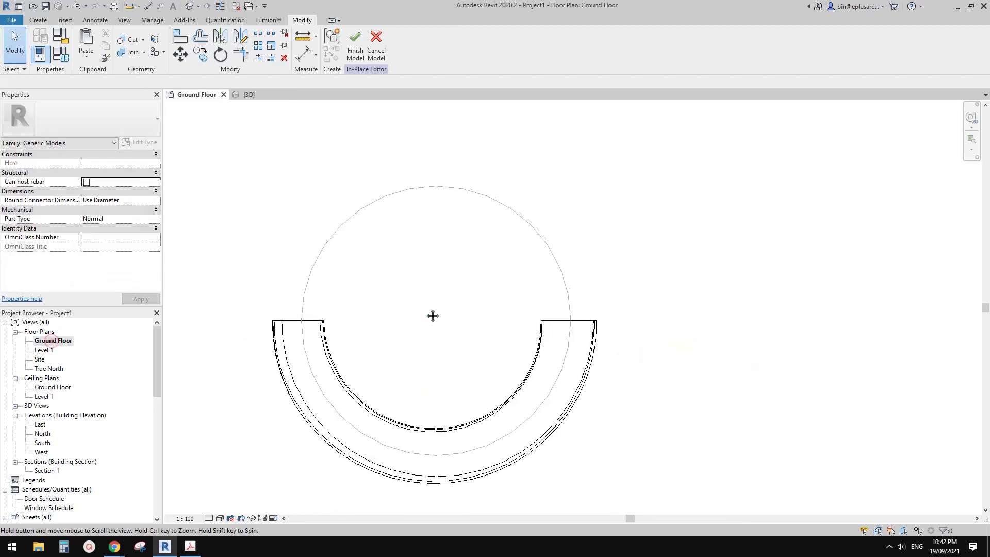
click(541, 335)
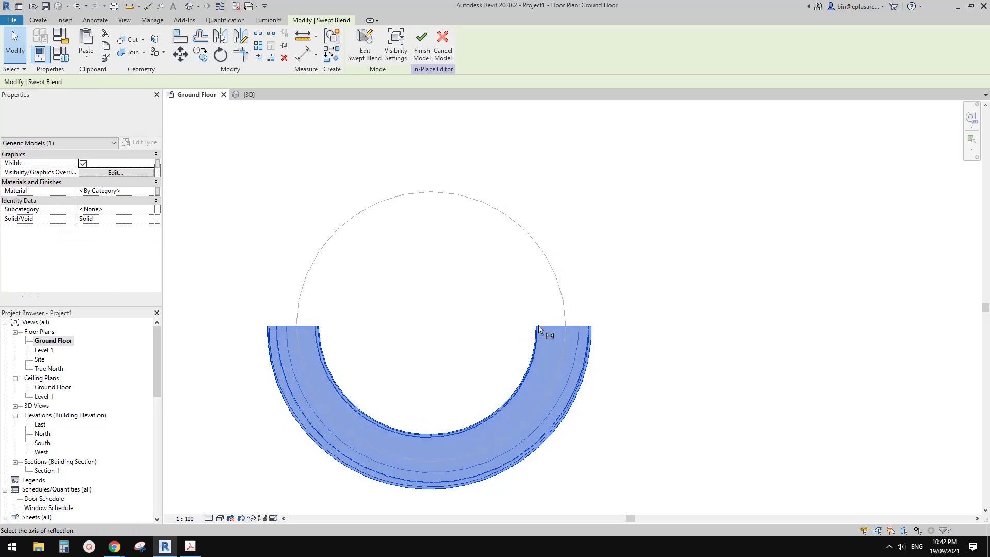
key(m)
key(m)
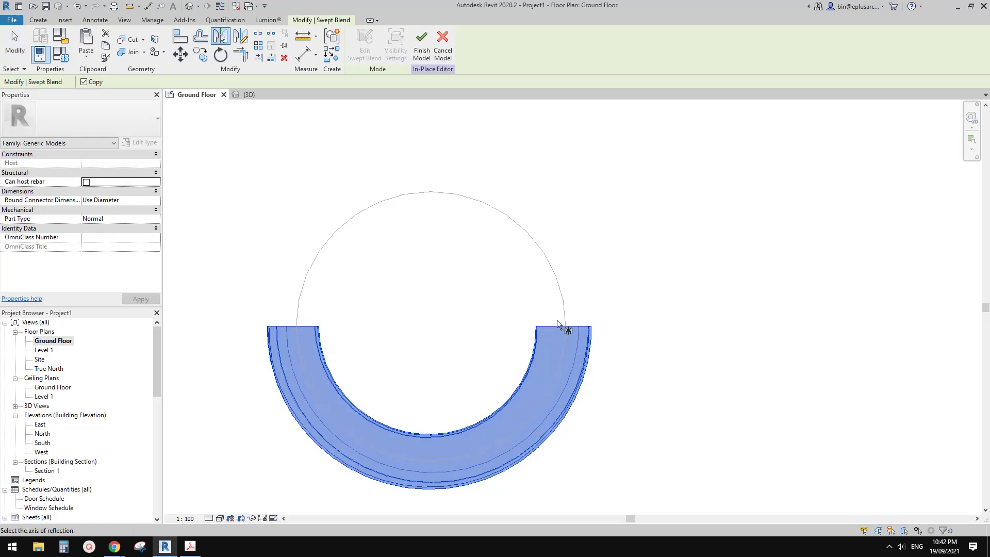
click(552, 326)
key(Escape)
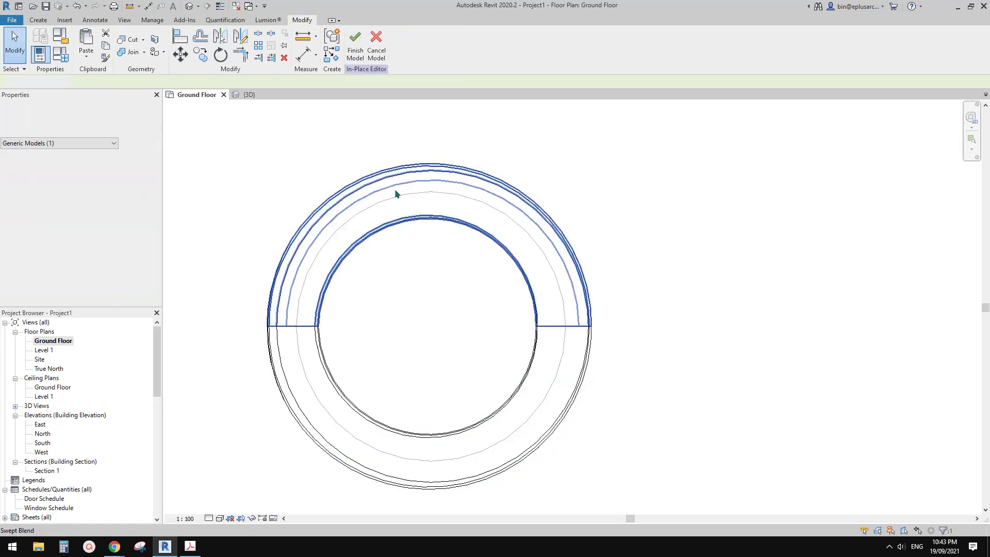
Step: In the 3D view, edit the mirrored north swept blend and open its west-end profile sketch
click(193, 10)
shift+middle_drag(603, 280, 528, 340)
click(532, 351)
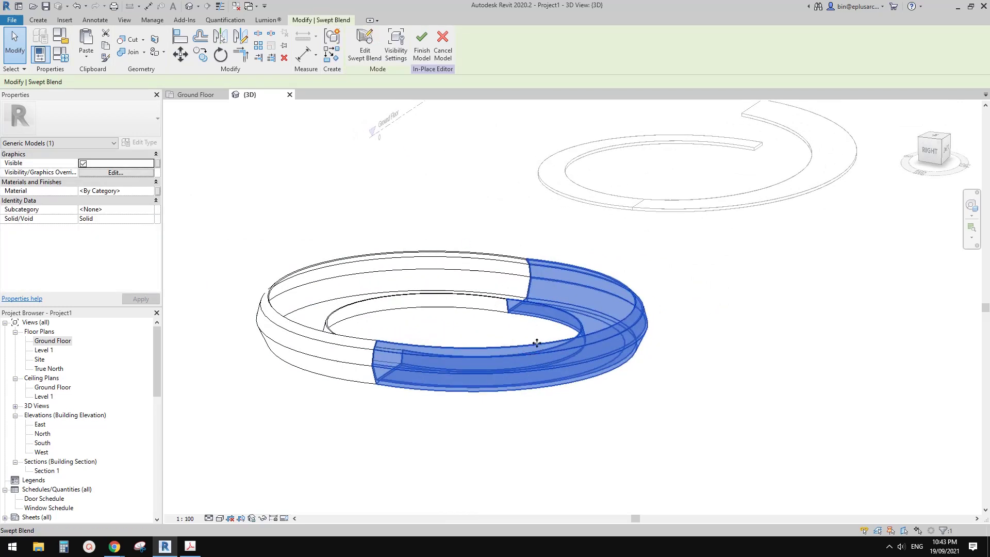
click(364, 46)
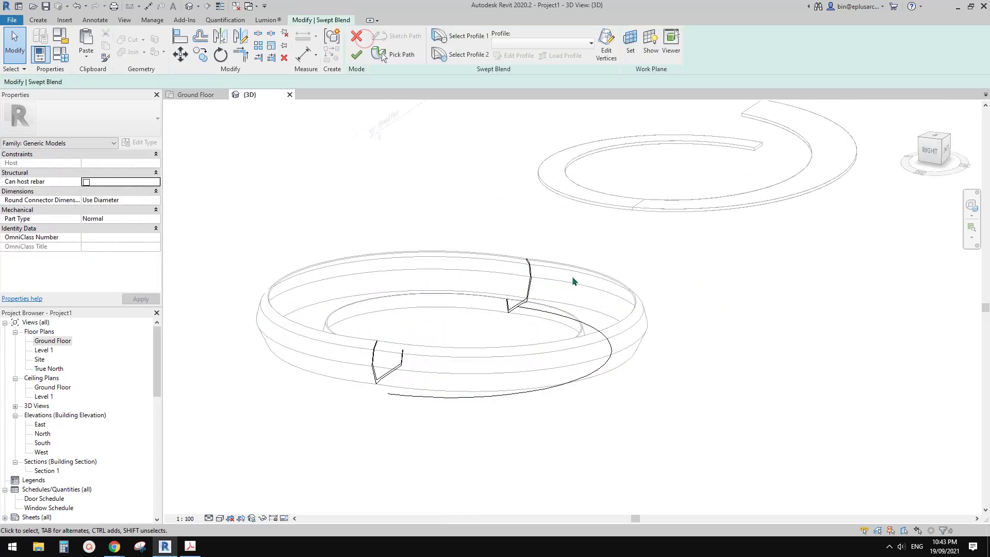
shift+middle_drag(574, 280, 511, 332)
click(543, 390)
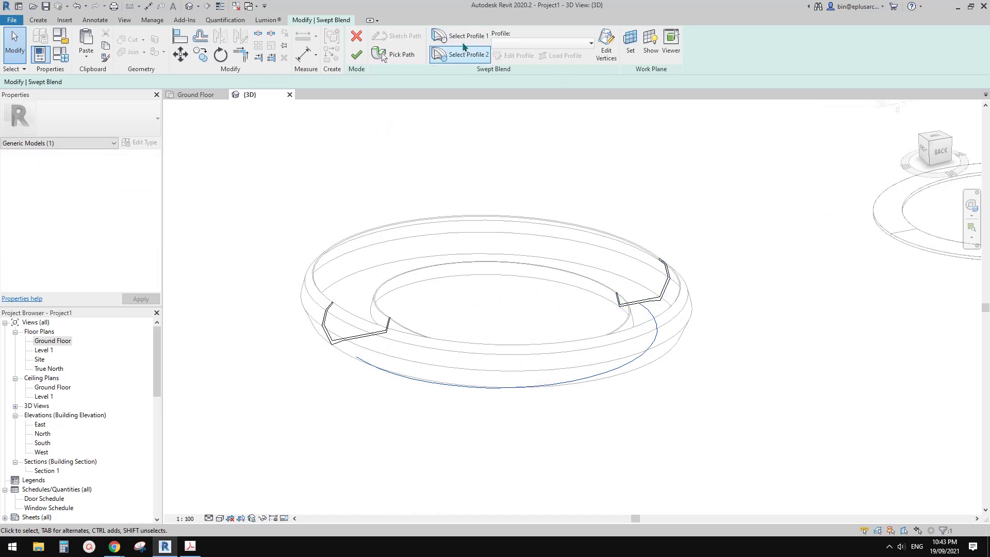
click(464, 50)
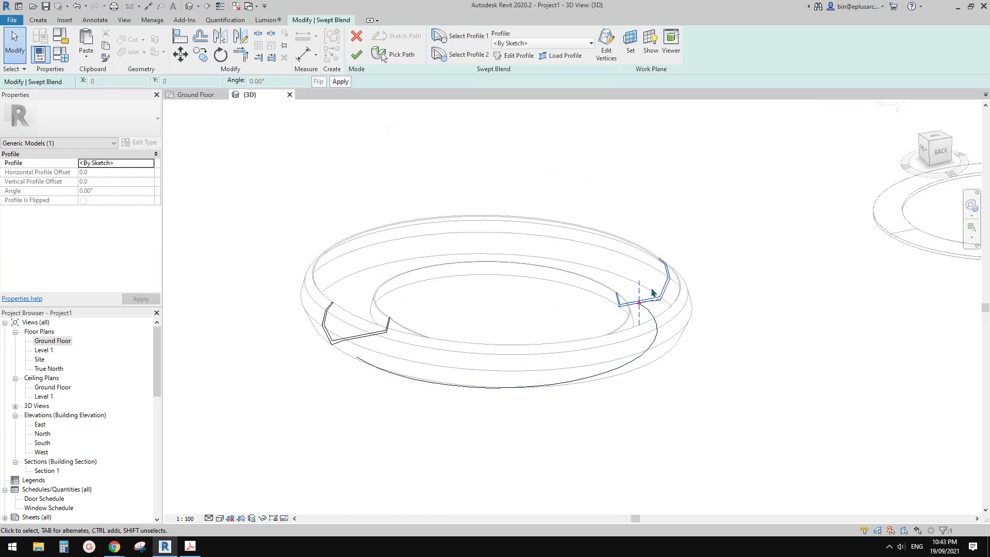
middle_drag(666, 308, 564, 327)
shift+middle_drag(565, 327, 567, 319)
click(518, 50)
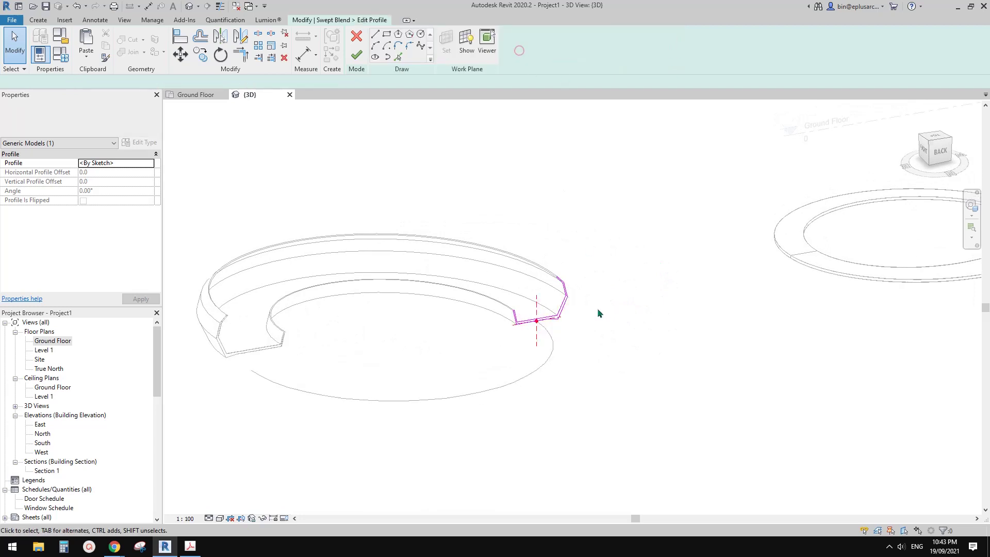
Step: Select all lines of the west-end profile and move them vertically upward, clear of the lower ramp
drag(610, 339, 622, 342)
middle_drag(602, 335, 566, 340)
key(Right)
key(Right)
key(Right)
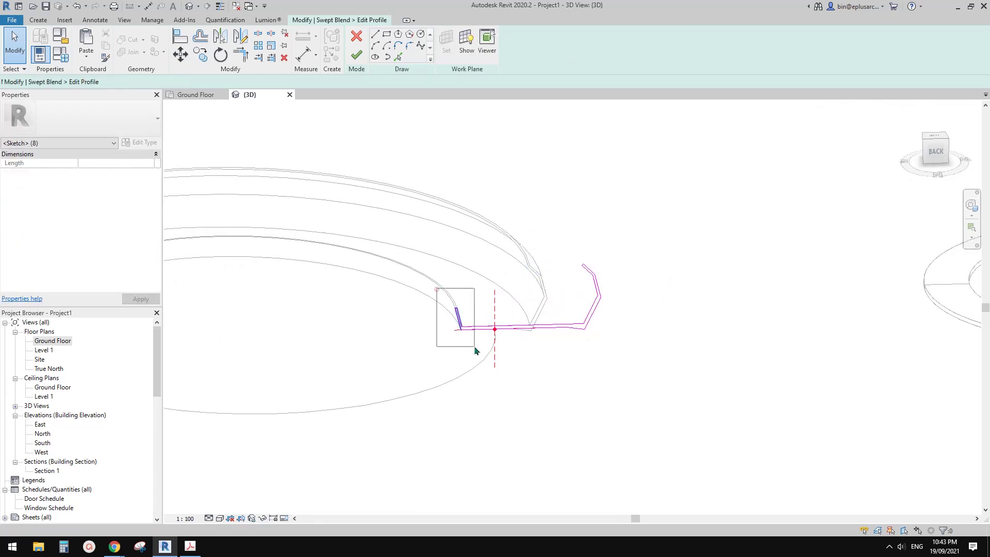
drag(475, 350, 475, 346)
scroll(476, 343, down, 3)
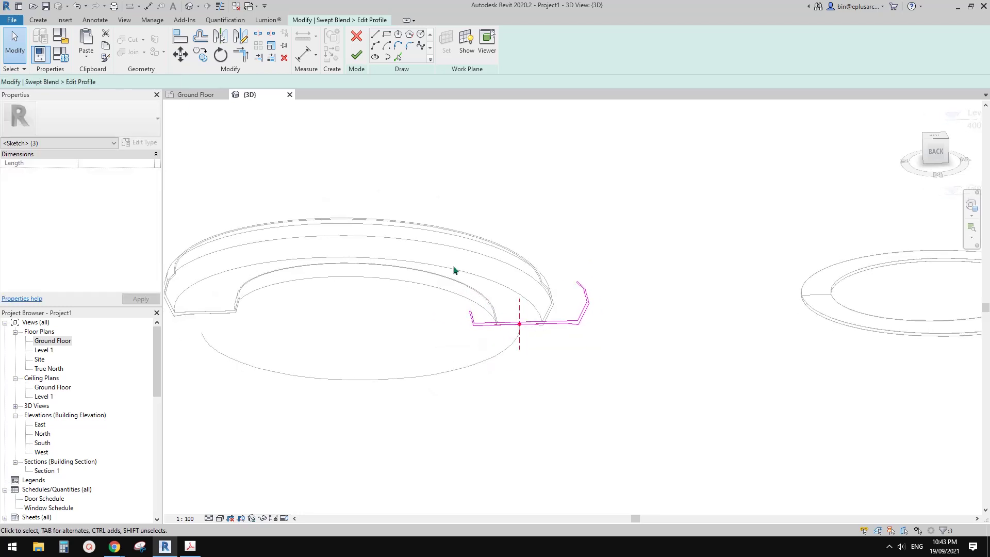
drag(437, 226, 633, 339)
key(m)
key(v)
middle_drag(578, 323, 596, 298)
click(610, 308)
click(609, 262)
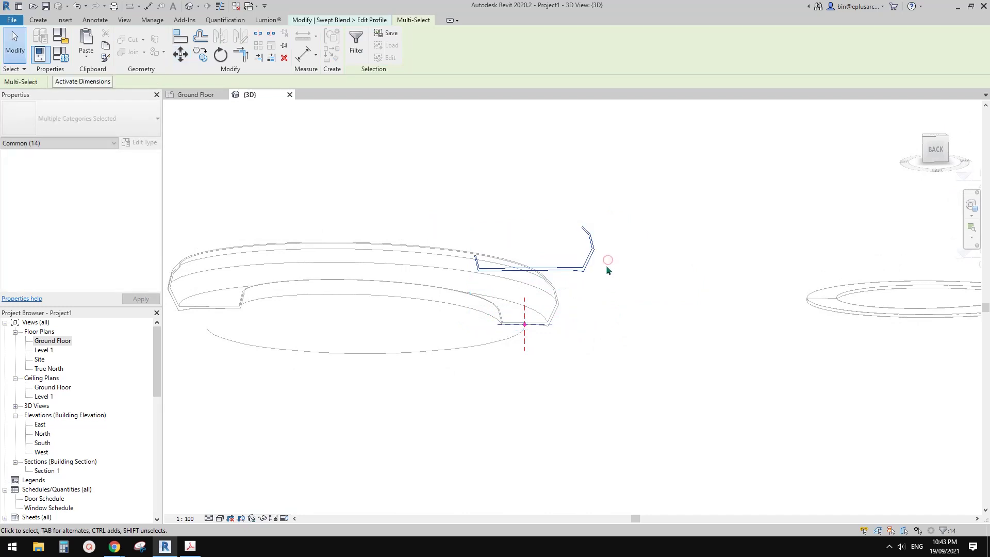
Step: Finish the west-end profile sketch and the mirrored swept blend edit, and deselect the form
mouse_move(606, 263)
shift+middle_down()
mouse_move(323, 258)
mouse_move(504, 285)
mouse_move(610, 271)
mouse_move(603, 287)
mouse_move(620, 292)
mouse_move(593, 258)
shift+middle_up()
click(620, 292)
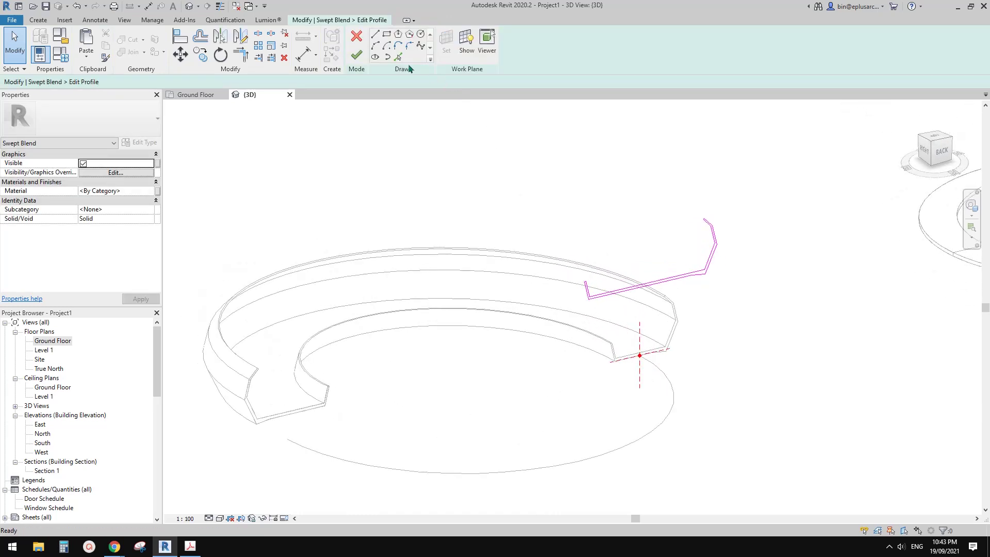
click(361, 57)
click(539, 208)
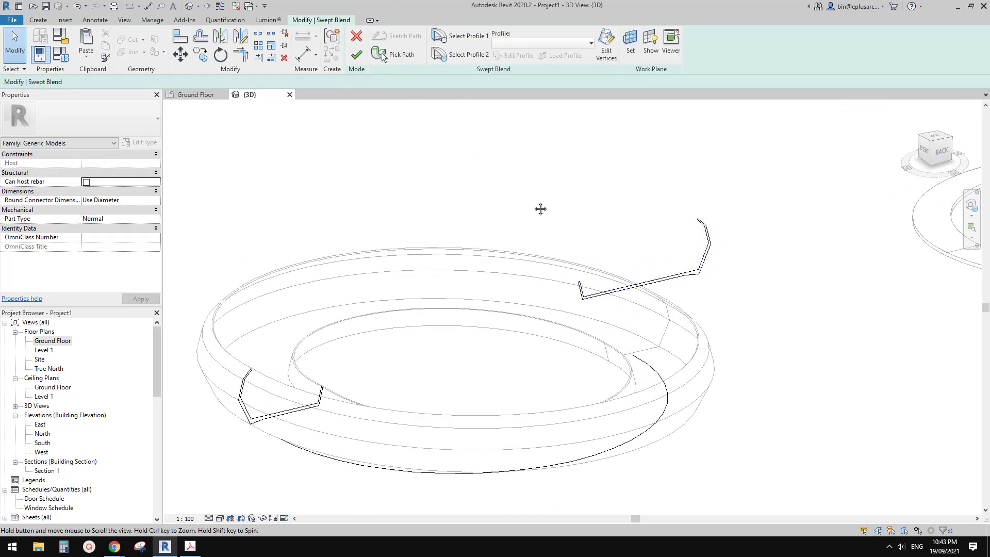
click(356, 55)
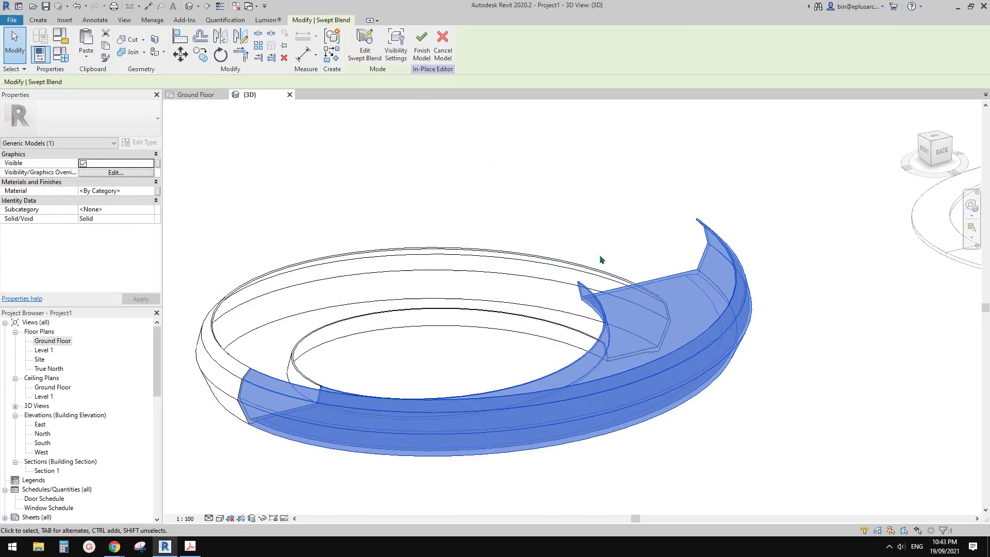
shift+middle_drag(601, 258, 576, 215)
click(784, 402)
middle_drag(783, 399, 729, 389)
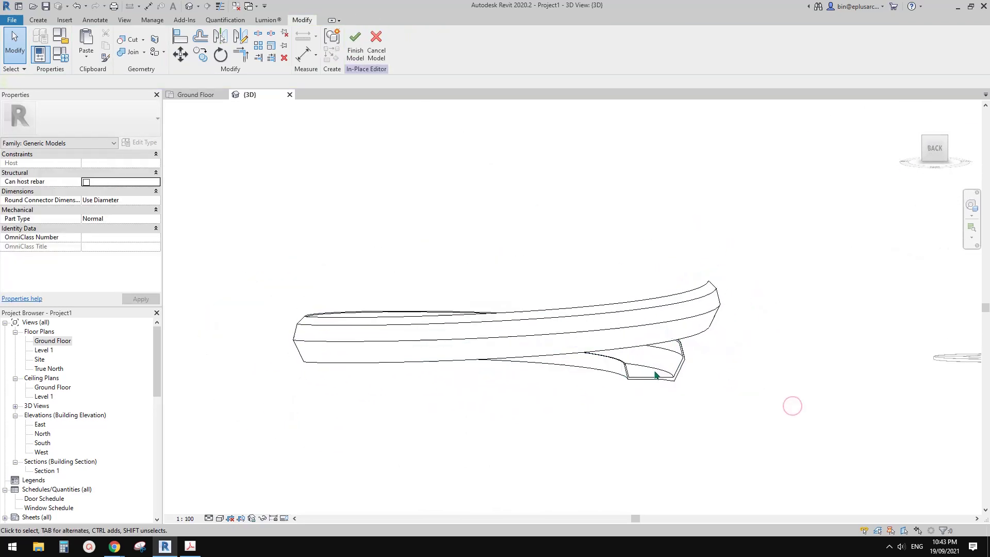
Step: Check the joined ramp halves from different sides and finish the in-place model
shift+middle_drag(491, 356, 711, 438)
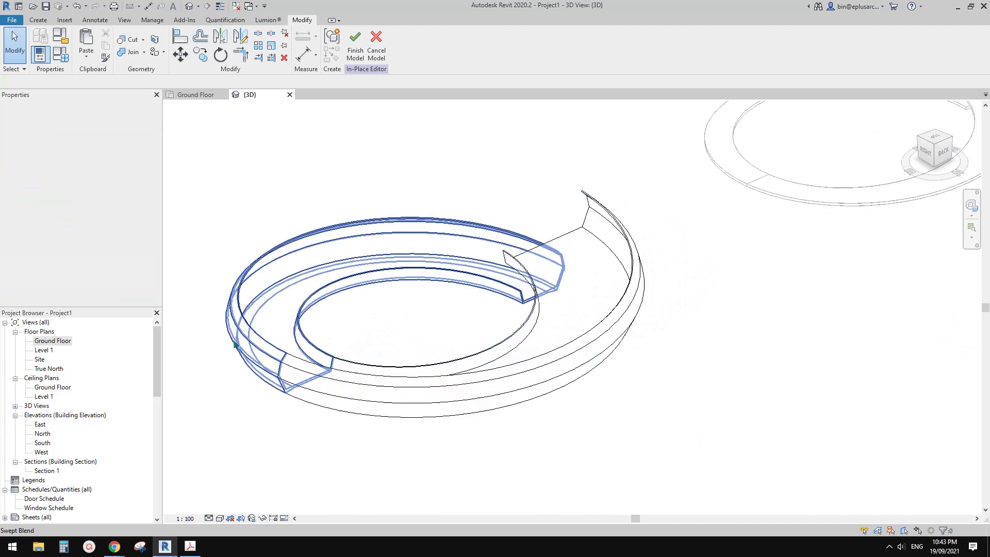
shift+middle_drag(262, 350, 318, 281)
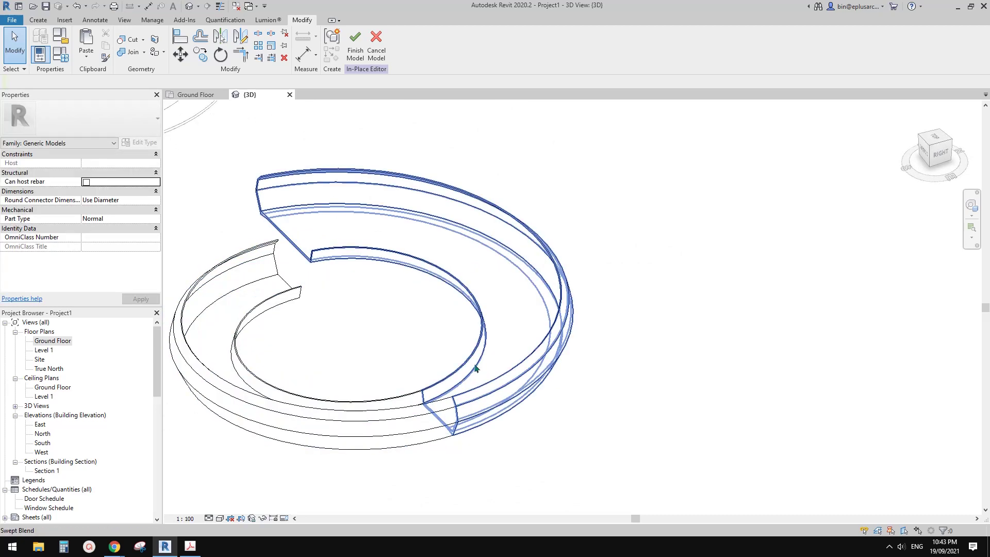
shift+middle_drag(325, 320, 587, 311)
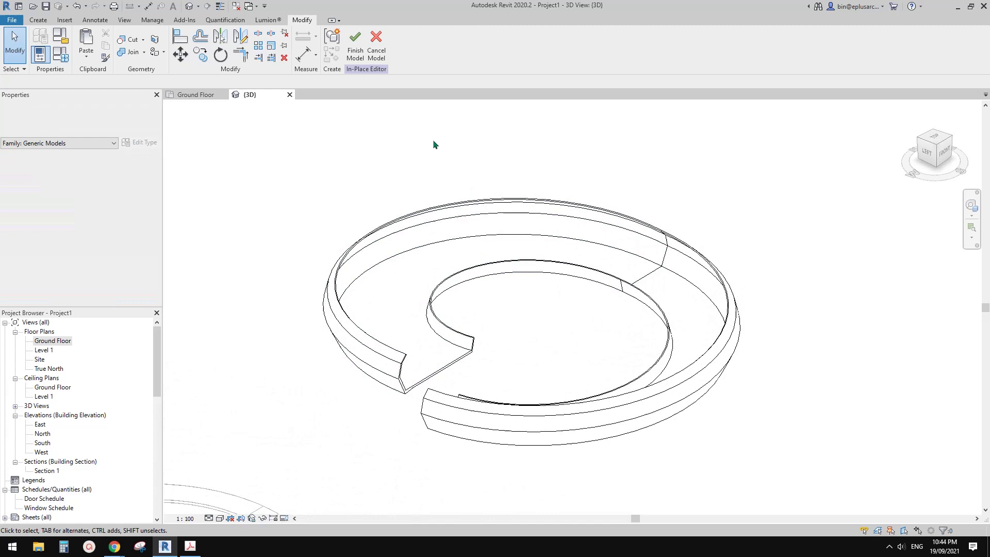
click(355, 50)
click(411, 310)
shift+middle_drag(411, 310, 453, 340)
key(Escape)
scroll(489, 331, up, 2)
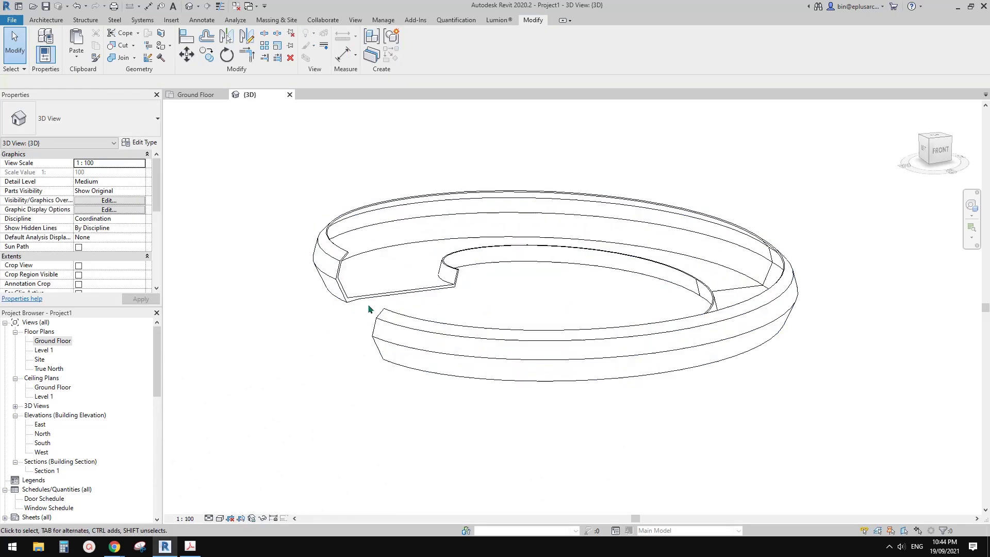
Step: Start a new wall in the 3D view and set its type to Generic 200mm Wall
shift+middle_drag(324, 257, 306, 270)
scroll(306, 269, up, 3)
scroll(381, 262, up, 1)
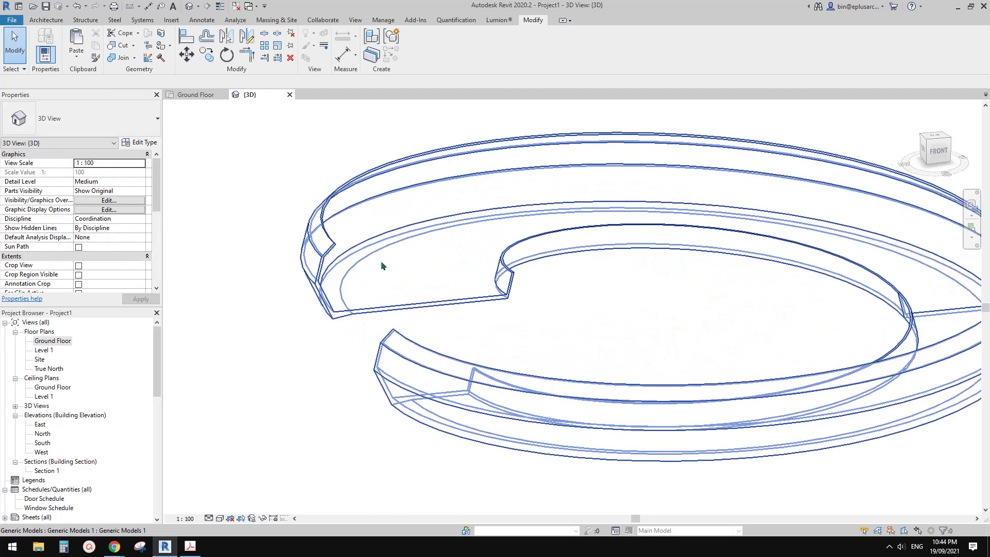
middle_drag(368, 268, 438, 284)
key(w)
key(a)
click(102, 122)
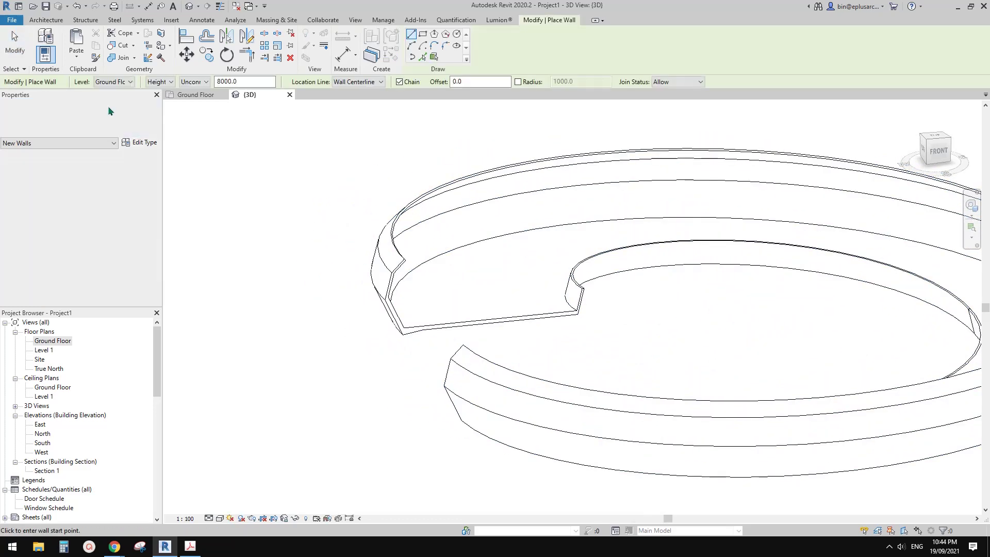
click(102, 122)
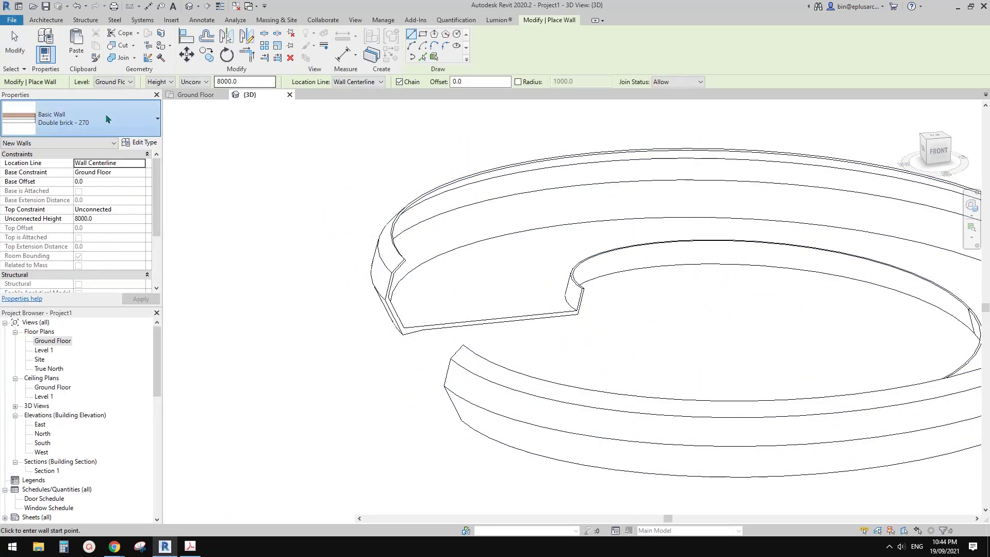
click(103, 123)
scroll(94, 230, down, 1)
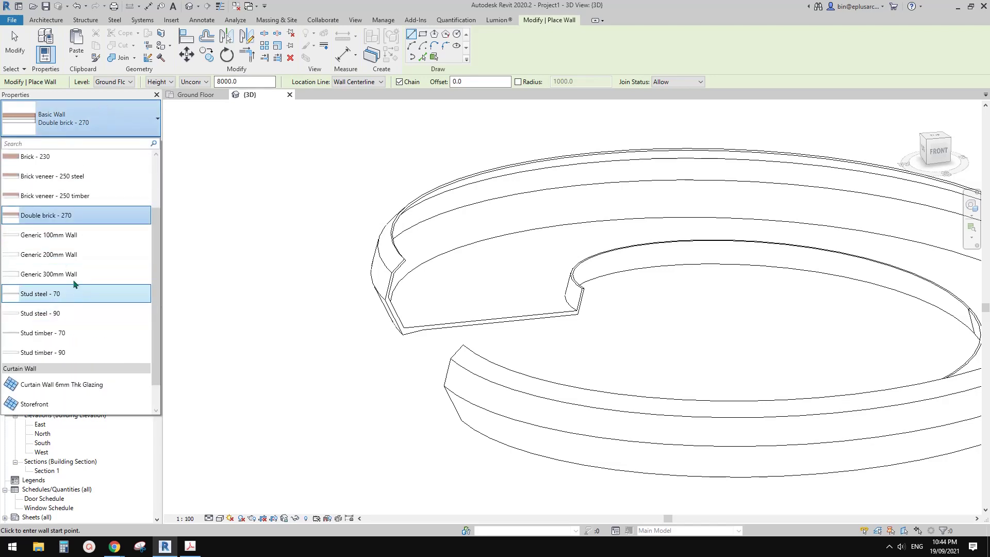
click(73, 246)
click(103, 122)
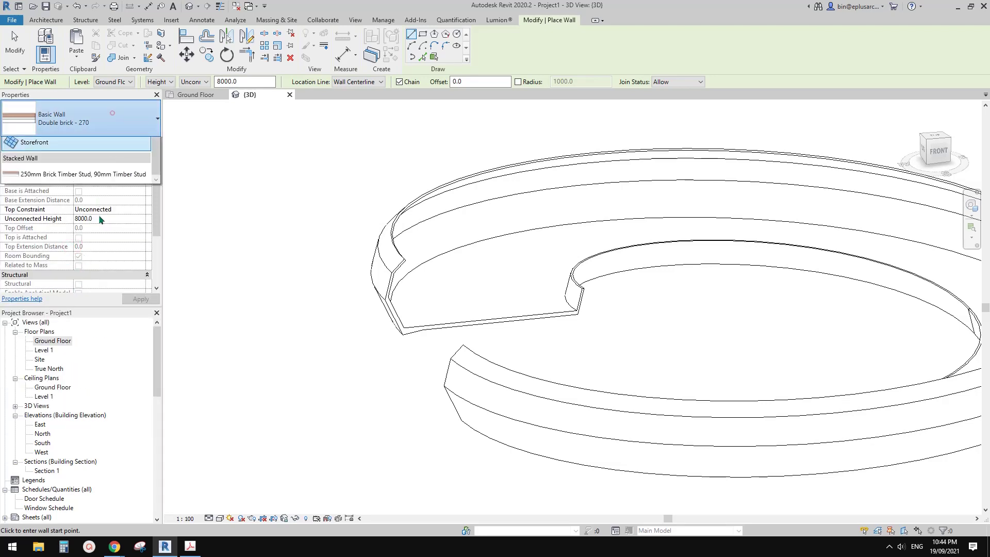
click(67, 225)
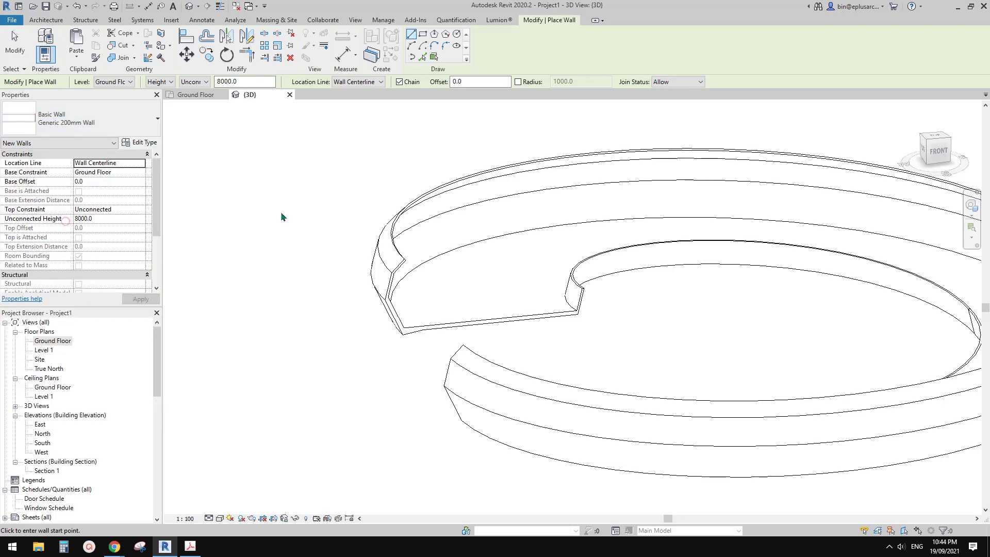
Step: Place Generic 200mm walls by picking faces of the upper ramp form, covering its outer side and inner parapet
shift+middle_drag(413, 265, 434, 193)
click(434, 58)
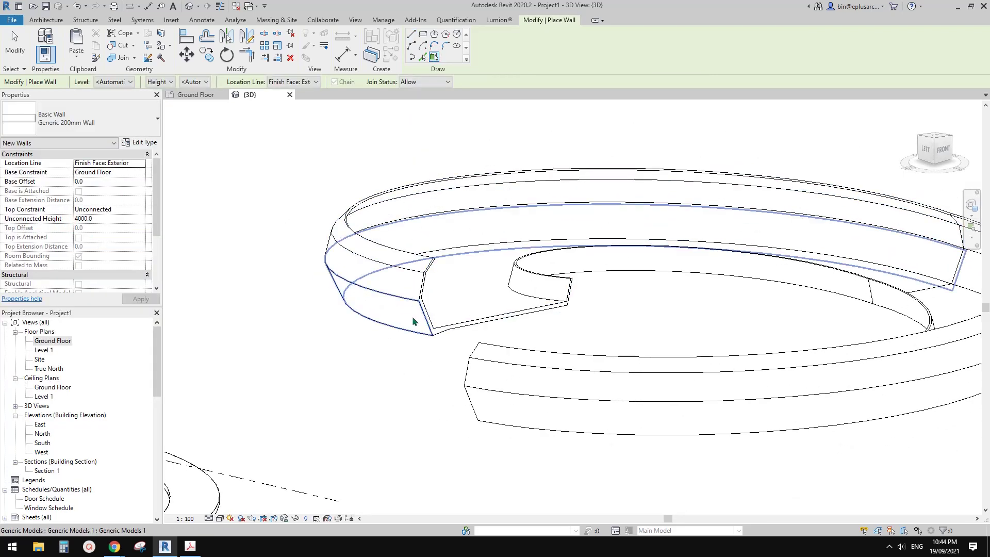
shift+middle_drag(421, 320, 368, 195)
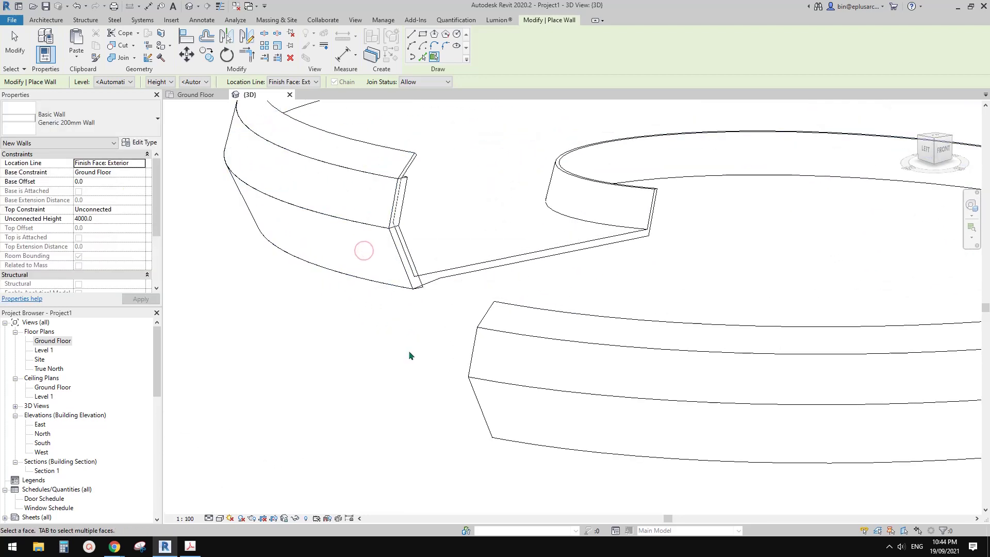
shift+middle_drag(509, 283, 514, 270)
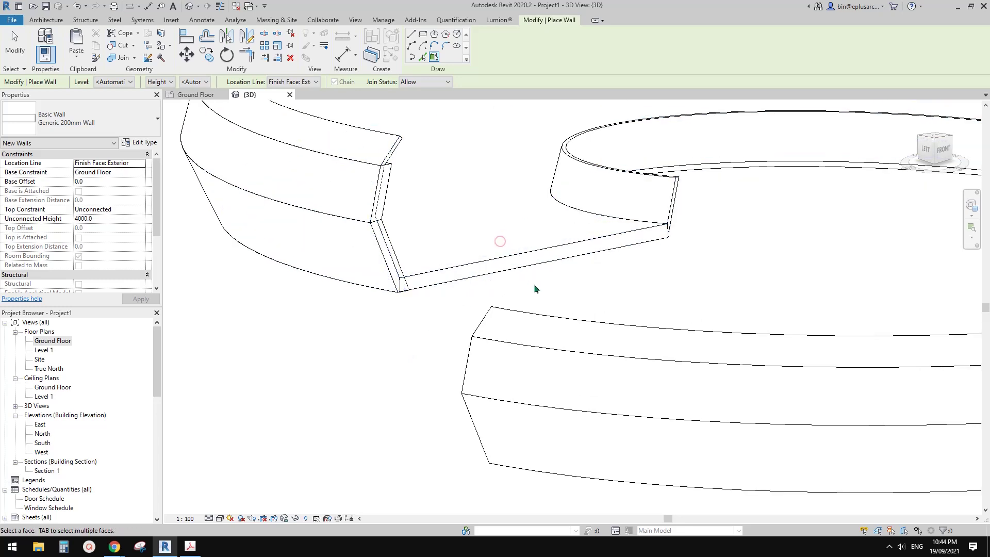
shift+middle_drag(555, 282, 487, 269)
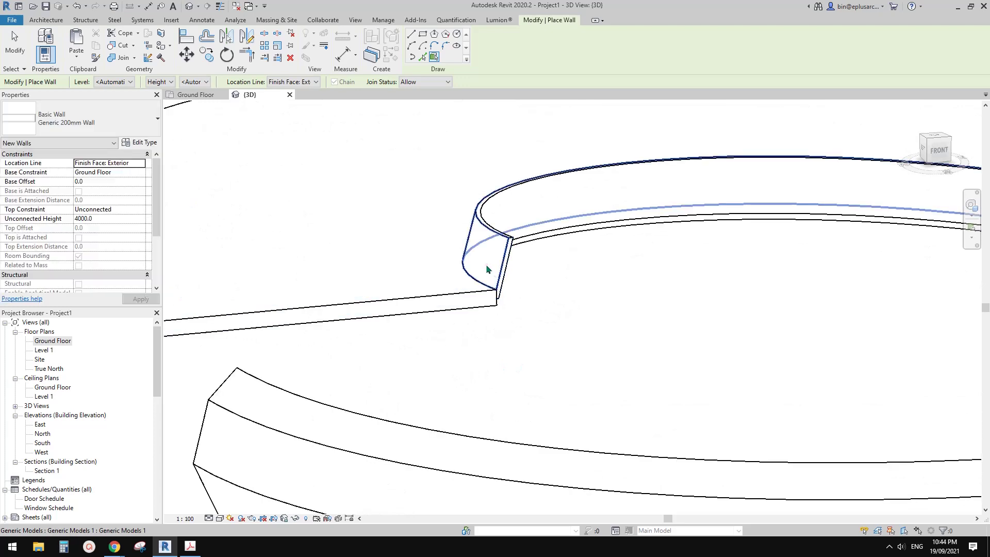
shift+middle_drag(499, 420, 413, 260)
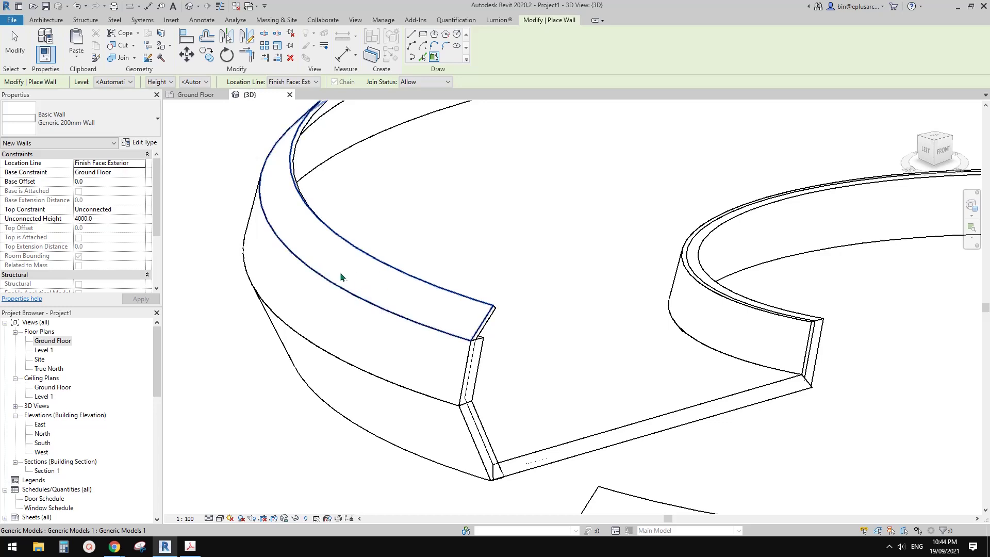
Step: Set the type for a new architectural wall to the Storefront curtain wall
middle_drag(295, 209, 312, 225)
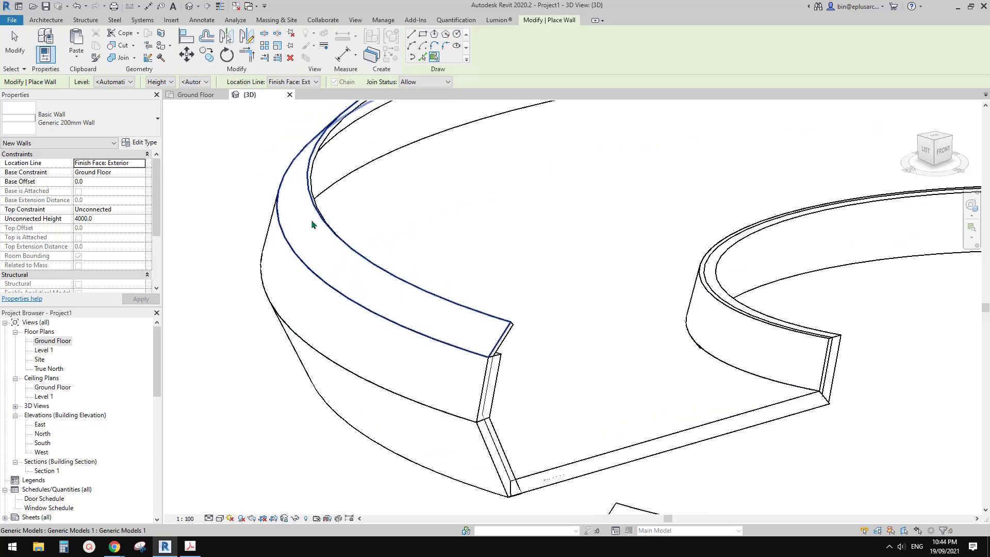
click(47, 20)
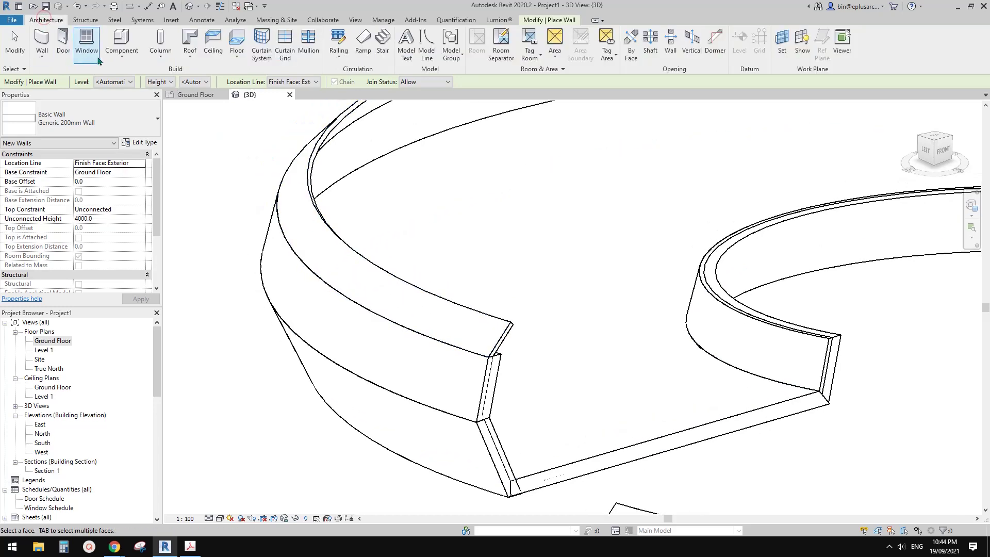
click(42, 58)
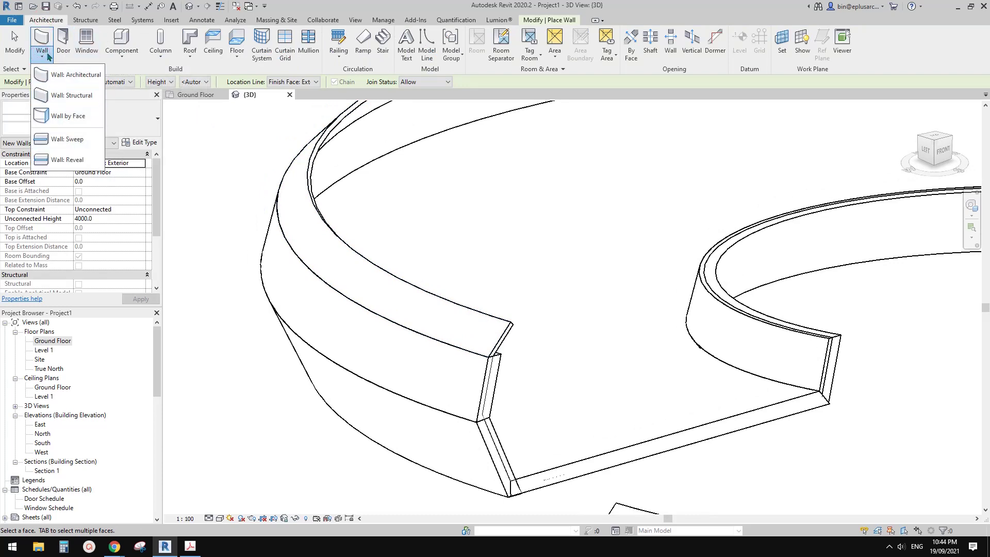
click(72, 74)
click(71, 119)
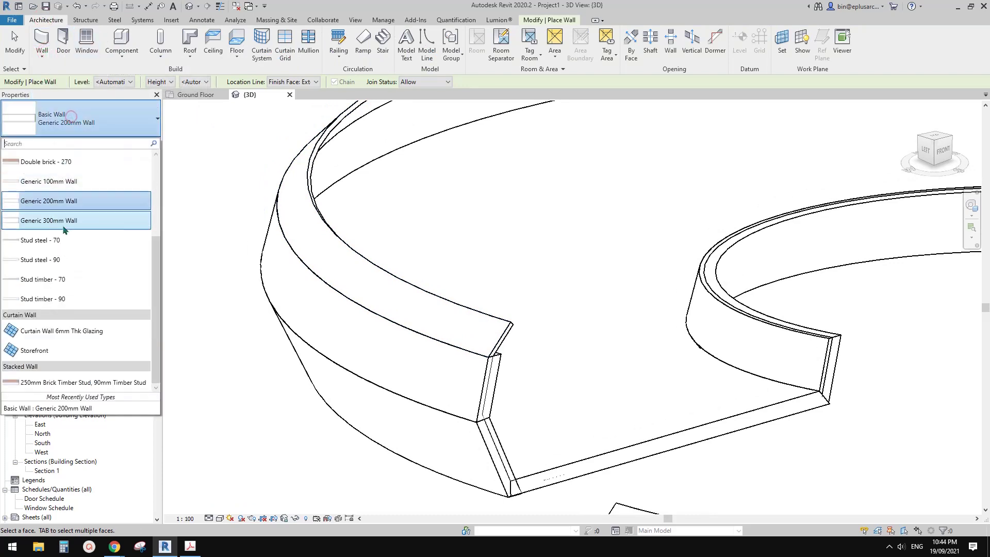
click(61, 350)
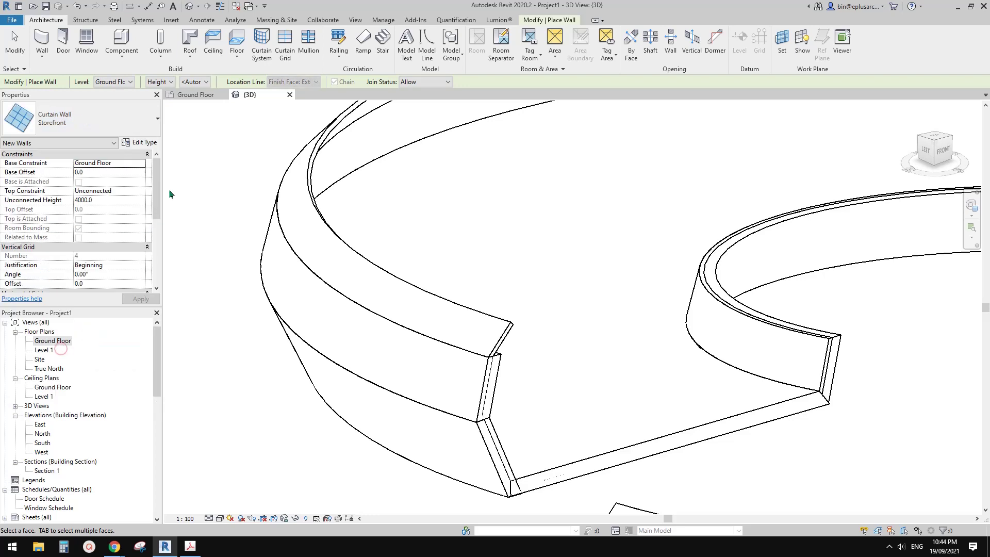
click(98, 120)
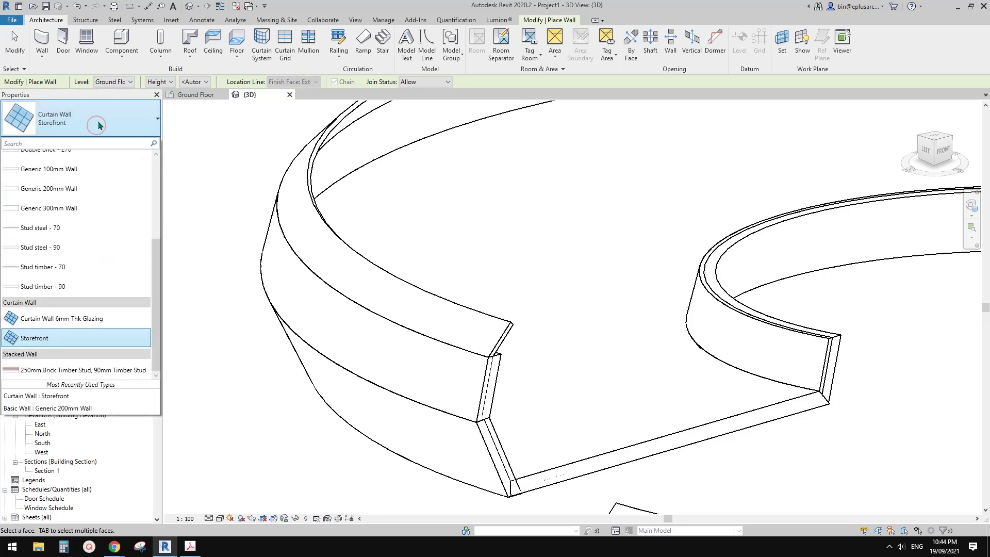
click(98, 121)
middle_drag(360, 197, 382, 209)
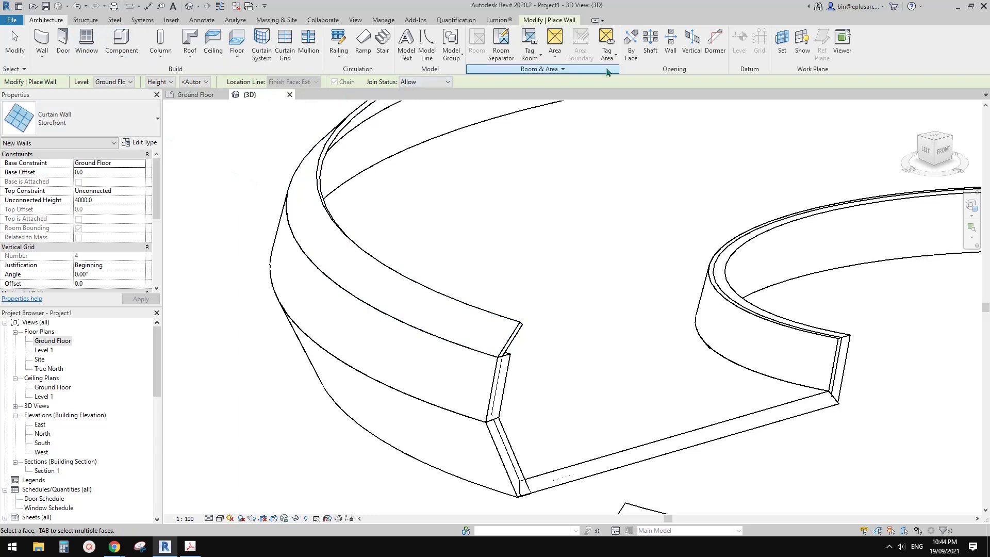
key(Escape)
key(Escape)
Step: Try to place a Storefront curtain wall on the sloping top band of the ramp's outer side
click(42, 55)
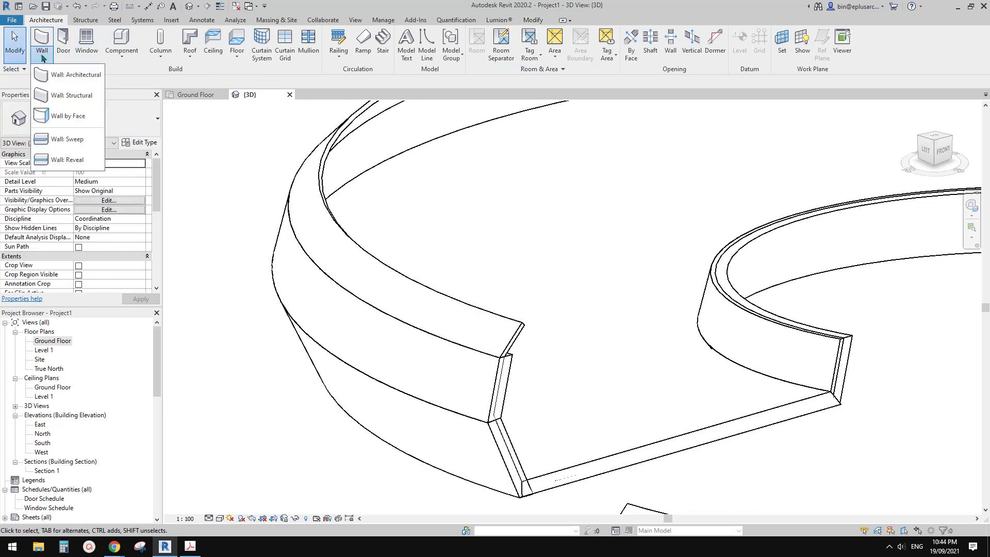
click(73, 74)
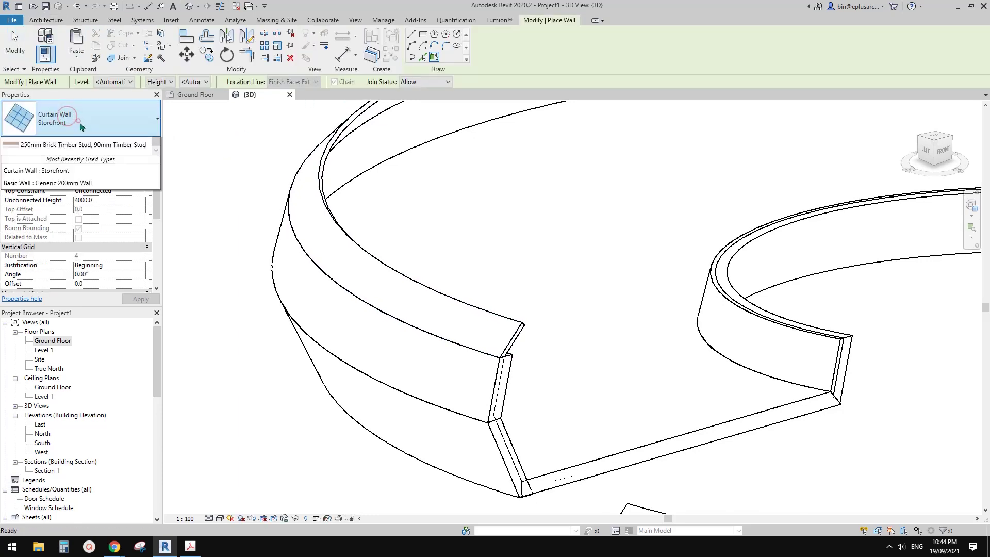
click(67, 118)
click(351, 258)
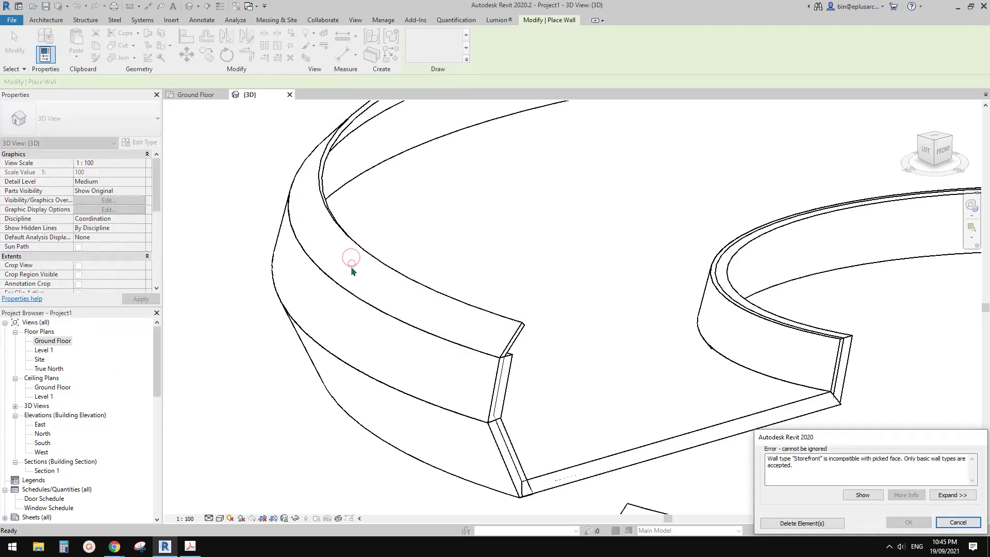
drag(816, 442, 496, 207)
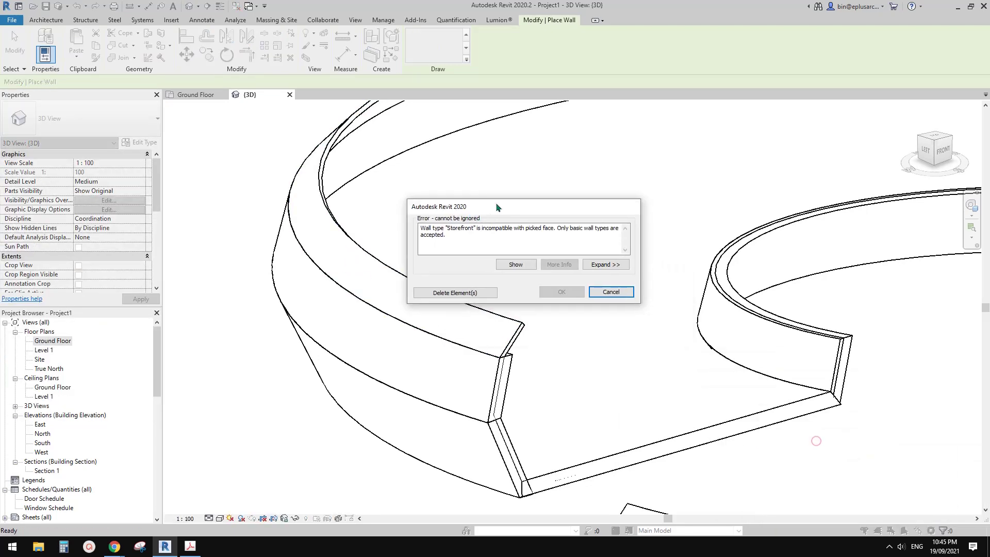
click(611, 292)
Step: Start a 1500 x 3000mm curtain system by face and pick the sloping top band of the ramp's outer side
shift+middle_drag(441, 248, 433, 258)
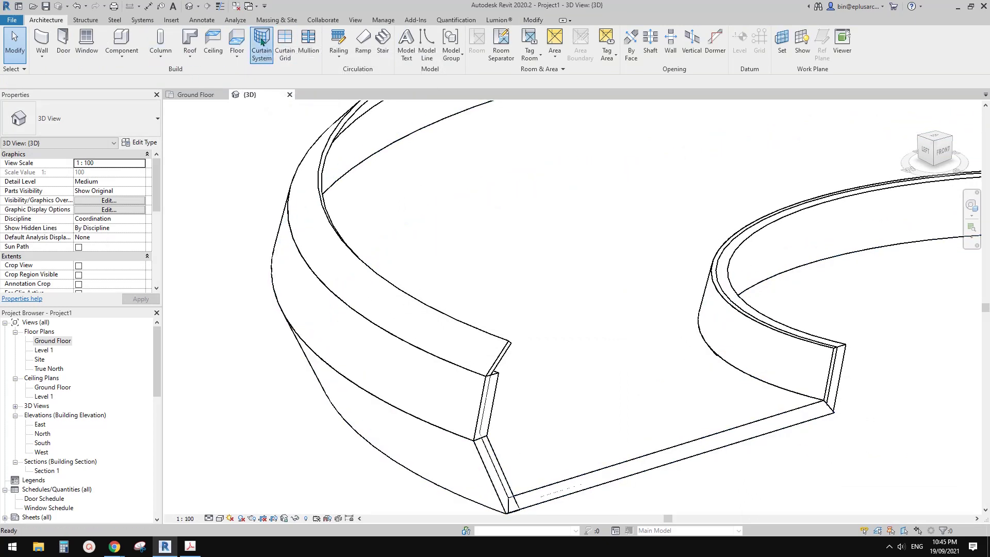
click(261, 41)
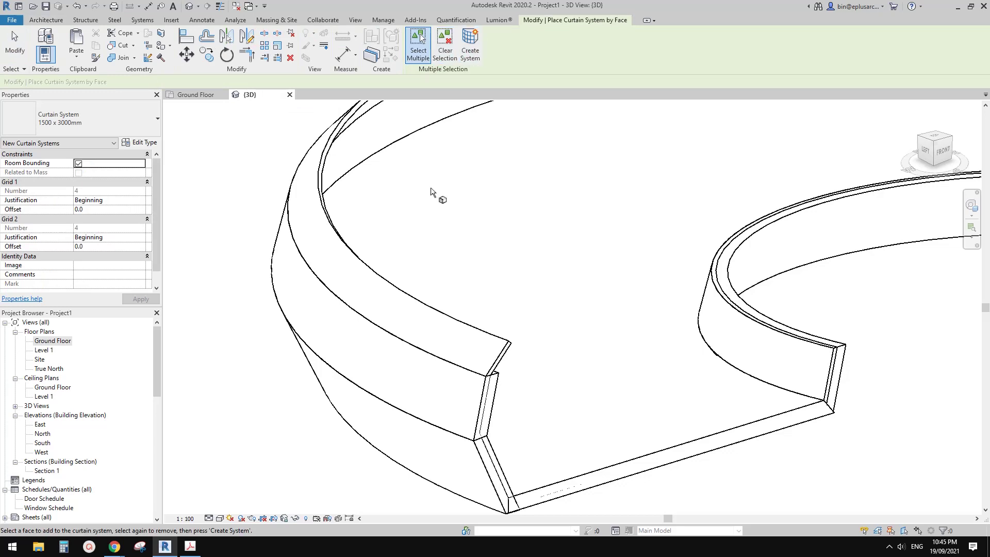
click(404, 311)
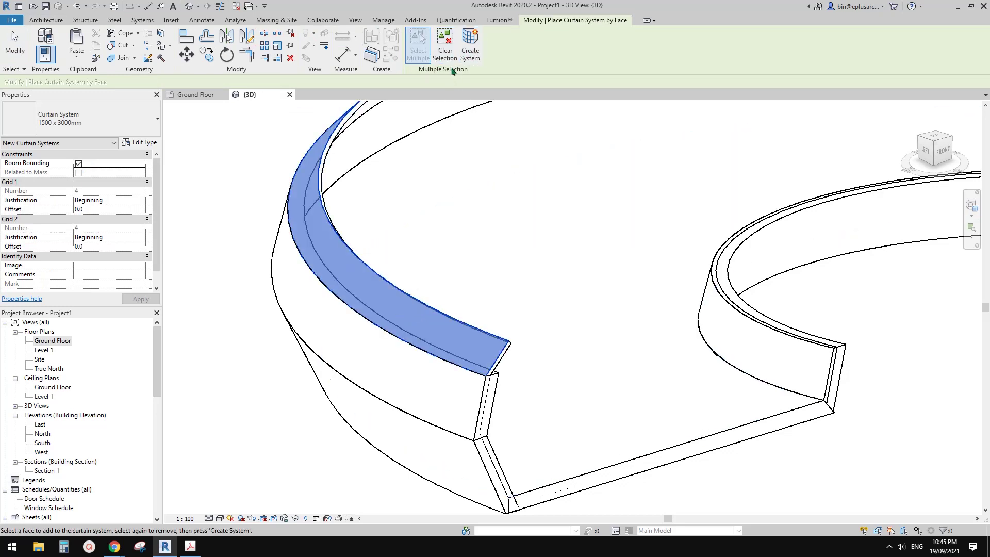
Step: In the curtain system's type properties, set all Grid 1 interior and border mullions to Rectangular Mullion 50 x 150mm
click(135, 143)
drag(479, 269, 479, 298)
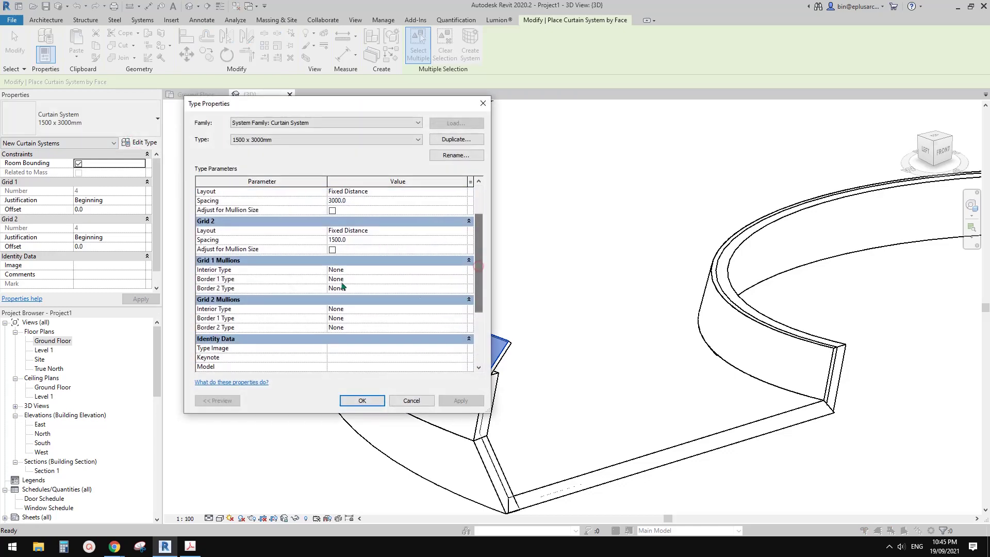
click(463, 270)
click(401, 309)
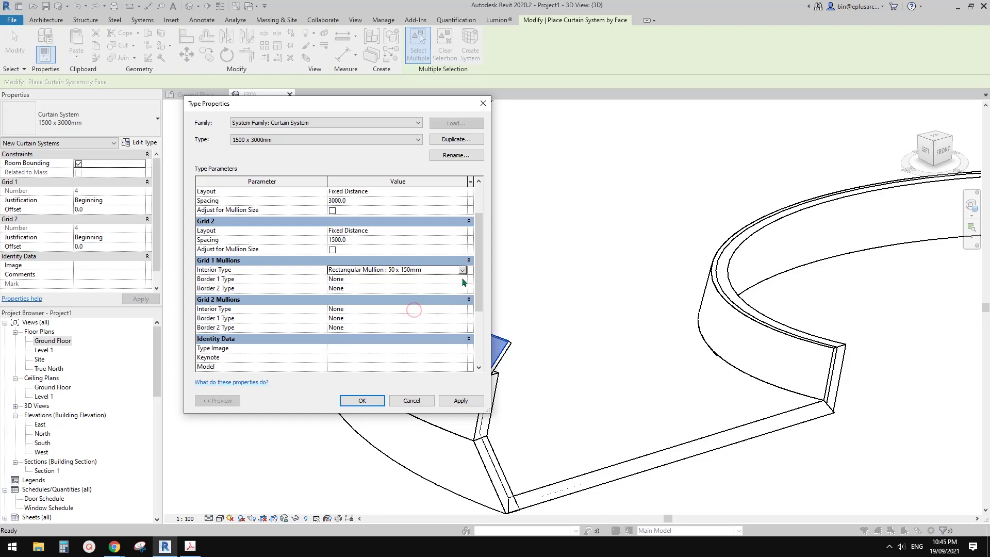
click(462, 278)
click(413, 312)
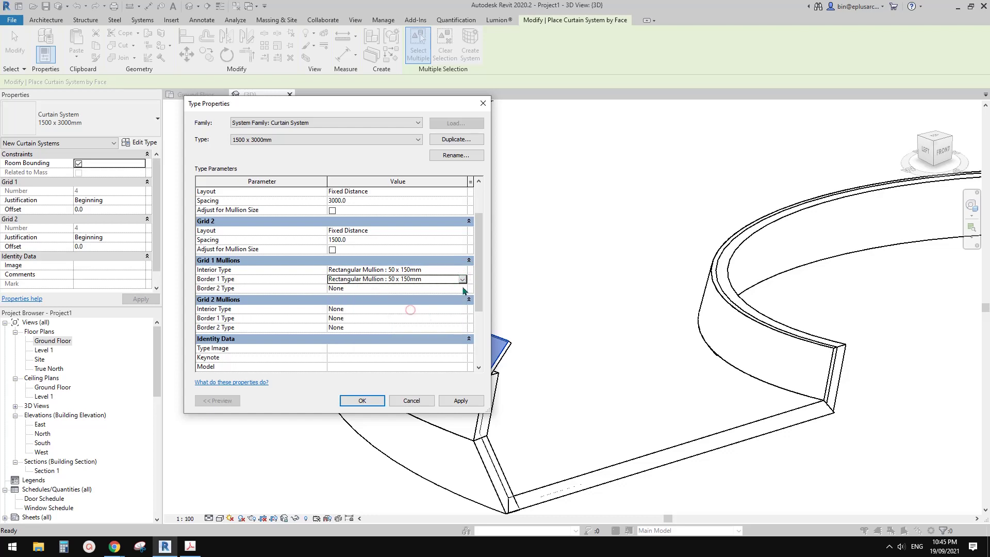
click(463, 288)
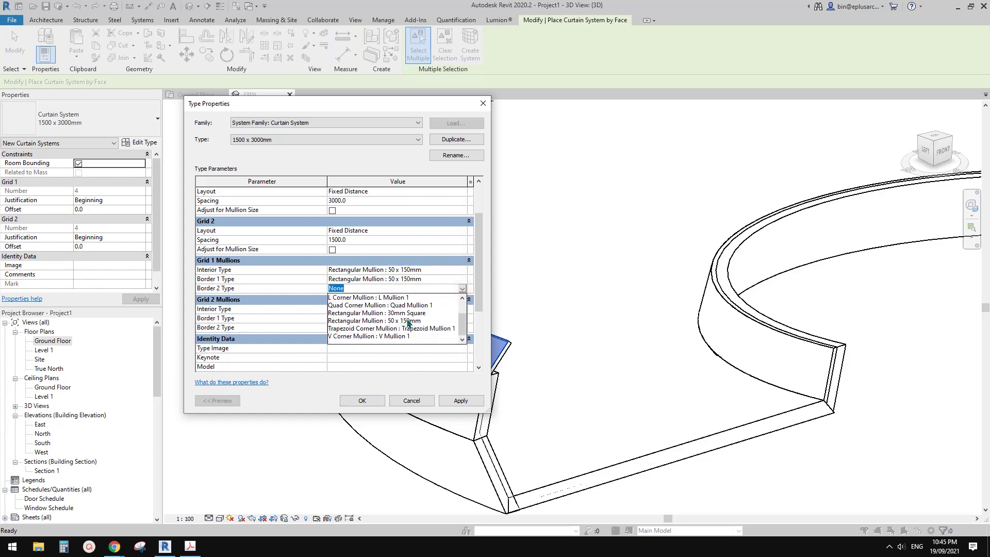
click(407, 320)
Step: Set all Grid 2 interior and border mullions to Rectangular Mullion 50 x 150mm and accept the type properties
click(462, 309)
click(407, 349)
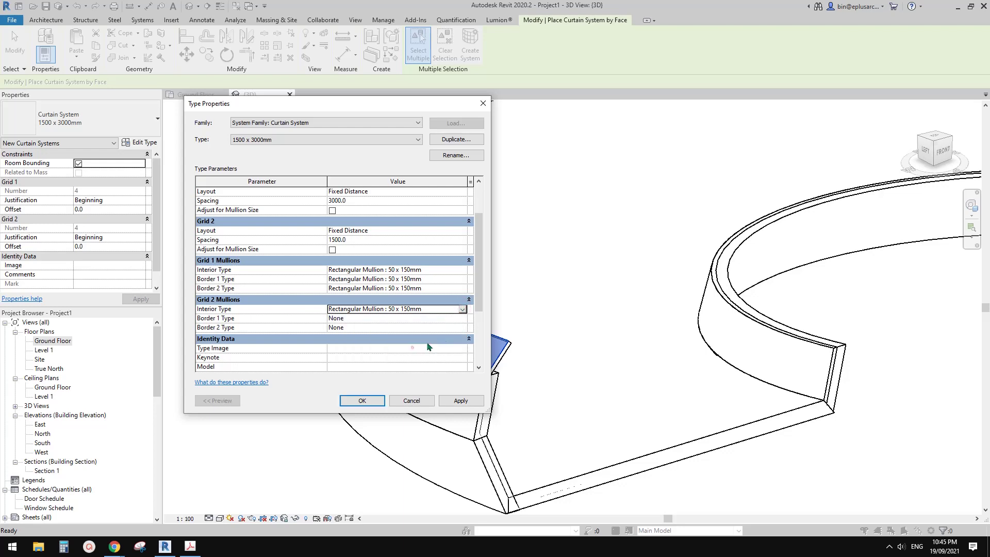
click(462, 318)
click(416, 343)
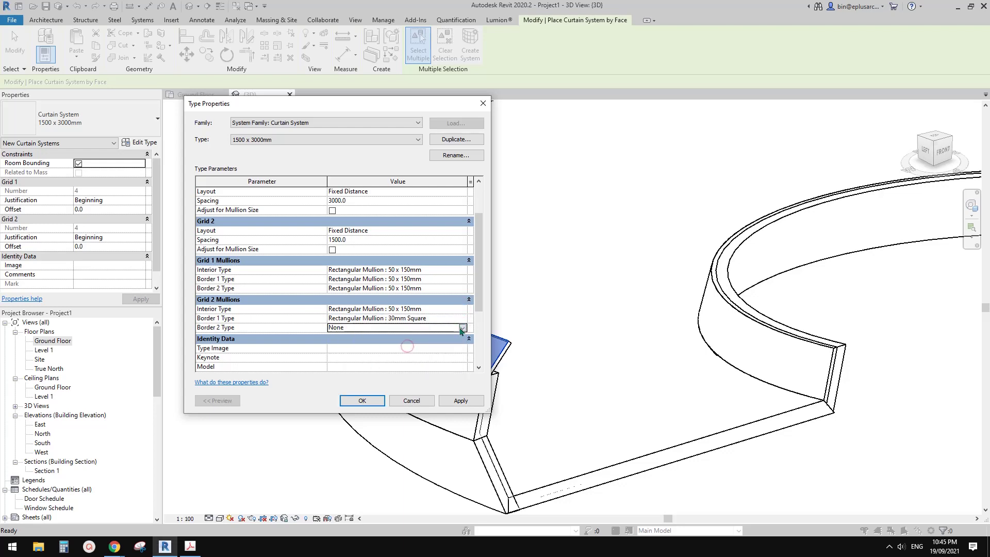
click(461, 327)
click(410, 360)
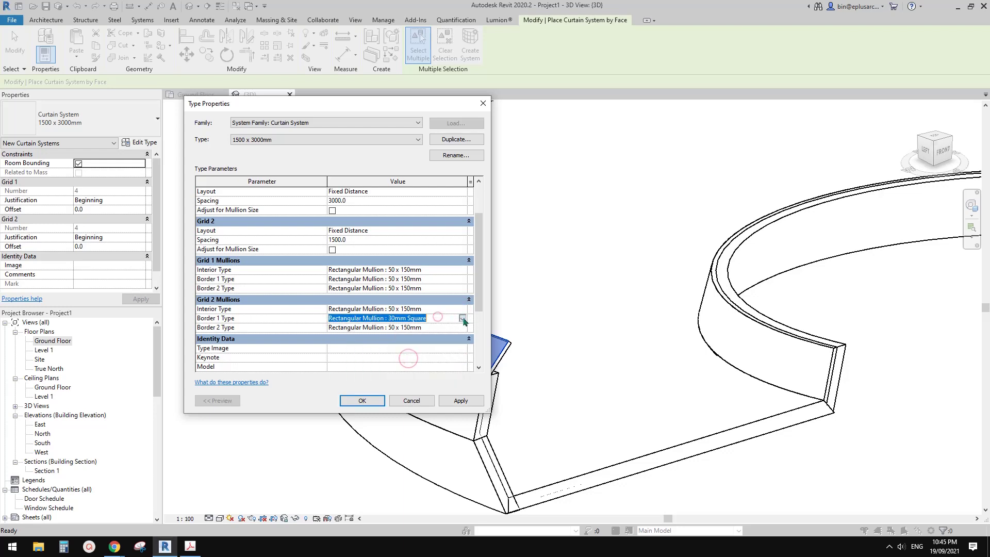
click(463, 318)
click(410, 348)
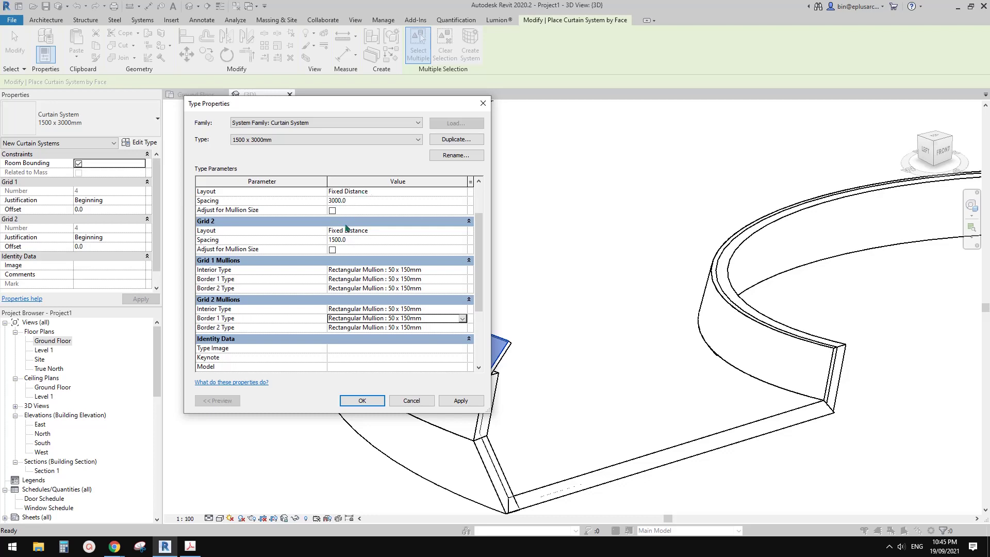
click(363, 401)
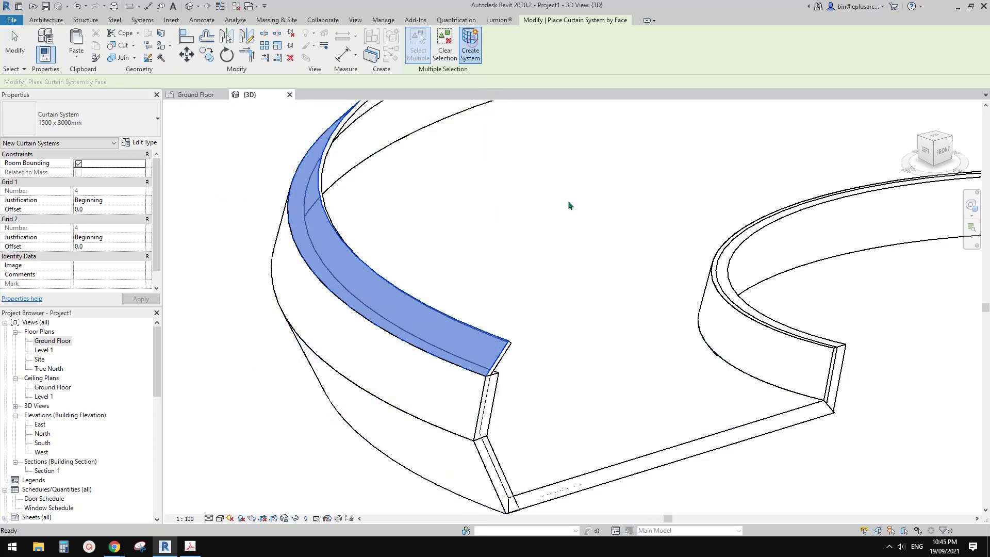
Step: Create the curtain system on the picked face and display the whole ramp model shaded in 3D
scroll(483, 282, down, 3)
mouse_move(483, 282)
shift+middle_down()
mouse_move(526, 238)
mouse_move(597, 280)
mouse_move(760, 283)
mouse_move(698, 307)
mouse_move(608, 310)
mouse_move(457, 269)
mouse_move(500, 217)
mouse_move(425, 201)
mouse_move(413, 166)
mouse_move(453, 236)
mouse_move(585, 281)
mouse_move(521, 269)
shift+middle_up()
key(Escape)
scroll(536, 249, down, 2)
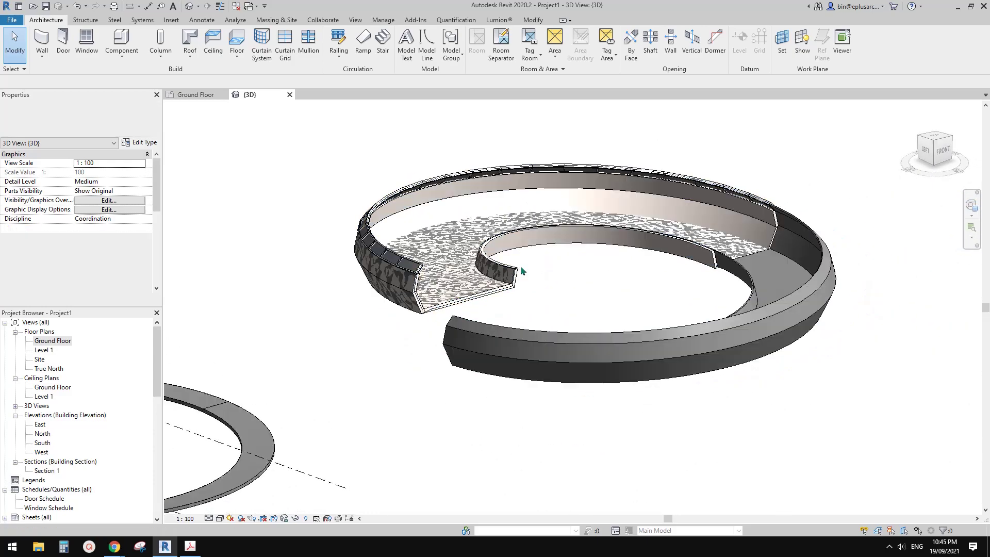
scroll(521, 269, down, 1)
mouse_move(548, 304)
shift+middle_down()
mouse_move(587, 304)
mouse_move(544, 380)
mouse_move(492, 358)
mouse_move(537, 347)
mouse_move(508, 323)
shift+middle_up()
scroll(515, 361, down, 2)
scroll(493, 358, down, 1)
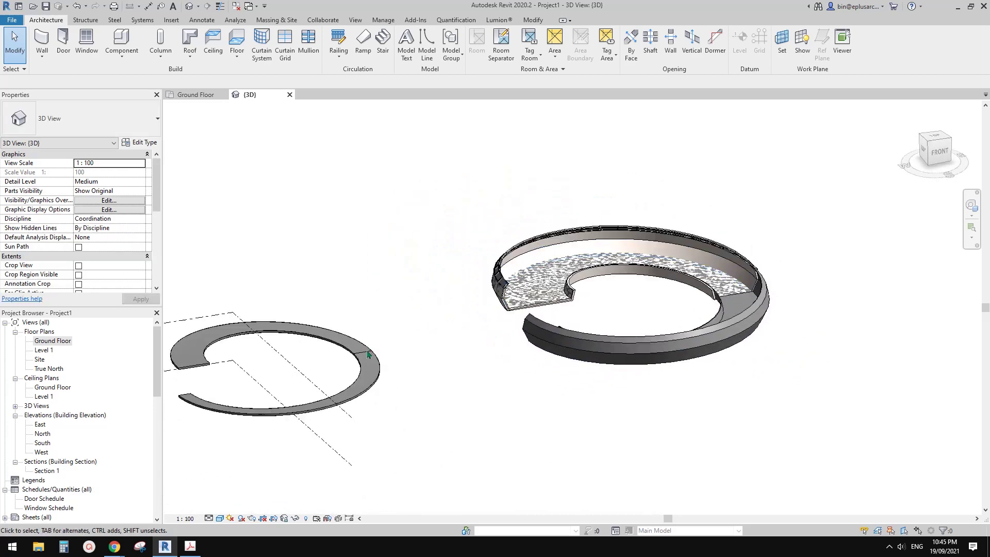
Step: Select the wide floor segment of the neighbouring flat spiral ramp and compare it with the in-place ramp
scroll(323, 359, up, 1)
middle_drag(323, 360, 466, 359)
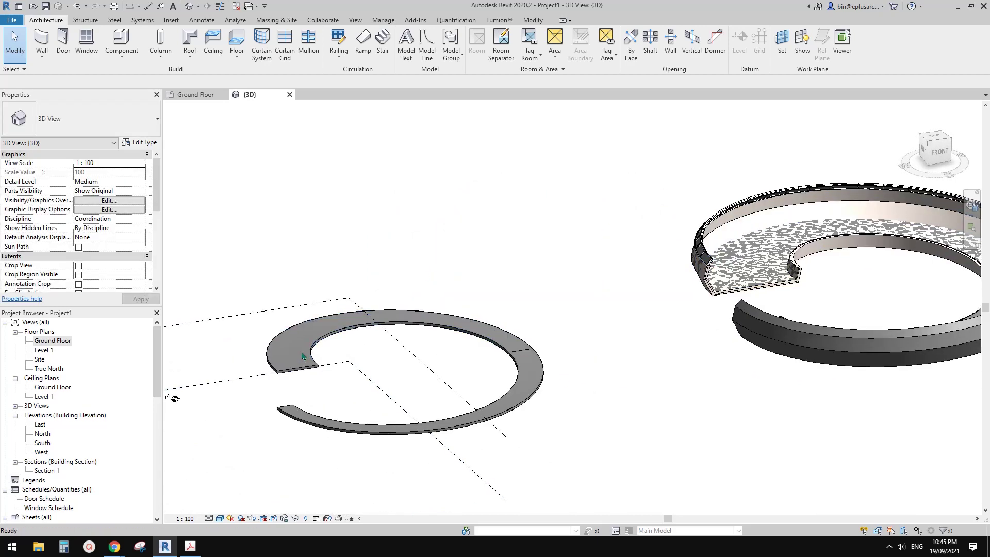
click(302, 351)
middle_drag(302, 351, 511, 311)
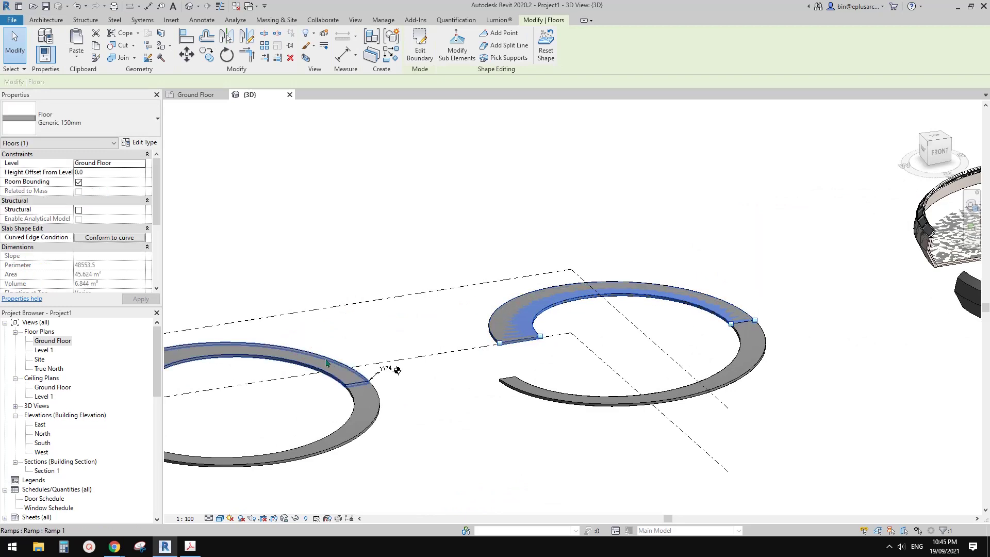
scroll(468, 344, up, 3)
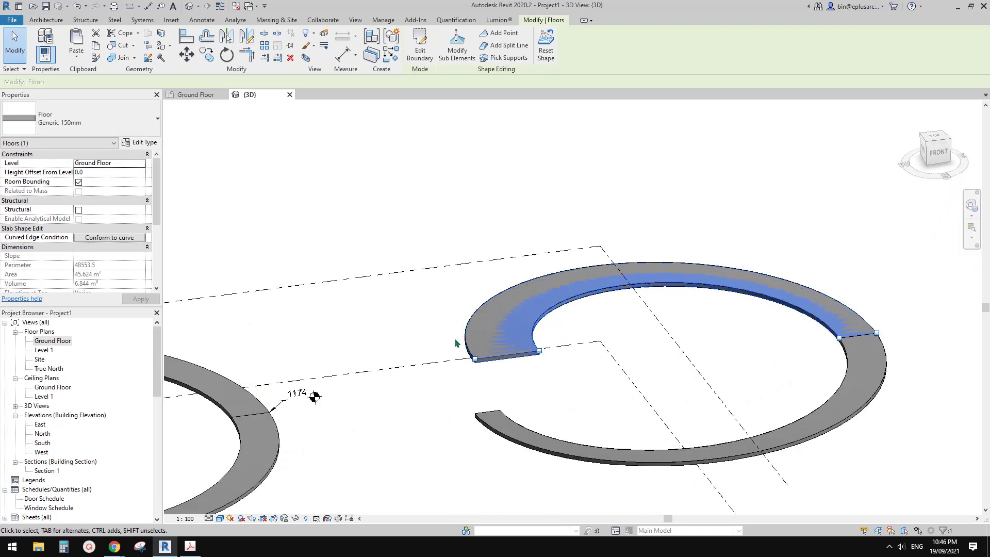
scroll(382, 356, down, 3)
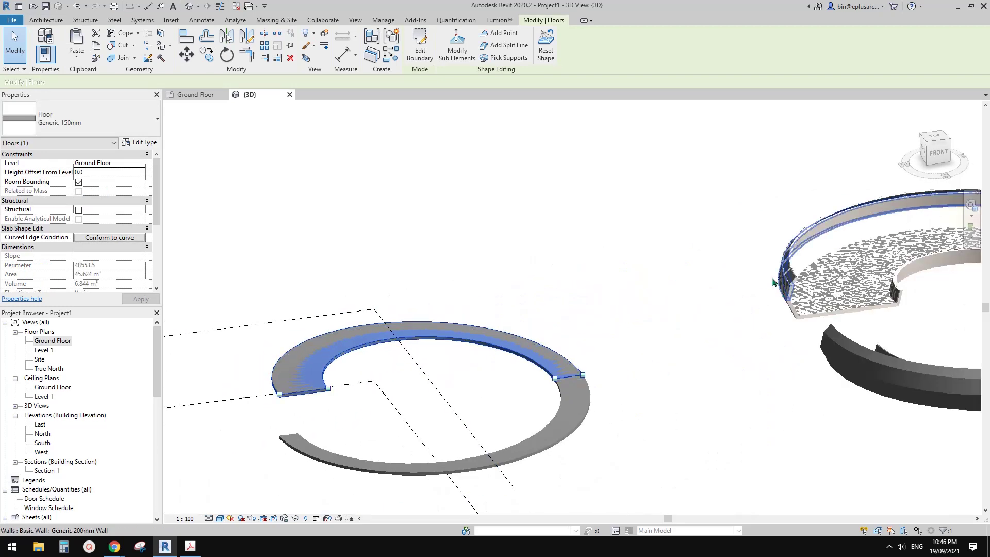
middle_drag(704, 301, 588, 309)
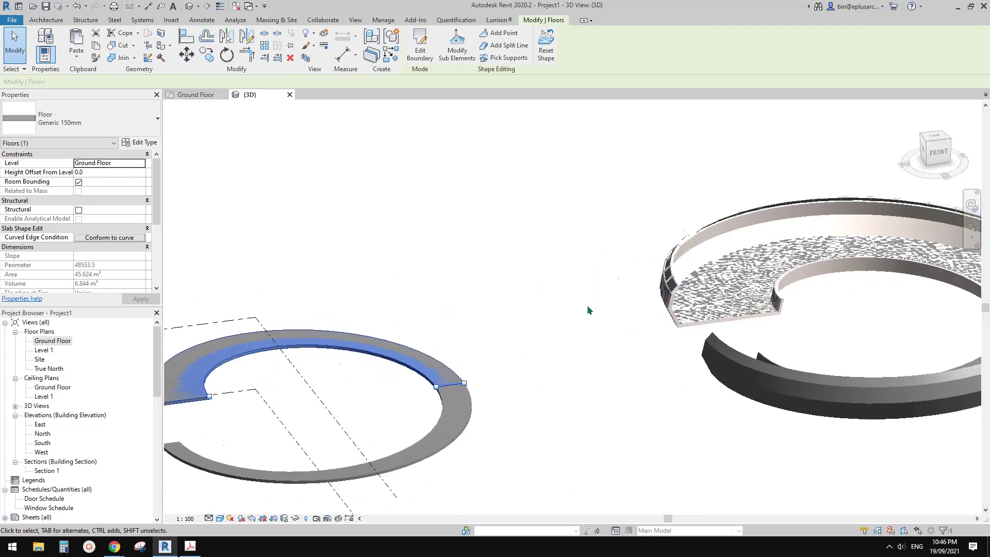
Step: Select the Generic 200mm wall covering the in-place ramp's floor face, examine it at the ramp's open end, and clear the selection
scroll(871, 294, up, 3)
click(619, 292)
scroll(732, 337, down, 2)
middle_drag(732, 338, 510, 332)
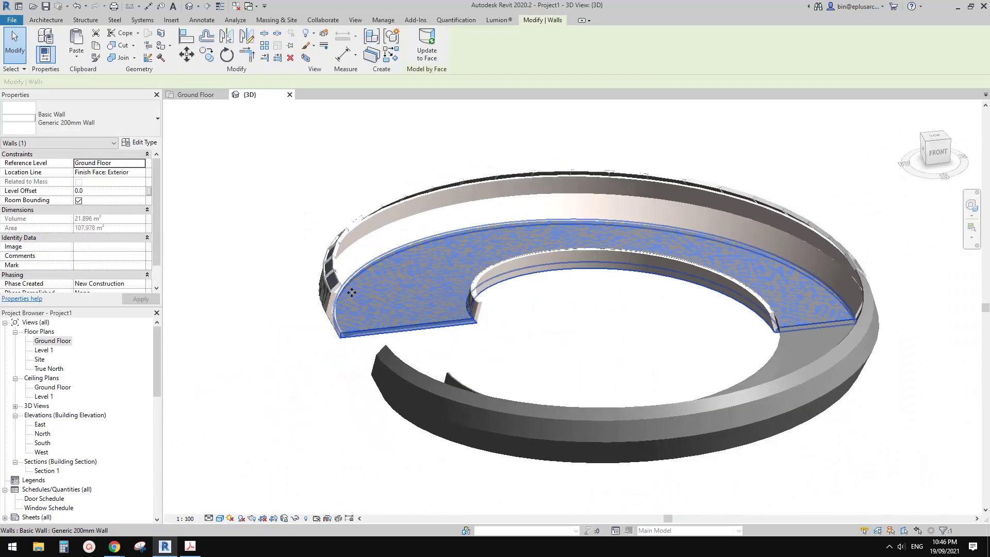
scroll(452, 261, down, 2)
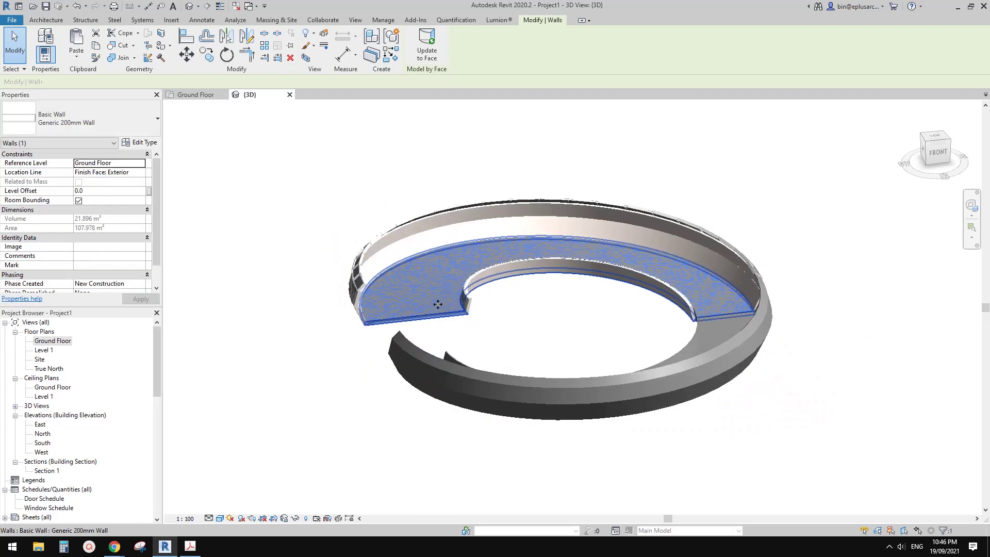
shift+middle_drag(379, 348, 444, 283)
scroll(413, 286, up, 3)
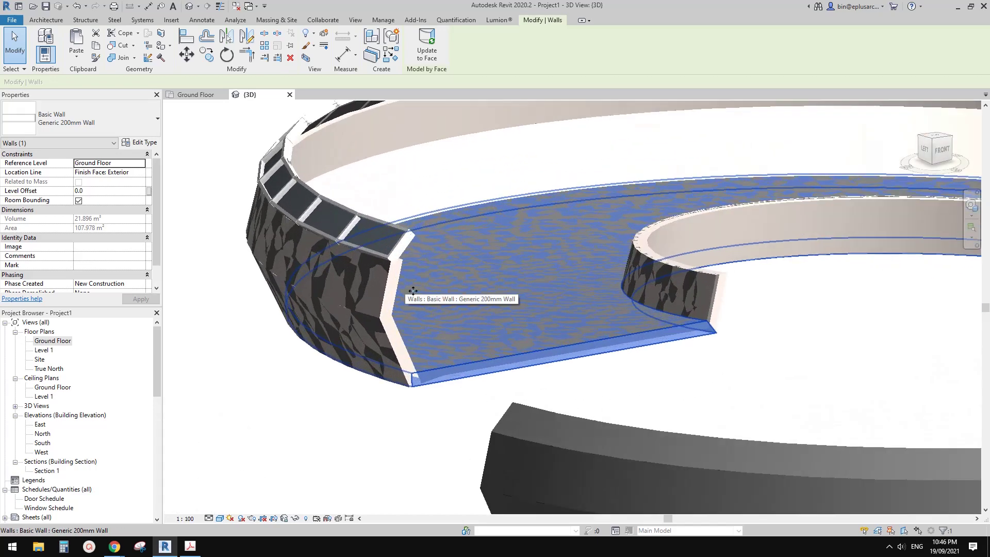
scroll(414, 287, up, 2)
key(Escape)
Step: Select the inner parapet wall, clear the selection, and examine how it meets the floor-face wall at the ramp's open end
click(709, 311)
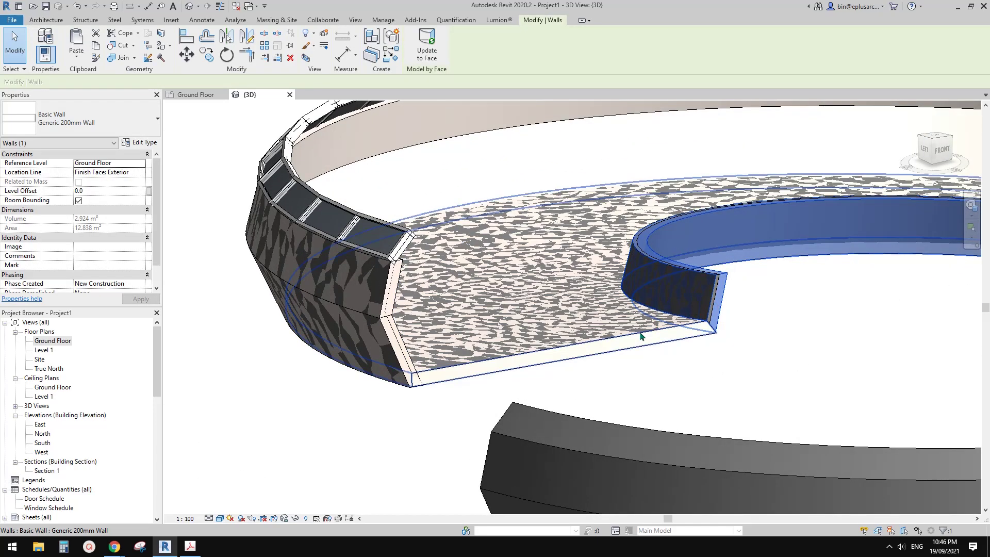
key(Escape)
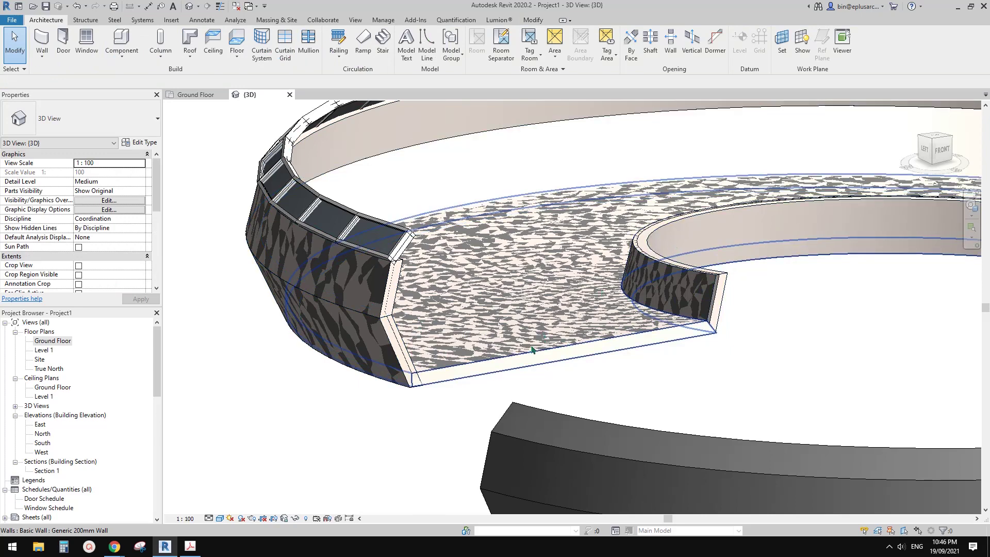
scroll(526, 343, down, 3)
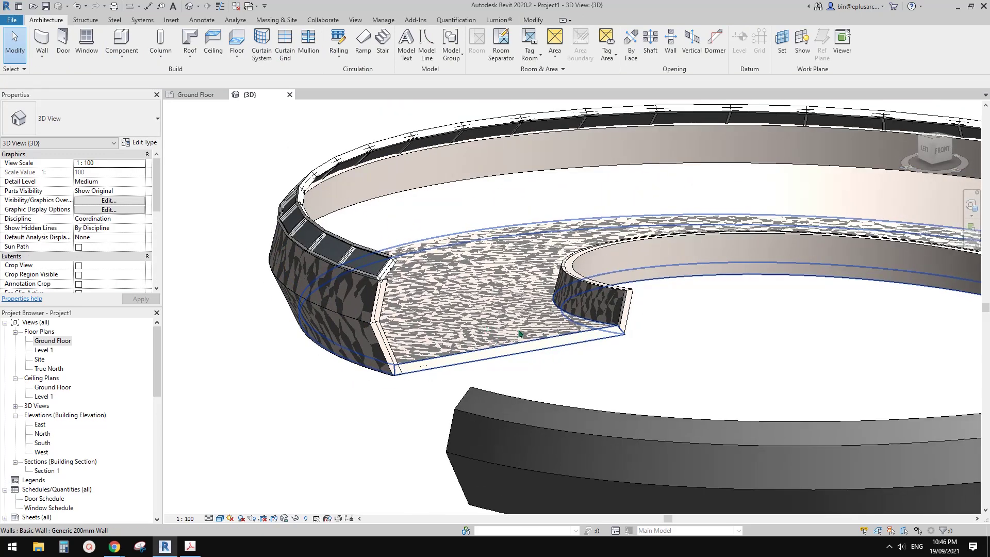
middle_drag(519, 333, 441, 332)
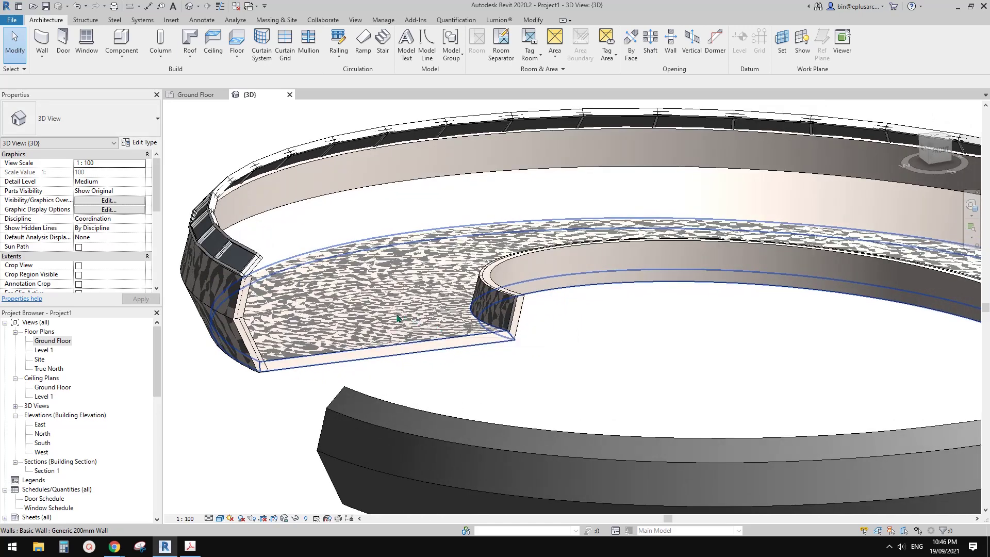
shift+middle_drag(394, 328, 336, 264)
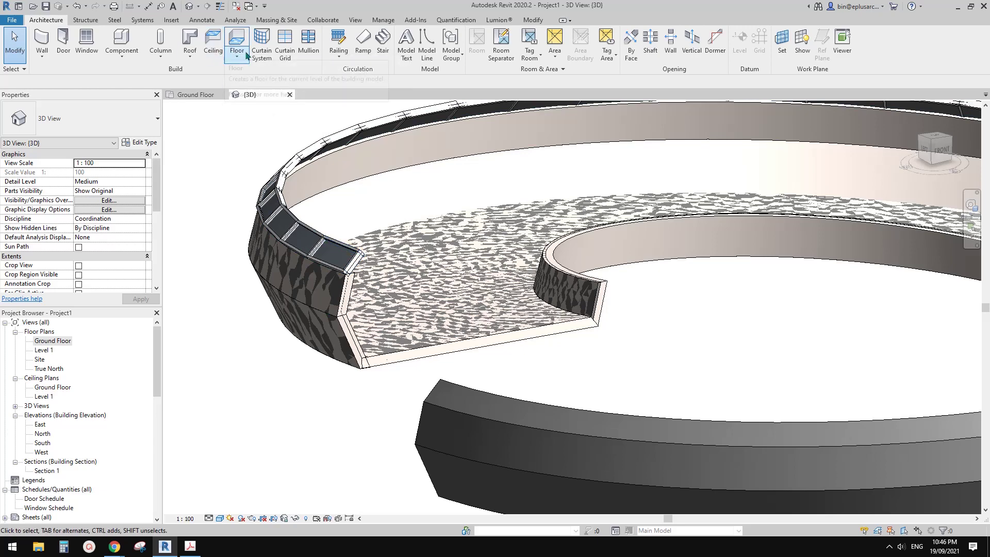
Step: Examine the whole in-place ramp in 3D, comparing the segment with walls and curtain system to the bare swept blend segment
scroll(548, 312, down, 4)
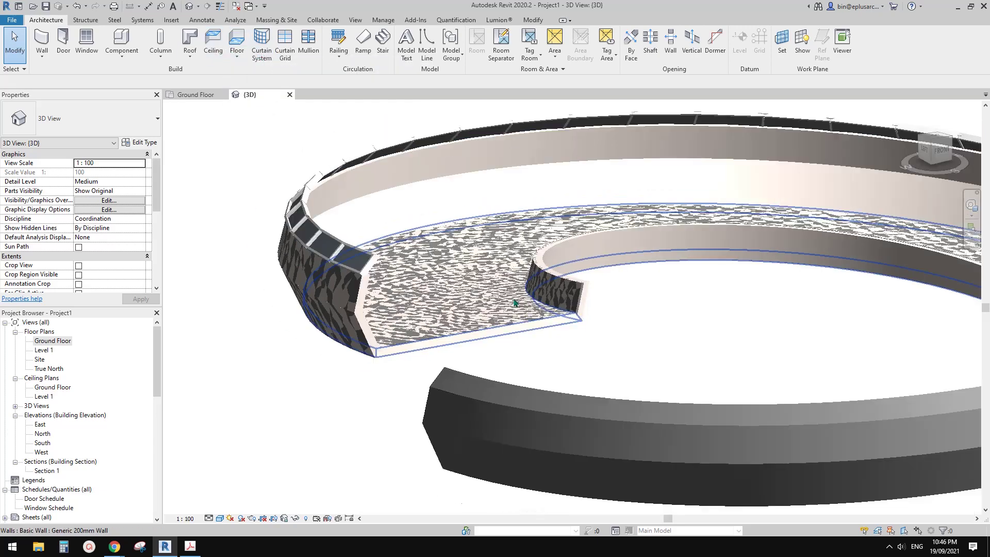
shift+middle_drag(551, 316, 604, 333)
scroll(641, 356, up, 3)
scroll(678, 322, down, 2)
scroll(676, 313, down, 3)
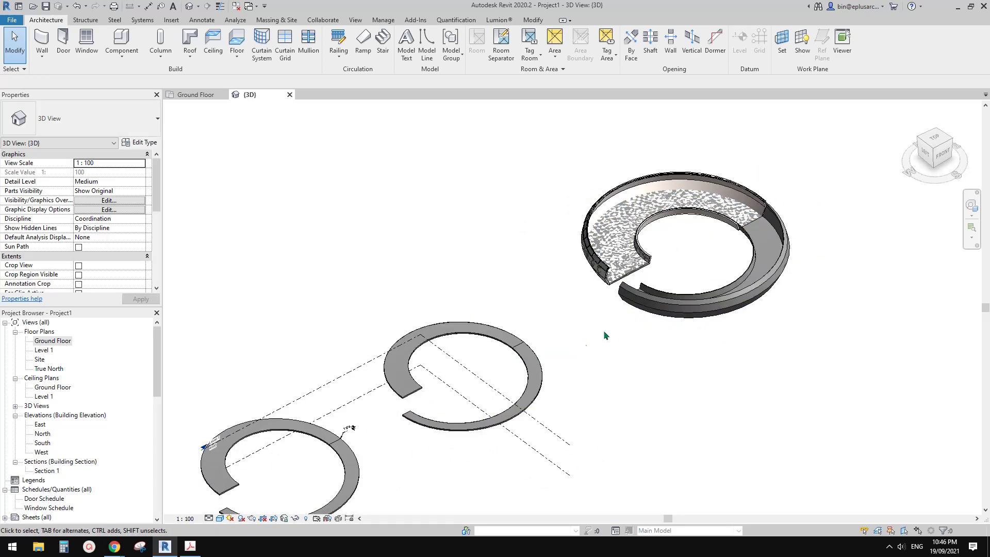
middle_drag(708, 272, 621, 315)
scroll(621, 315, up, 1)
scroll(694, 292, up, 2)
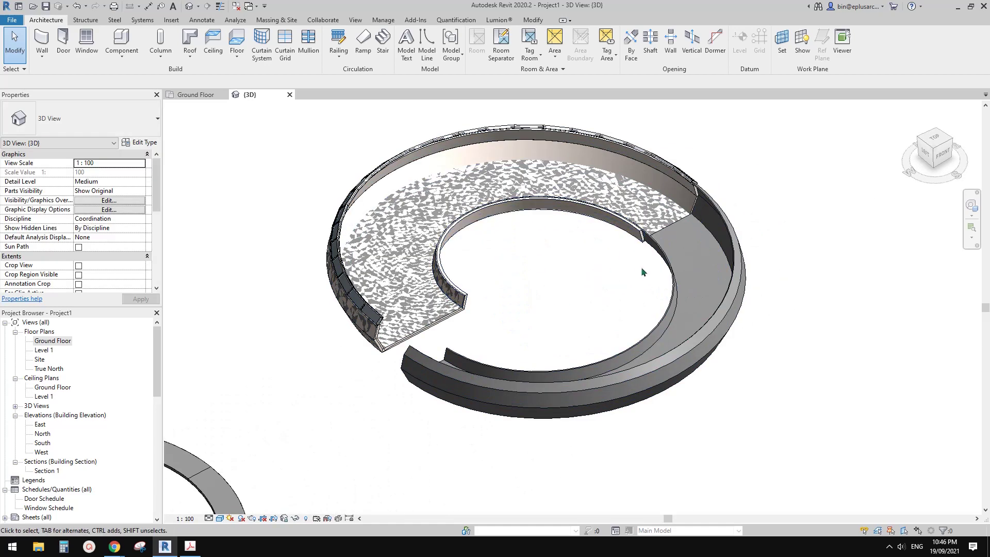
scroll(605, 239, up, 3)
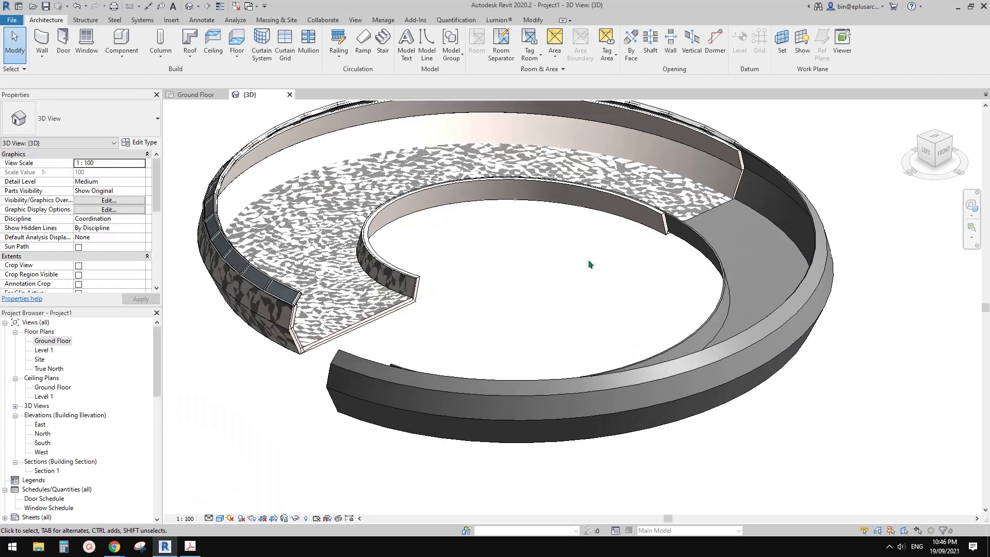
middle_drag(588, 259, 592, 267)
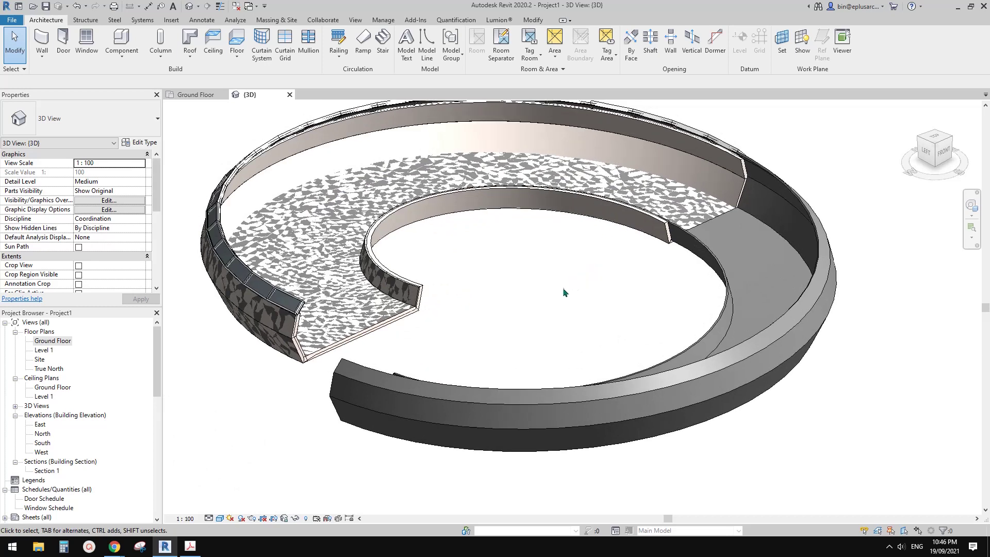
scroll(556, 292, up, 4)
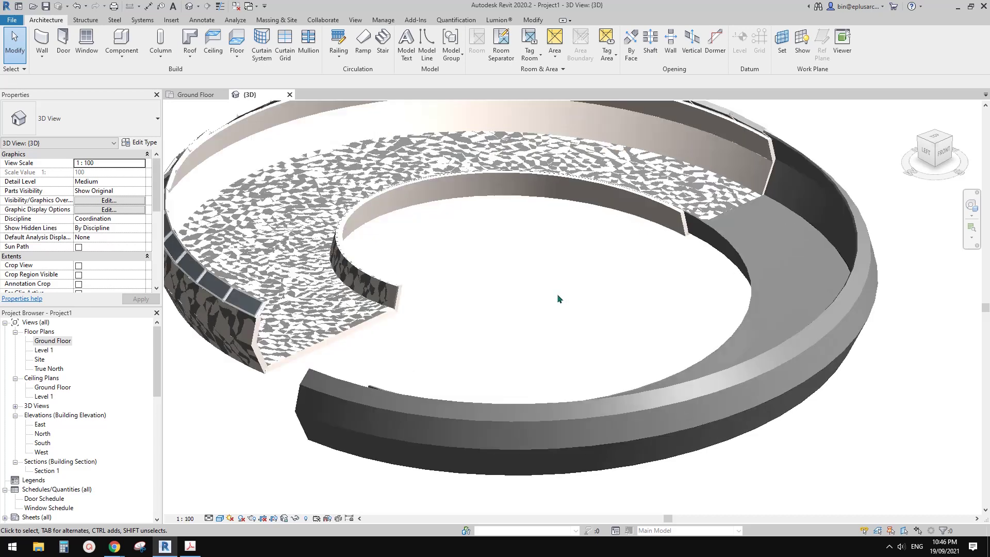
middle_drag(562, 304, 565, 299)
scroll(565, 299, down, 4)
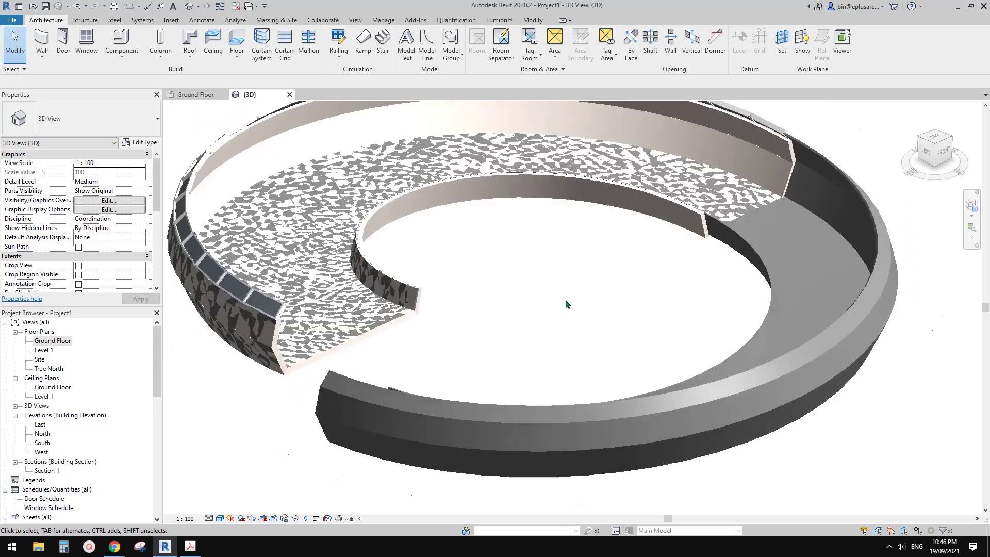